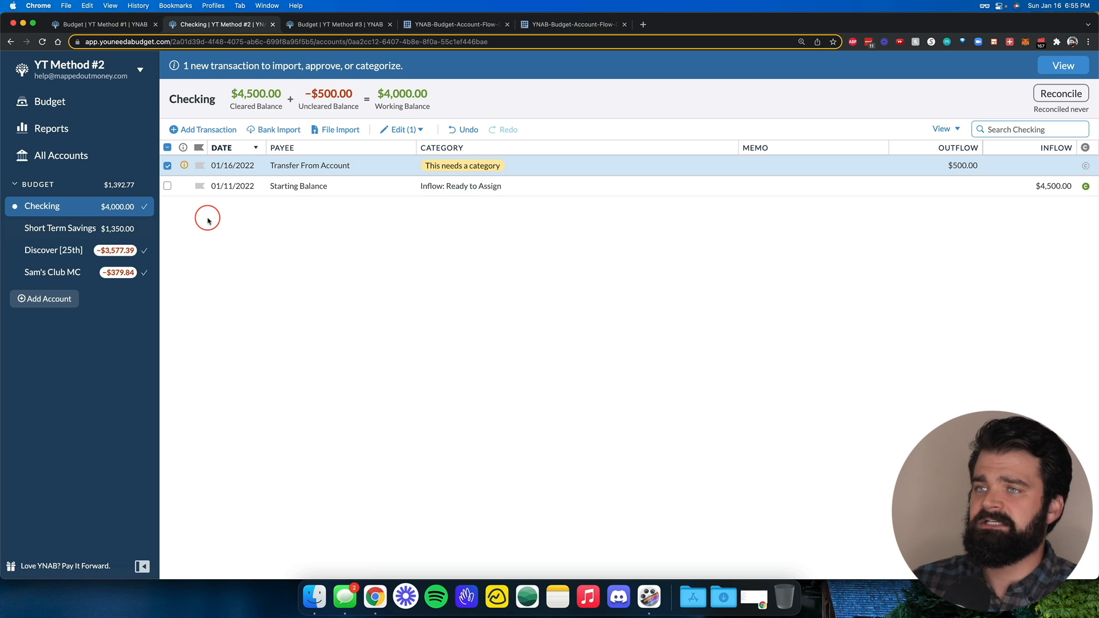
Step: Set the payee of the uncategorized $500.00 outflow in Checking to Transfer to: Short Term Savings and save the transaction
left_click(483, 164)
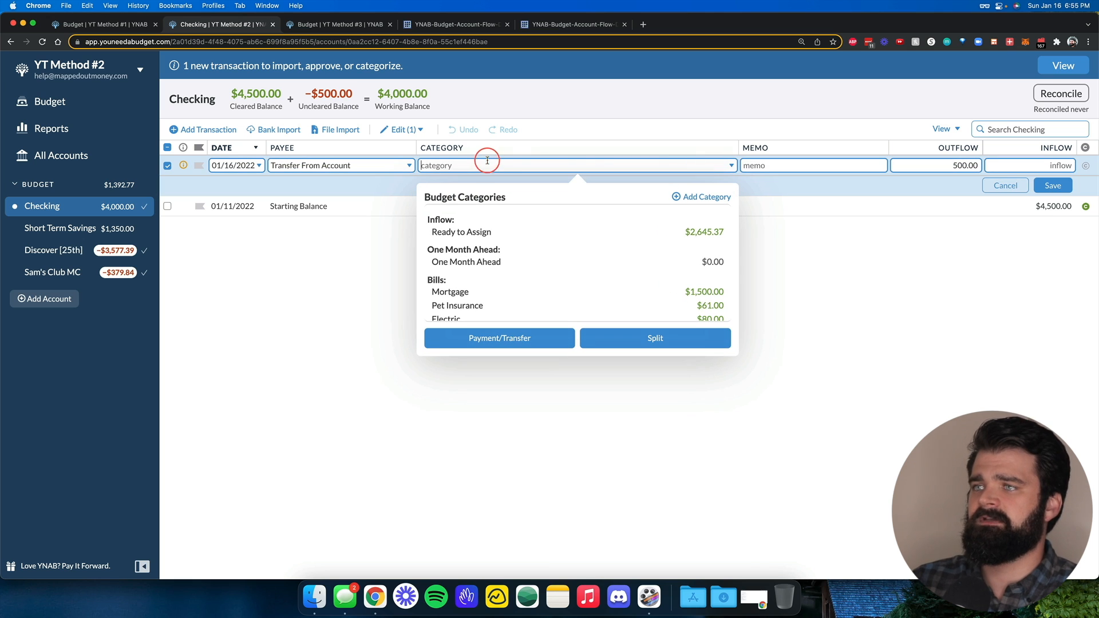
left_click(362, 163)
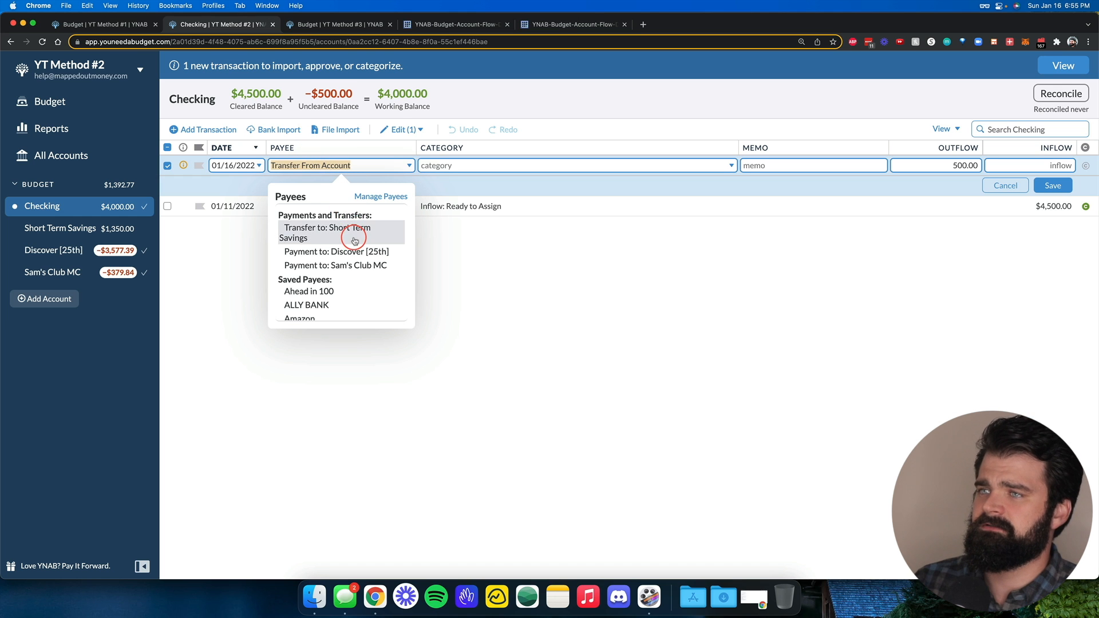
left_click(334, 232)
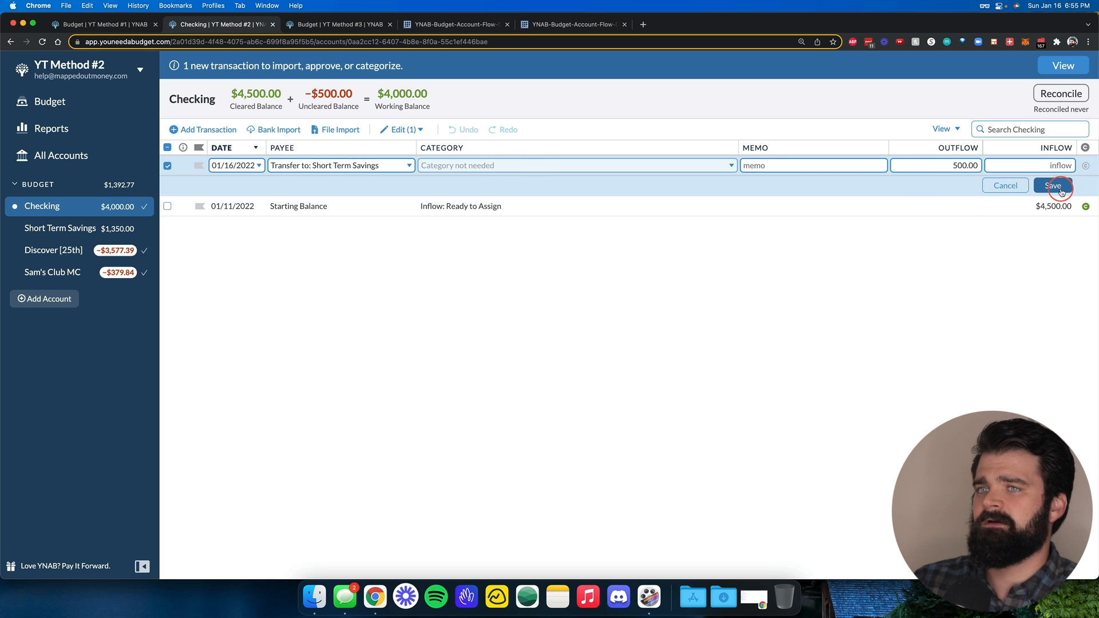
left_click(1056, 185)
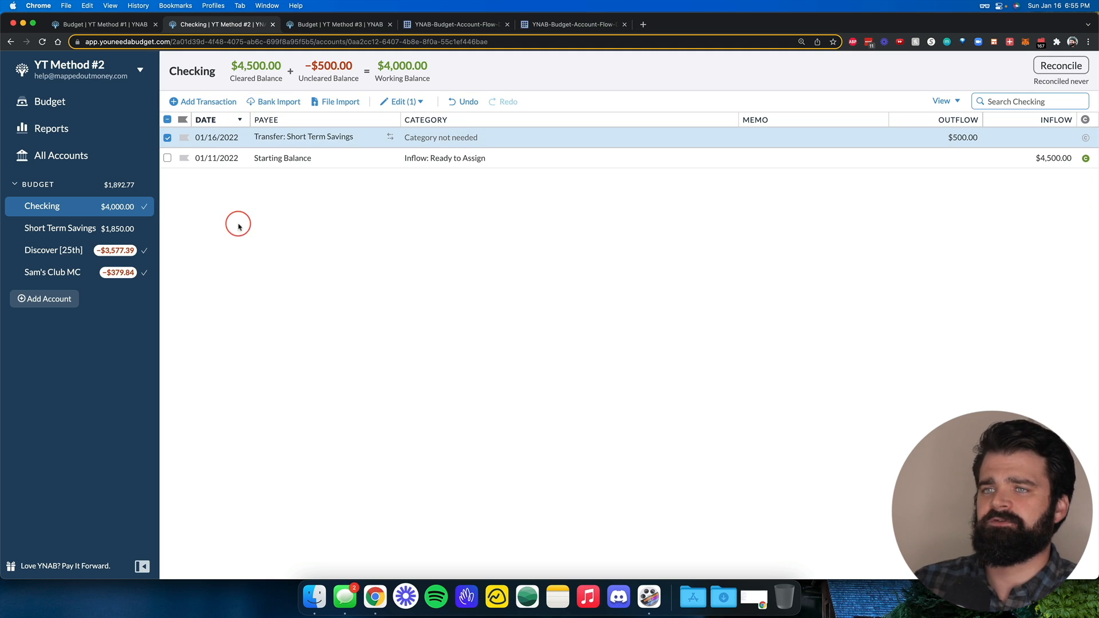
Step: Check both sides of the $500.00 transfer in the Short Term Savings and Checking account registers
left_click(133, 228)
left_click(329, 143)
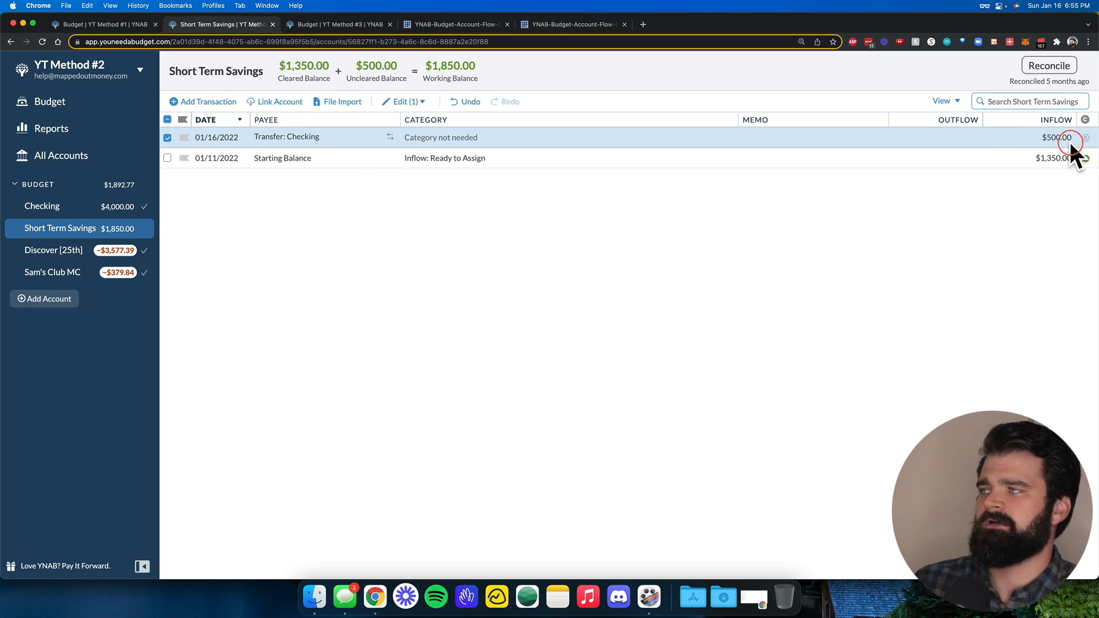
left_click(97, 205)
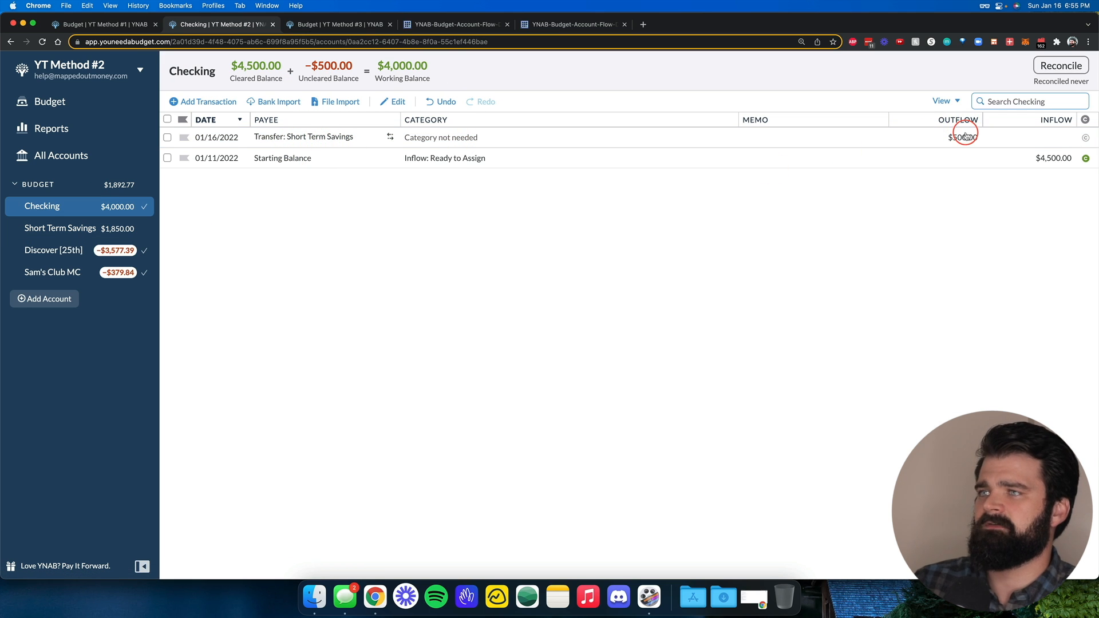
Step: Review the Short-Term Savings [On Budget] categories in the YT Method #2 budget, and view the diagram with savings outside the budget
left_click(85, 104)
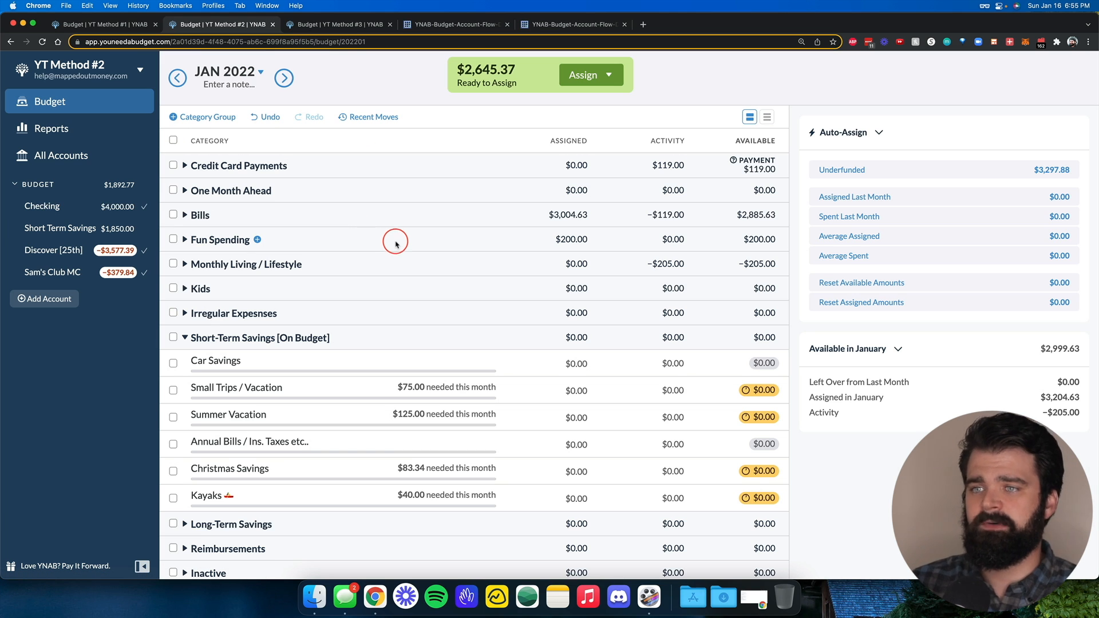
scroll(396, 244, "down", 1)
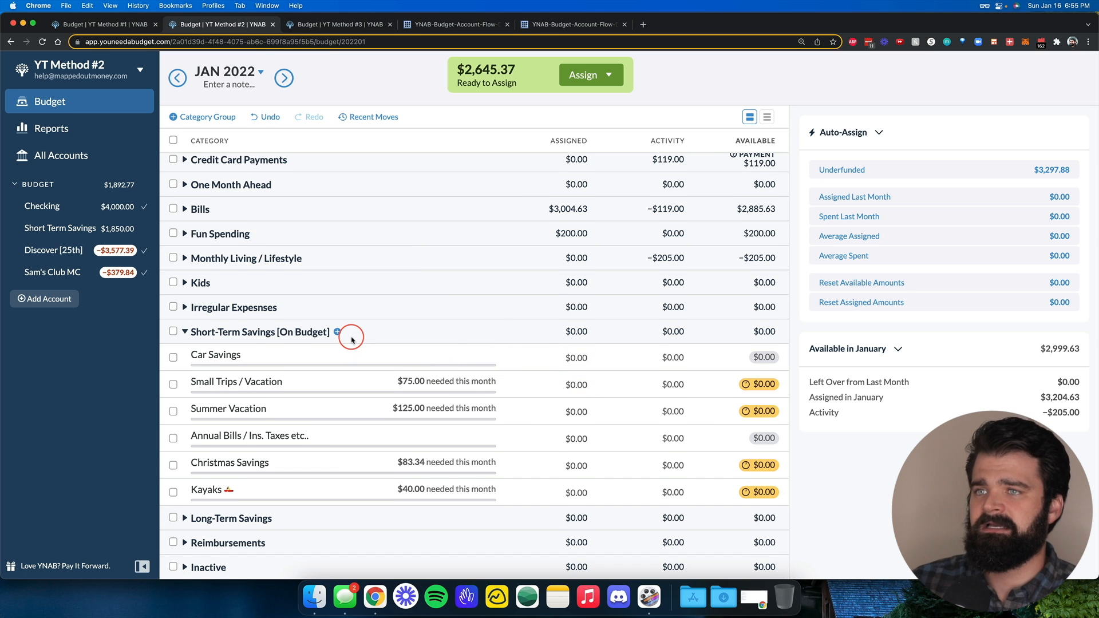
scroll(352, 340, "up", 1)
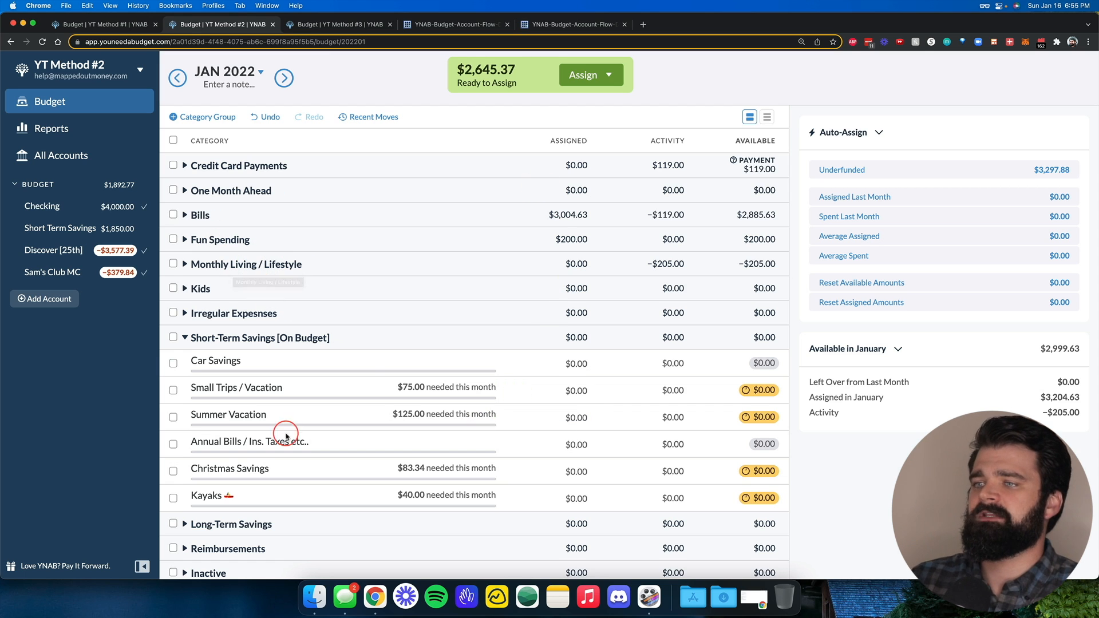
left_click(579, 24)
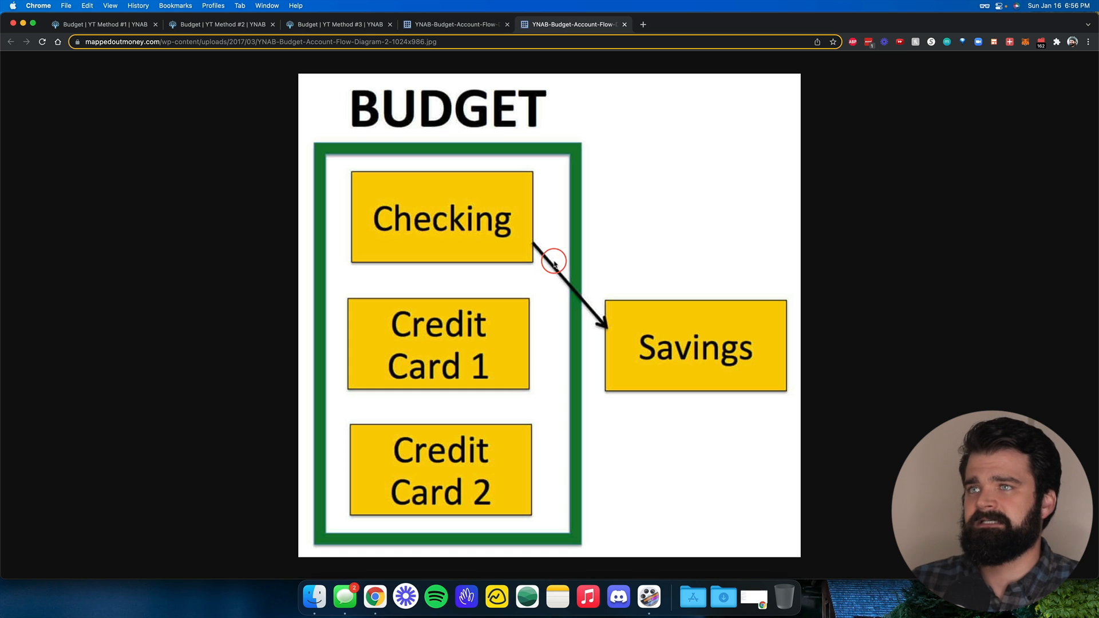
Step: Draft a $500 outflow from the YT Method #1 Checking account with payee Transfer to: Car Savings, and discard it
left_click(109, 25)
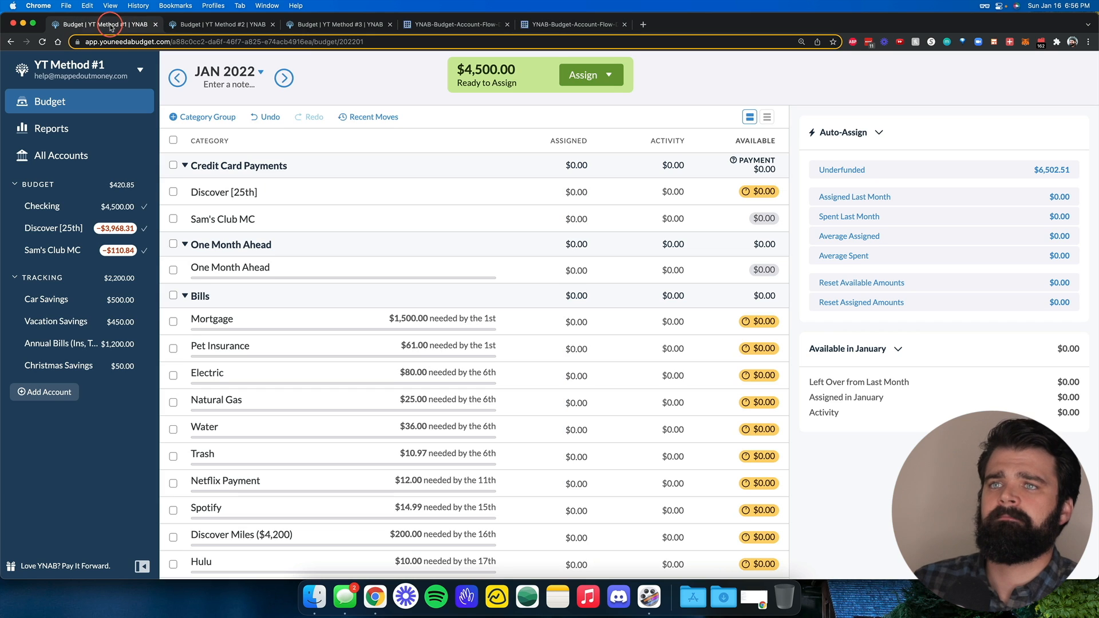
left_click(76, 206)
left_click(222, 102)
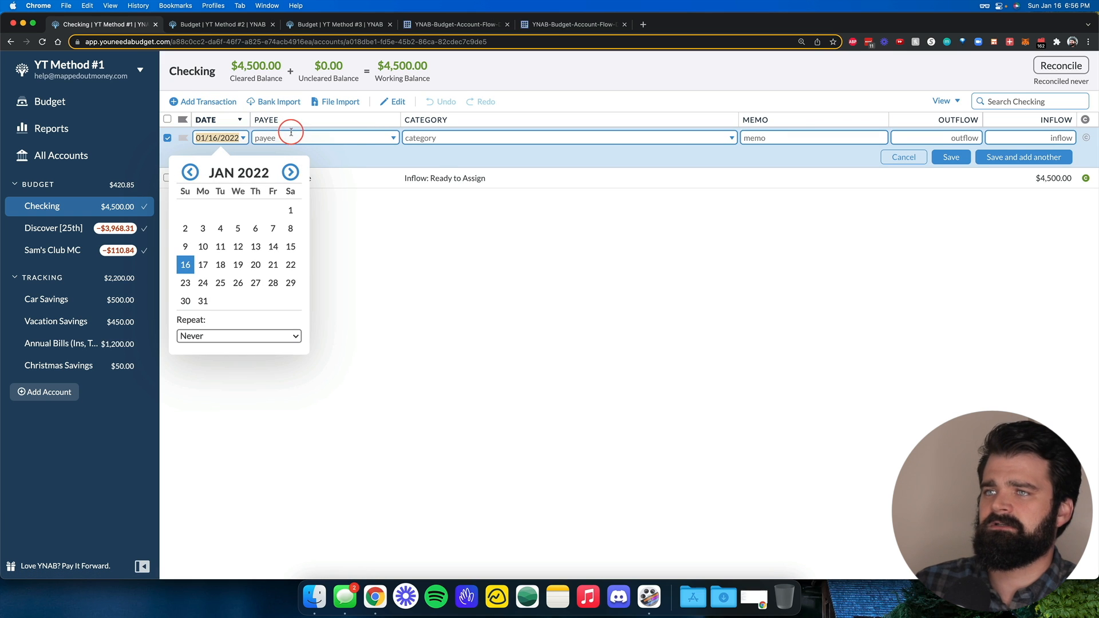
left_click(298, 136)
left_click(957, 135)
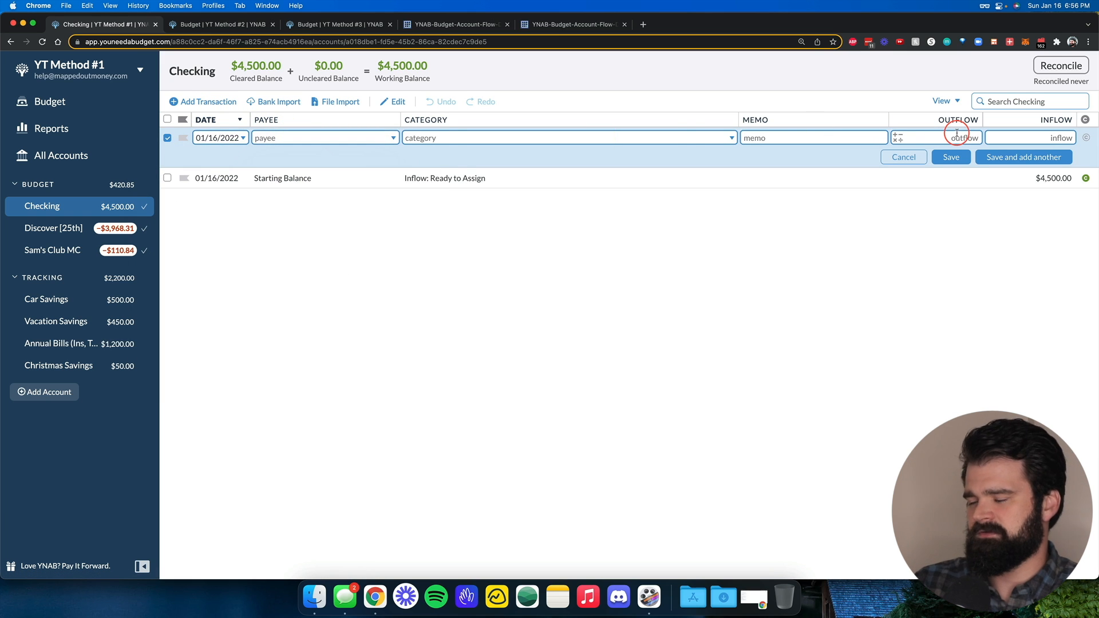
type("500")
left_click(286, 136)
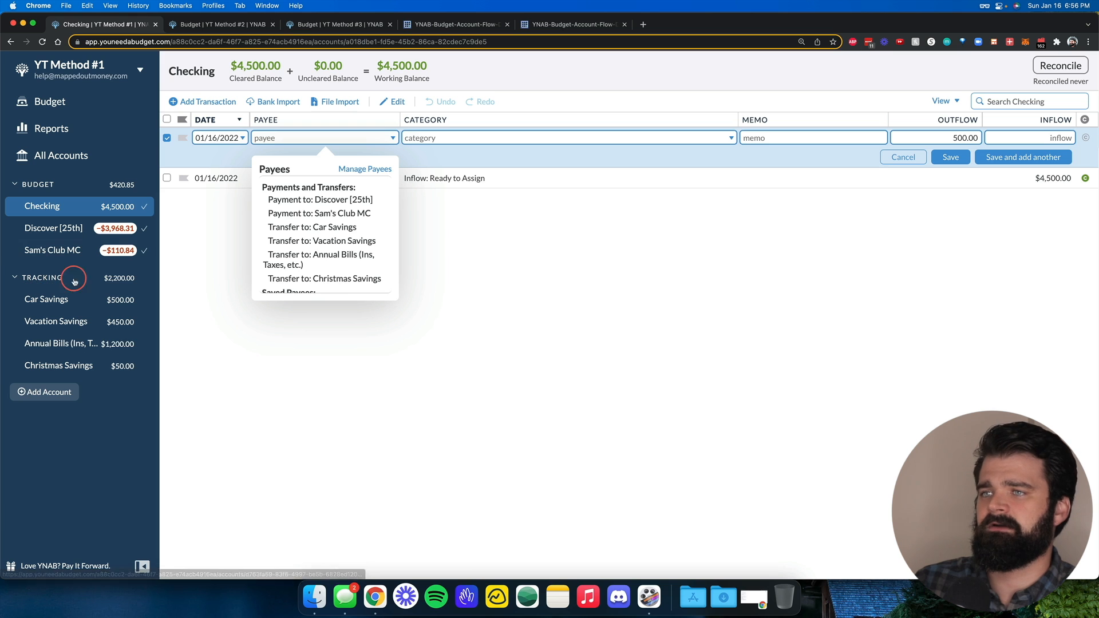
left_click(329, 229)
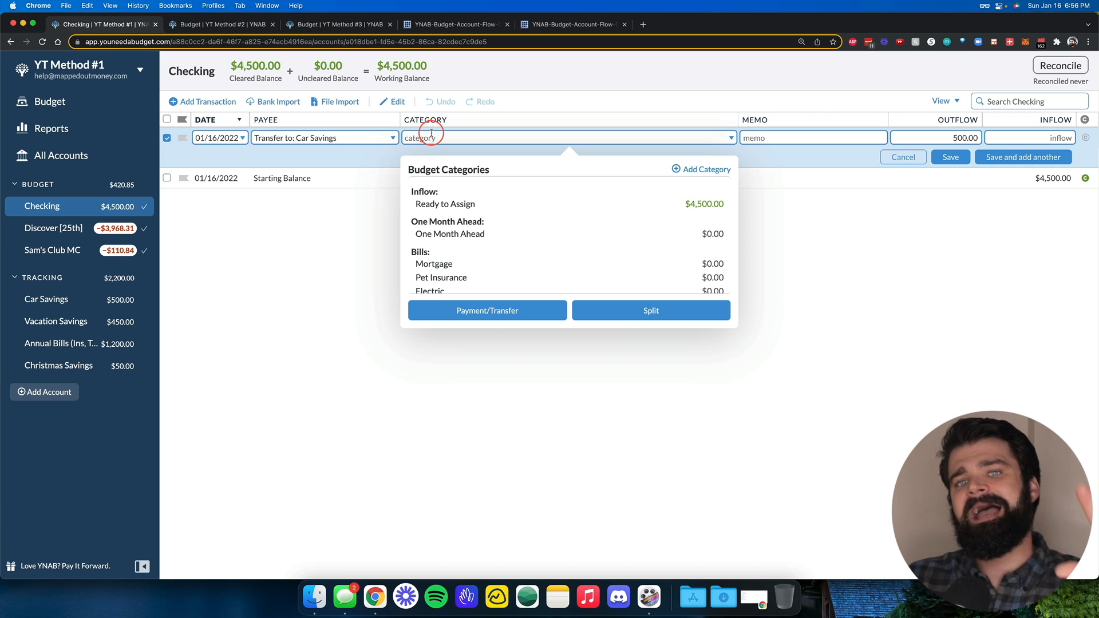
left_click(905, 157)
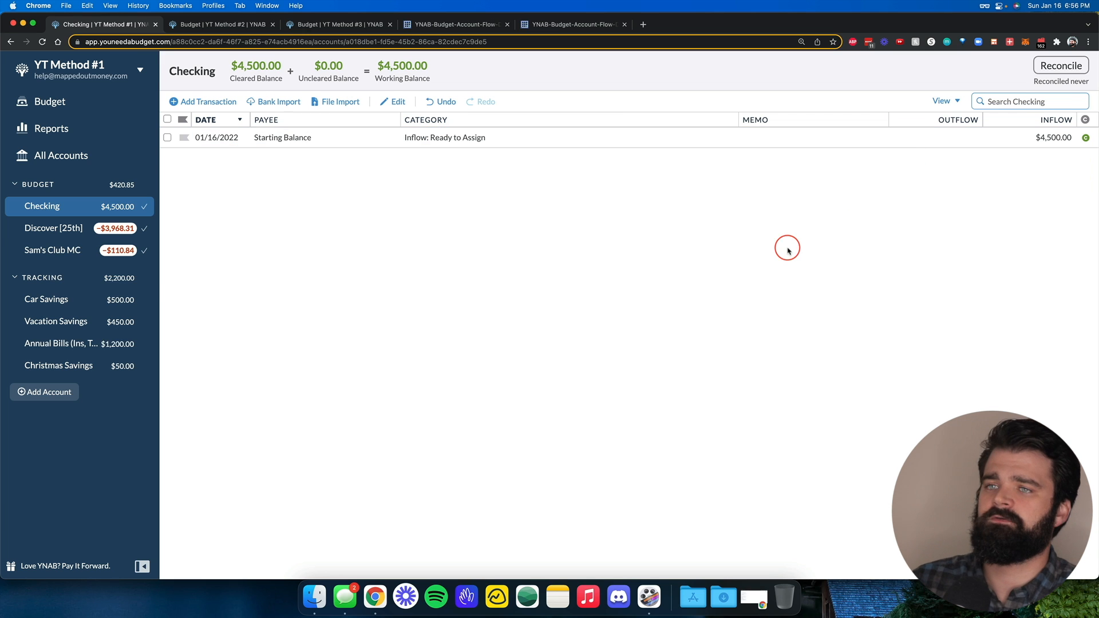
Step: Return to the YT Method #1 budget overview and view the diagram of the checking-to-savings flow
left_click(66, 102)
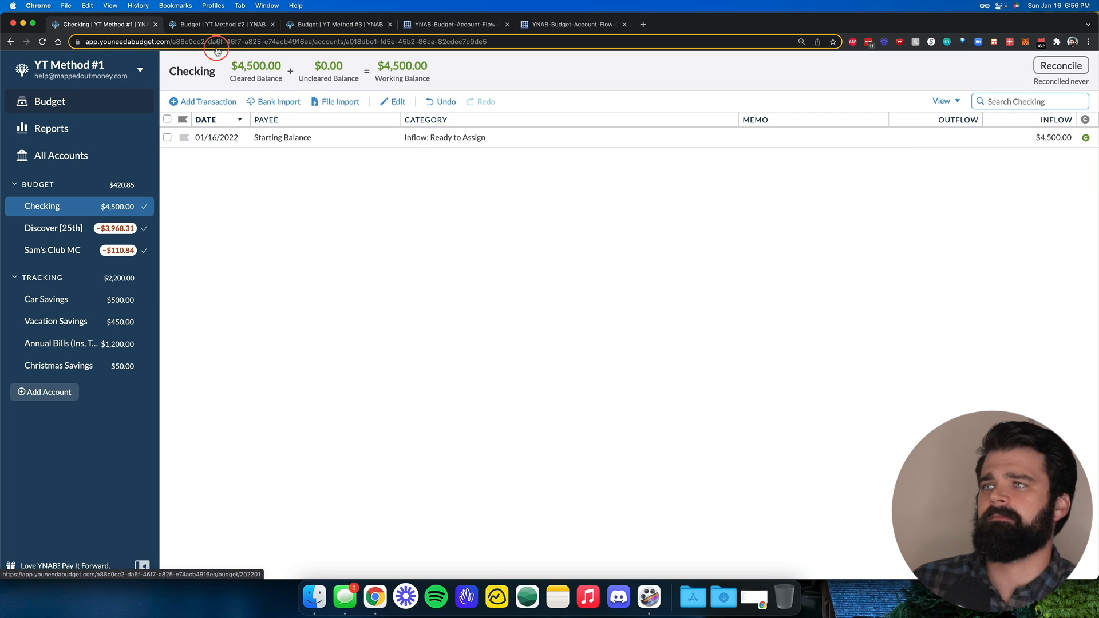
left_click(572, 24)
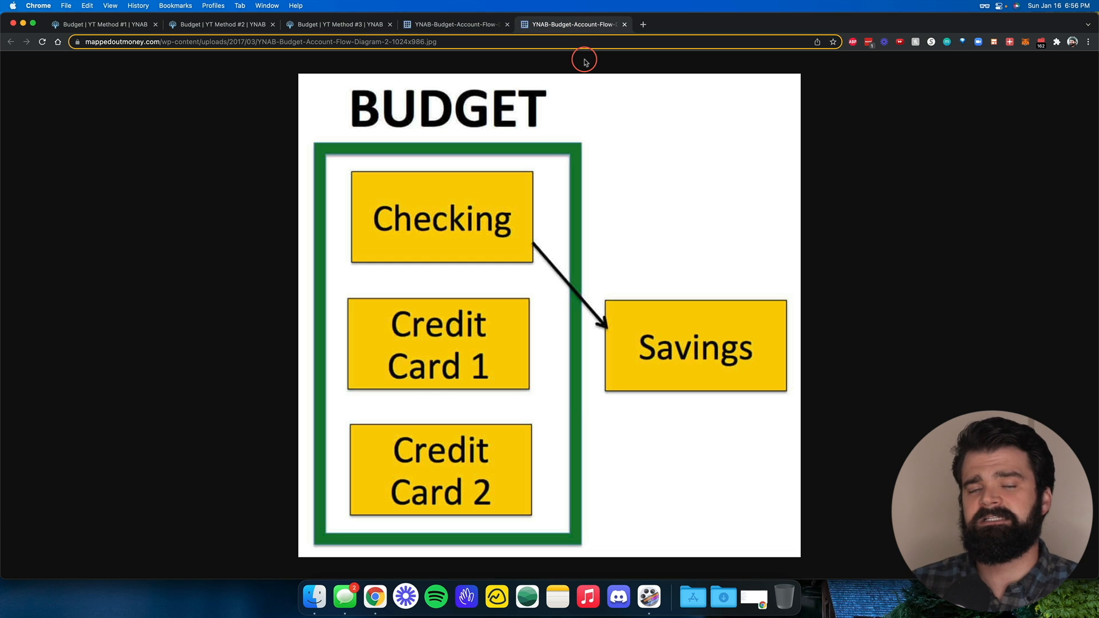
Step: Expand all category groups in the YT Method #2 budget and examine the available amounts under Bills and Fun Spending
left_click(254, 26)
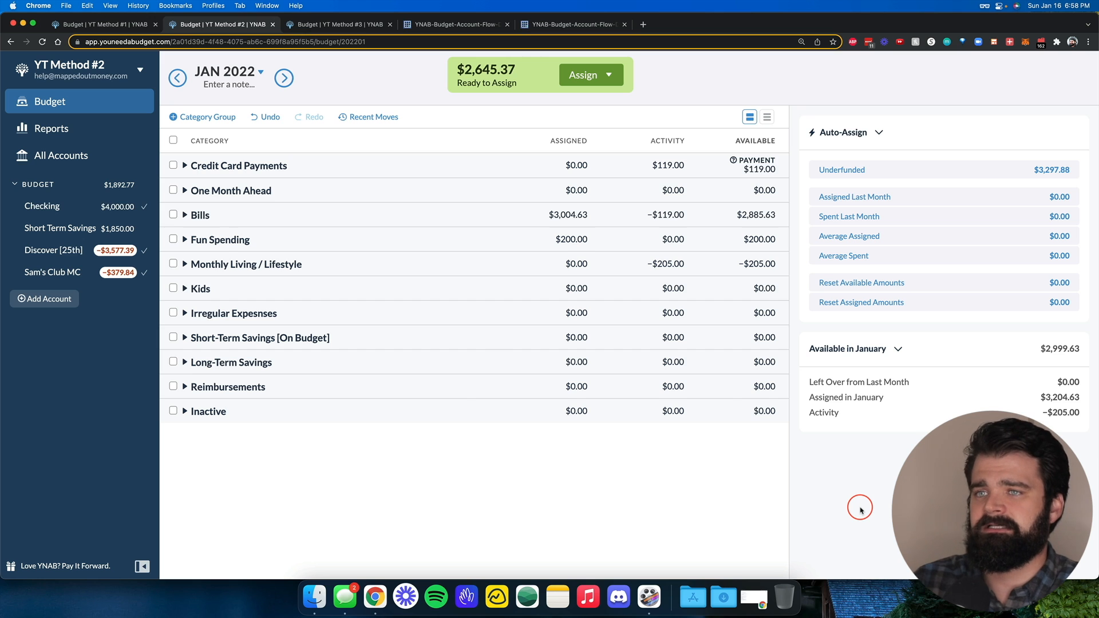
key("e")
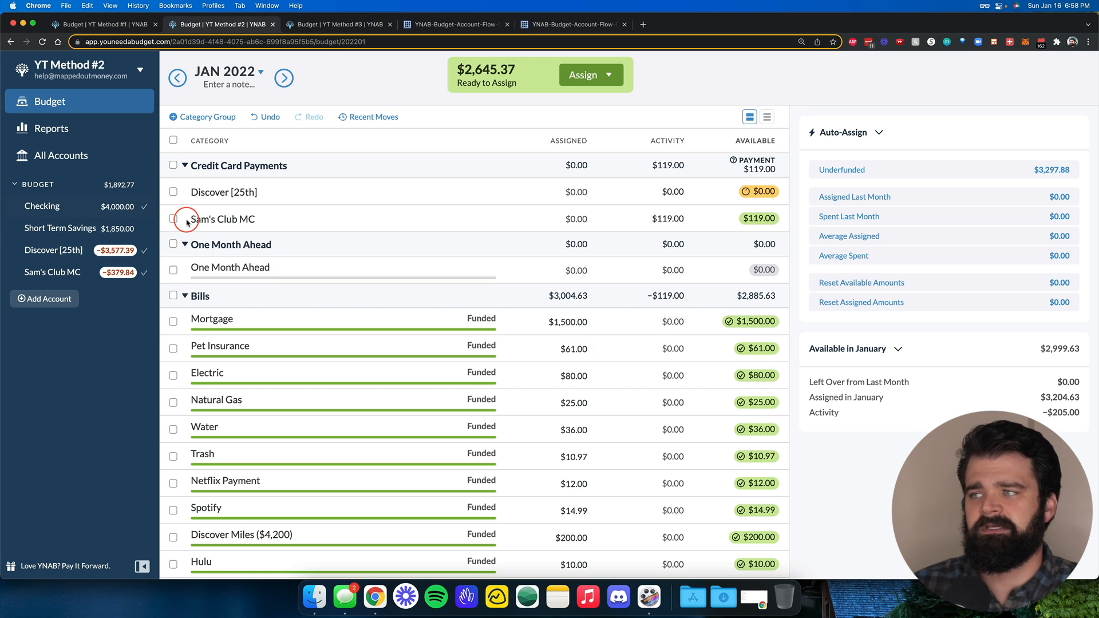
scroll(581, 238, "down", 10)
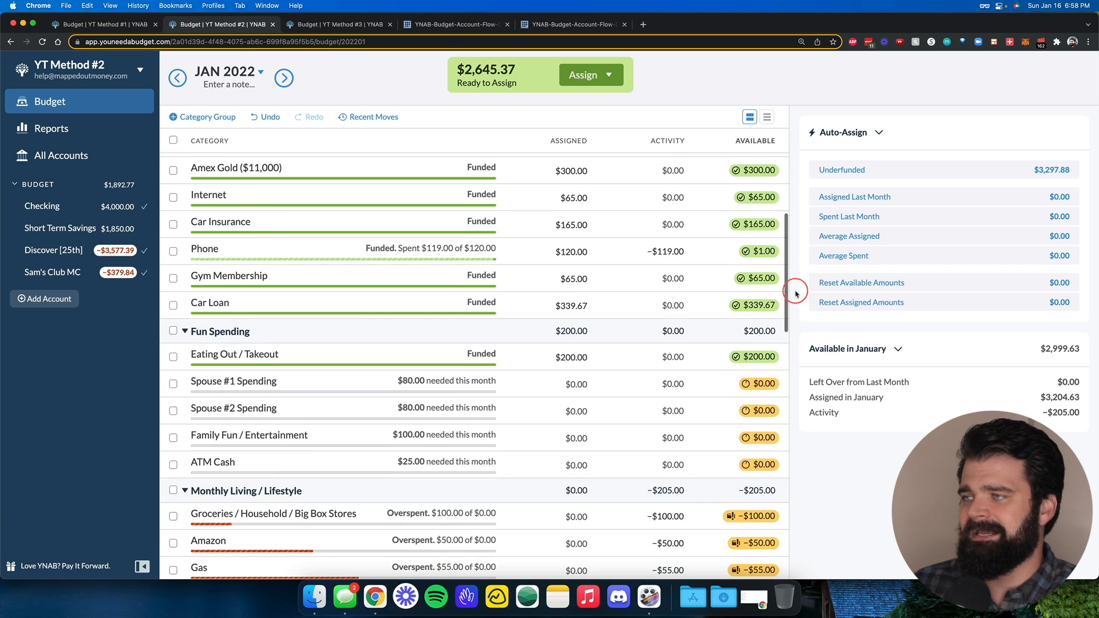
scroll(762, 404, "up", 2)
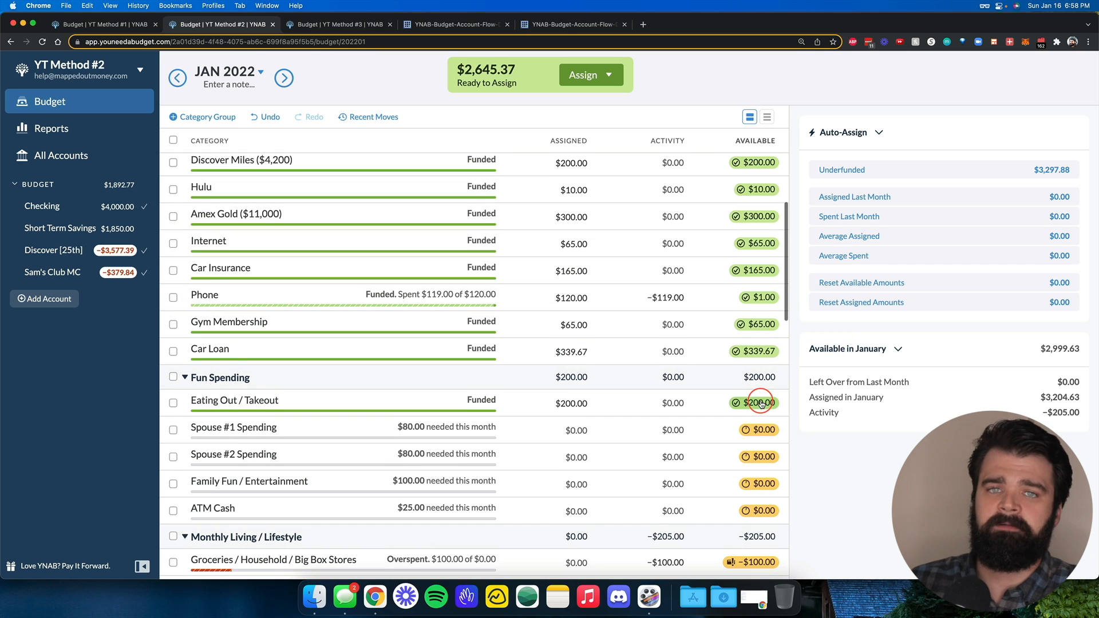
scroll(788, 480, "up", 2)
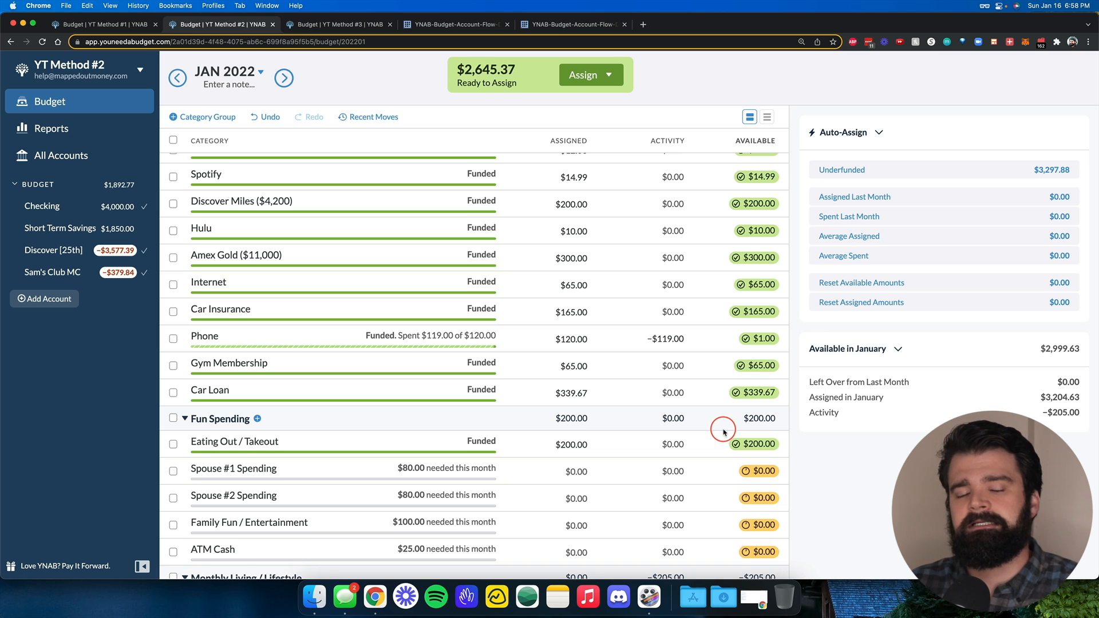
scroll(724, 431, "up", 3)
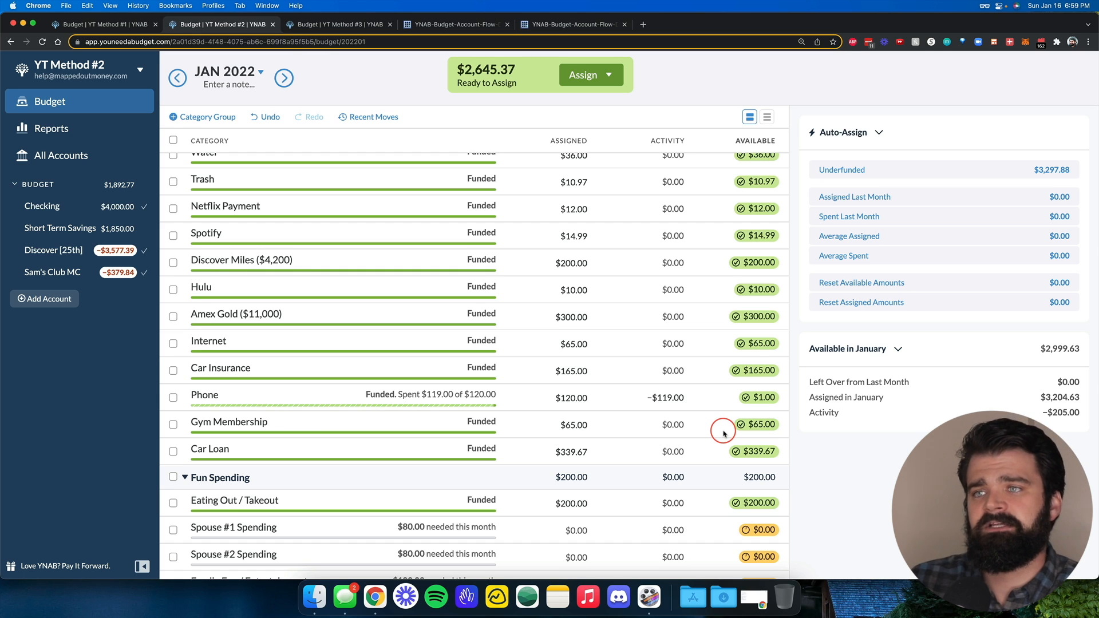
scroll(723, 433, "down", 5)
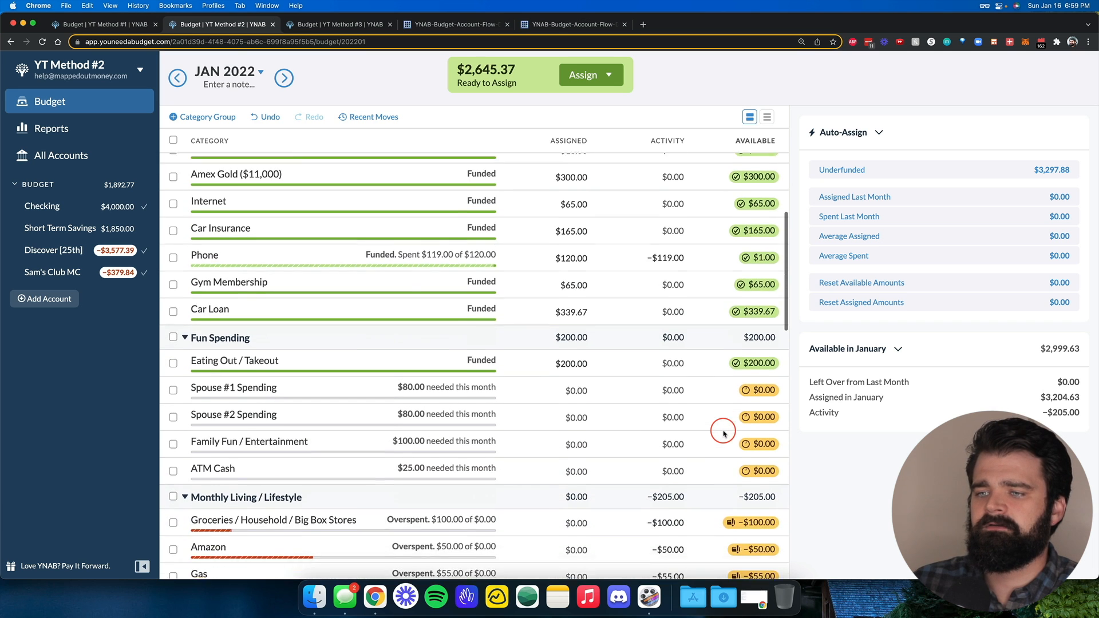
left_click(697, 395)
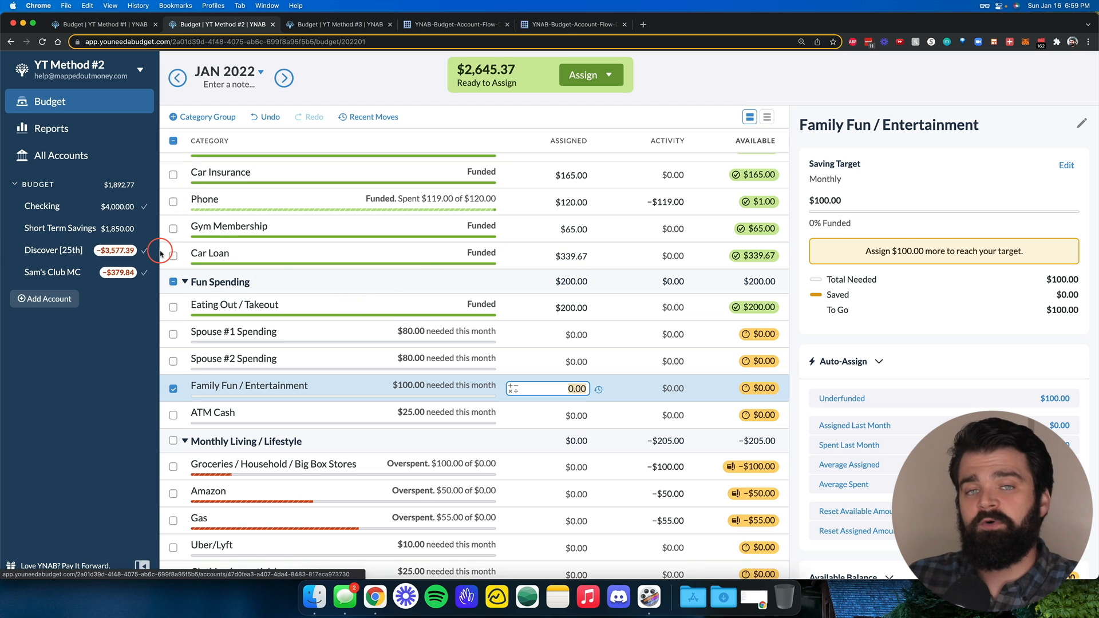
scroll(497, 347, "up", 3)
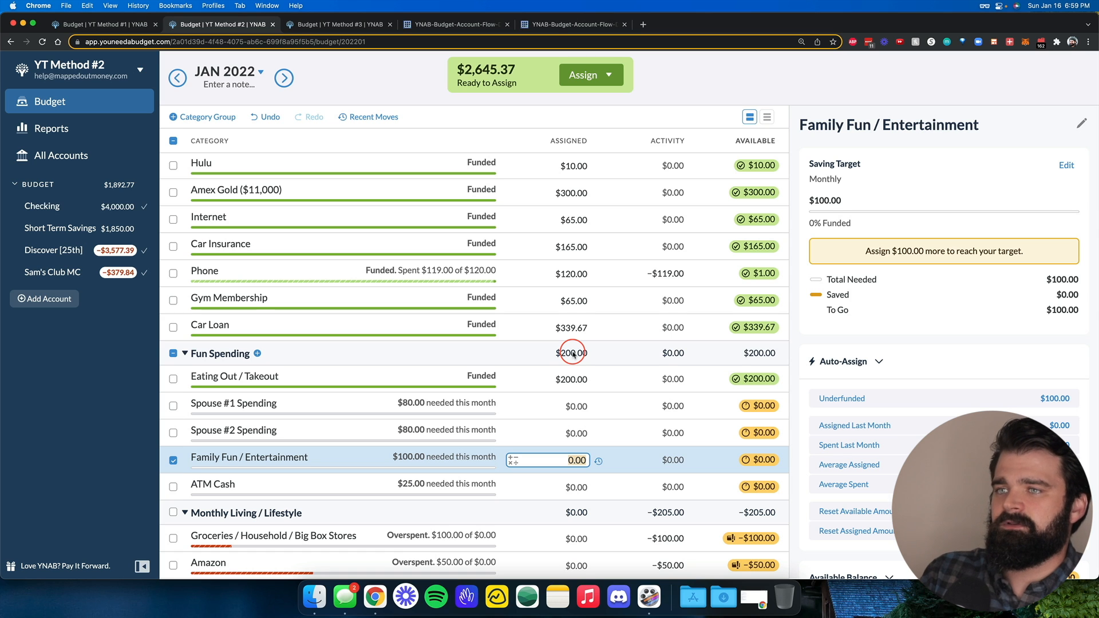
scroll(573, 353, "up", 2)
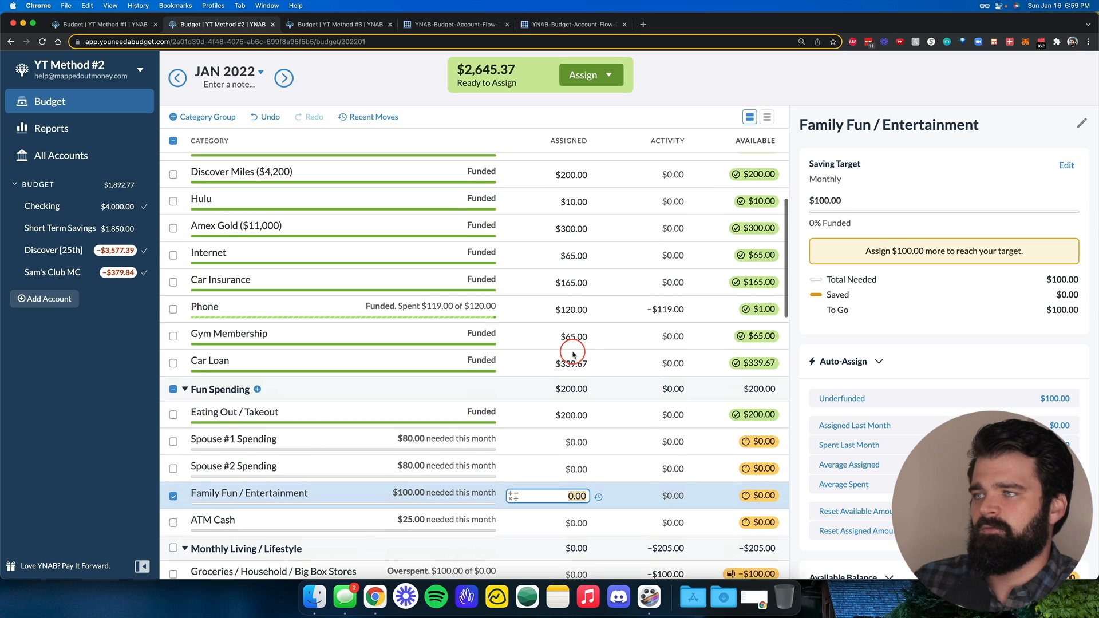
Step: View the account flow diagram with savings outside the budget box, and go back to the YT Method #1 budget
left_click(114, 430)
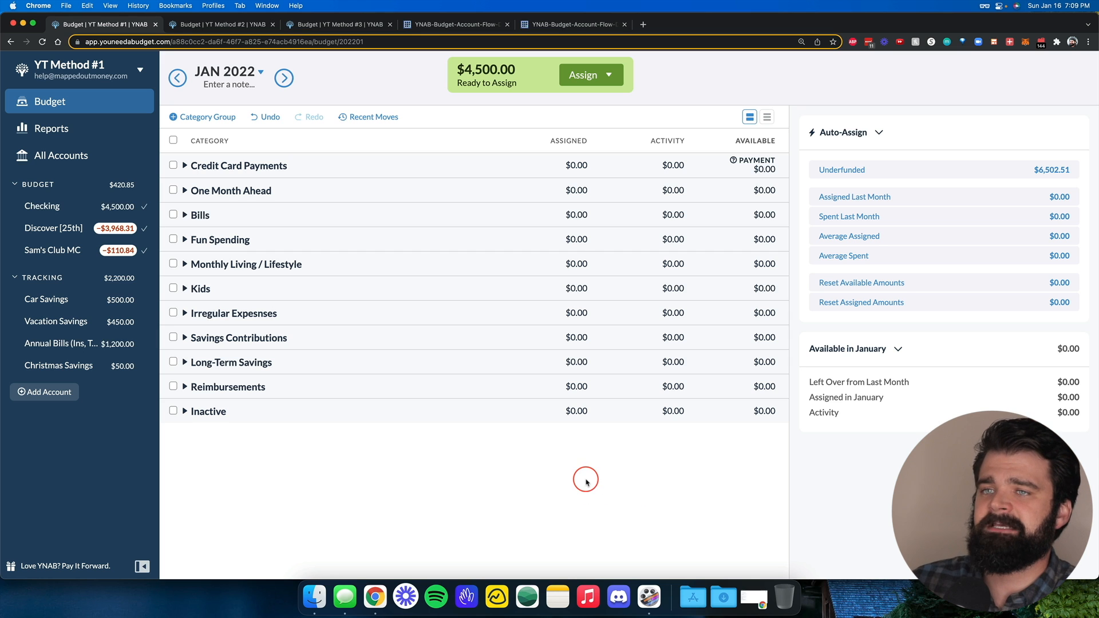
left_click(579, 24)
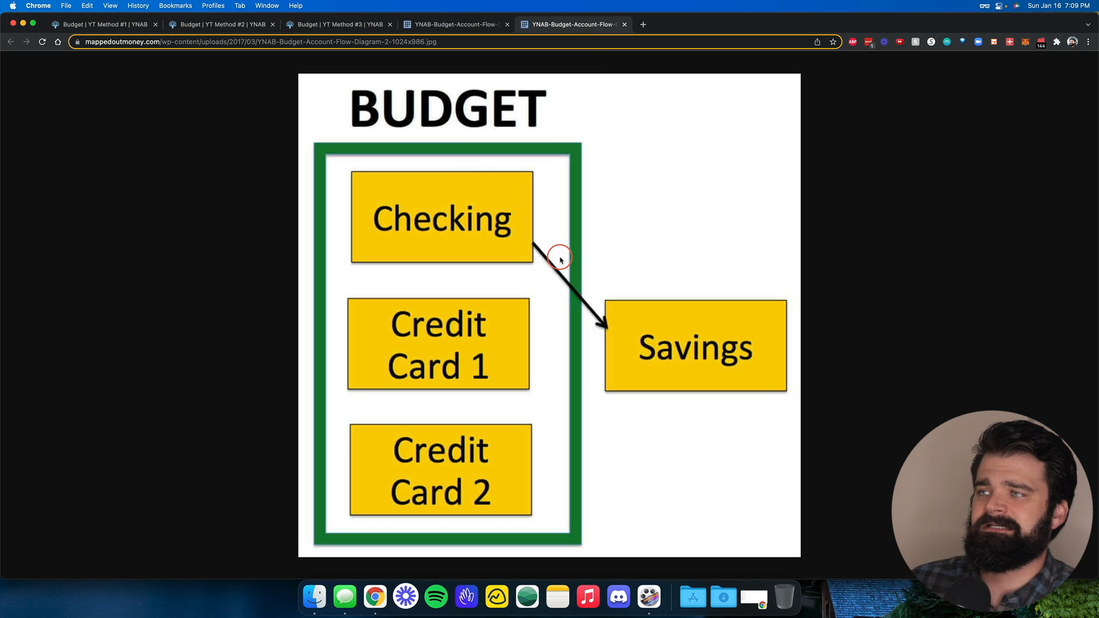
left_click(136, 24)
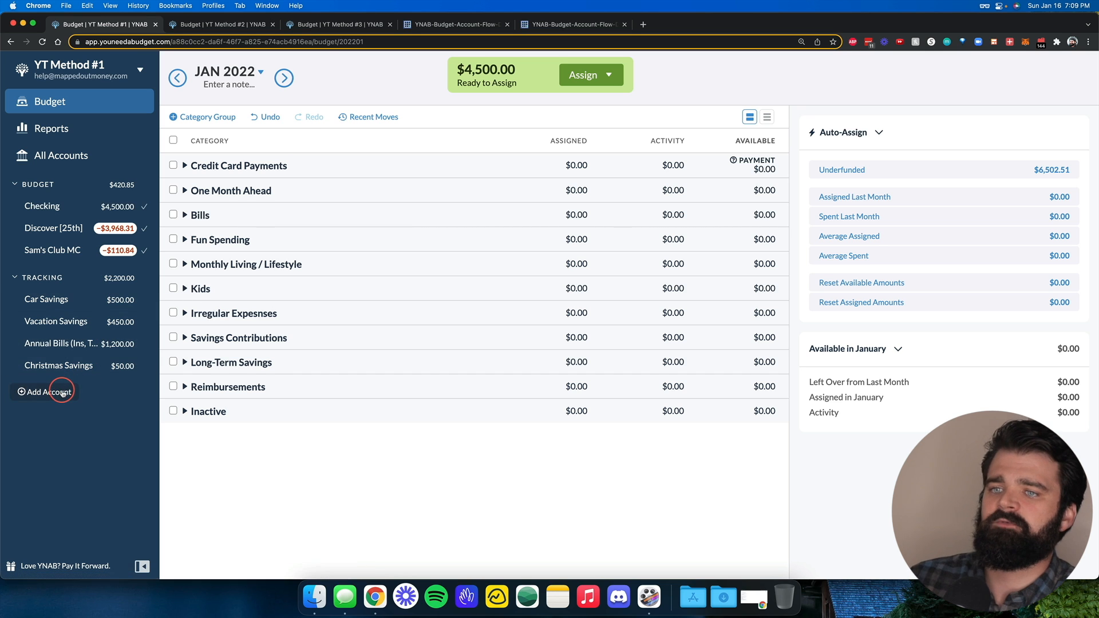
Step: Examine the budget, loan and tracking types offered for a new unlinked account, and return to the linked or unlinked choice
left_click(36, 392)
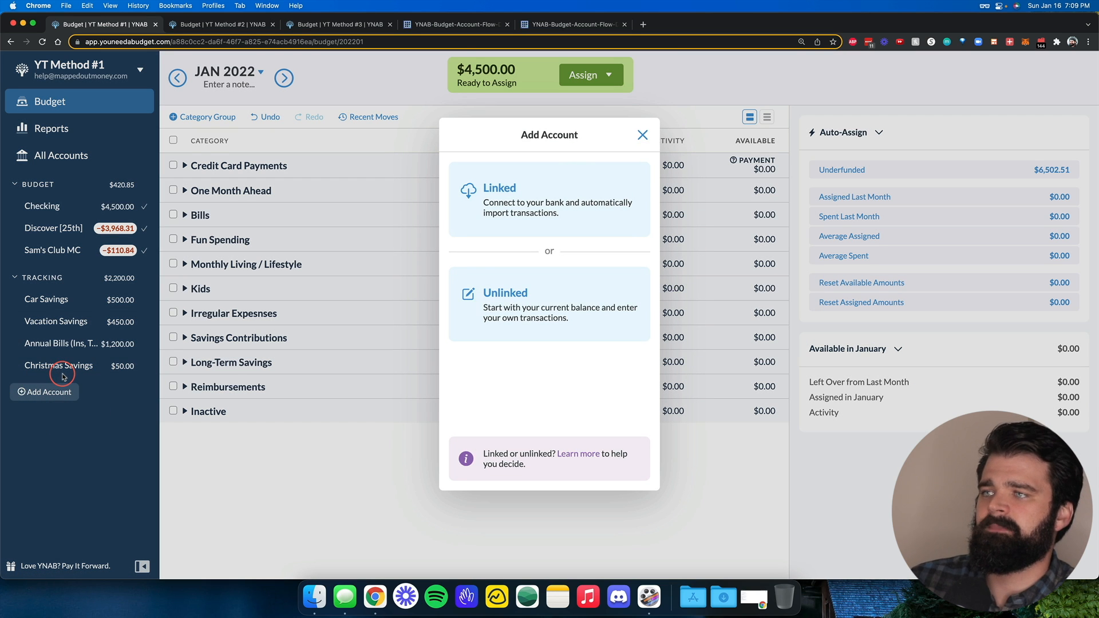
left_click(504, 306)
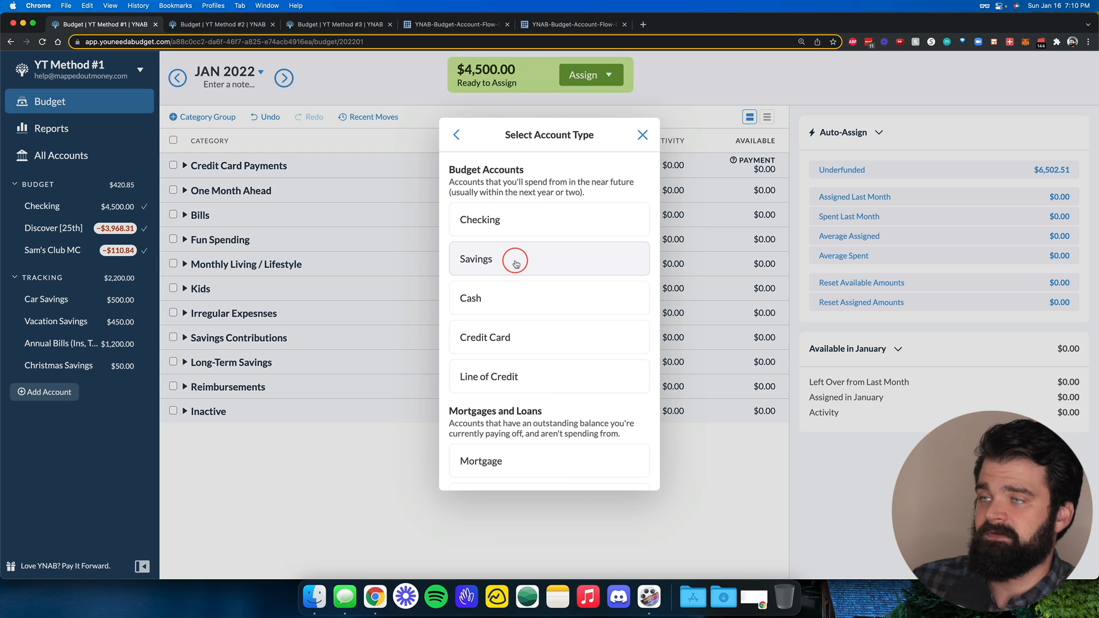
scroll(514, 261, "down", 5)
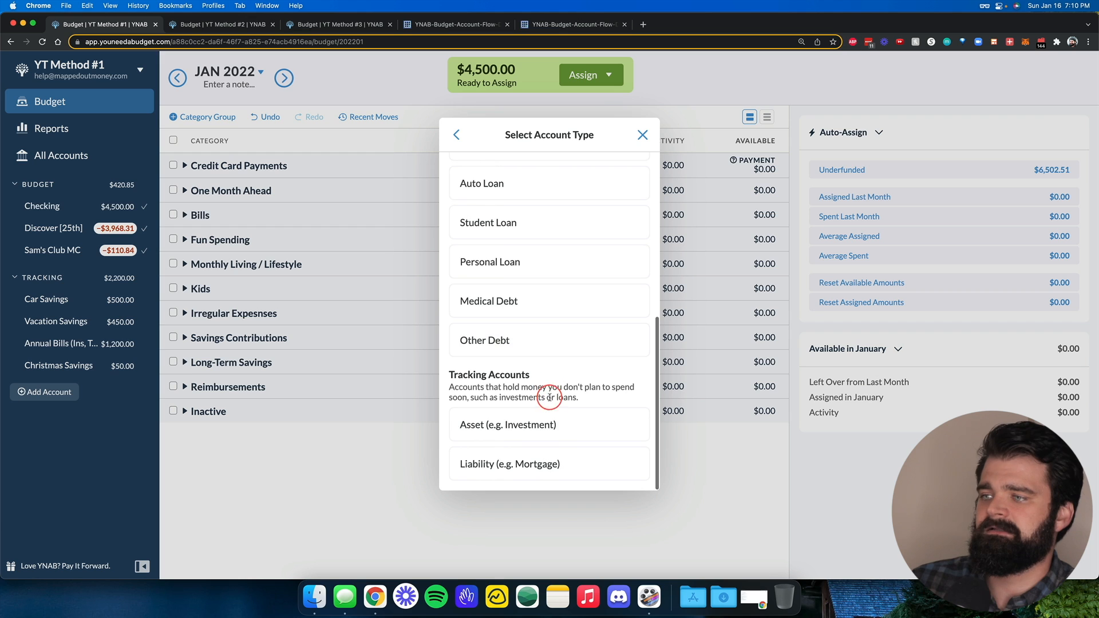
left_click(456, 135)
left_click(456, 135)
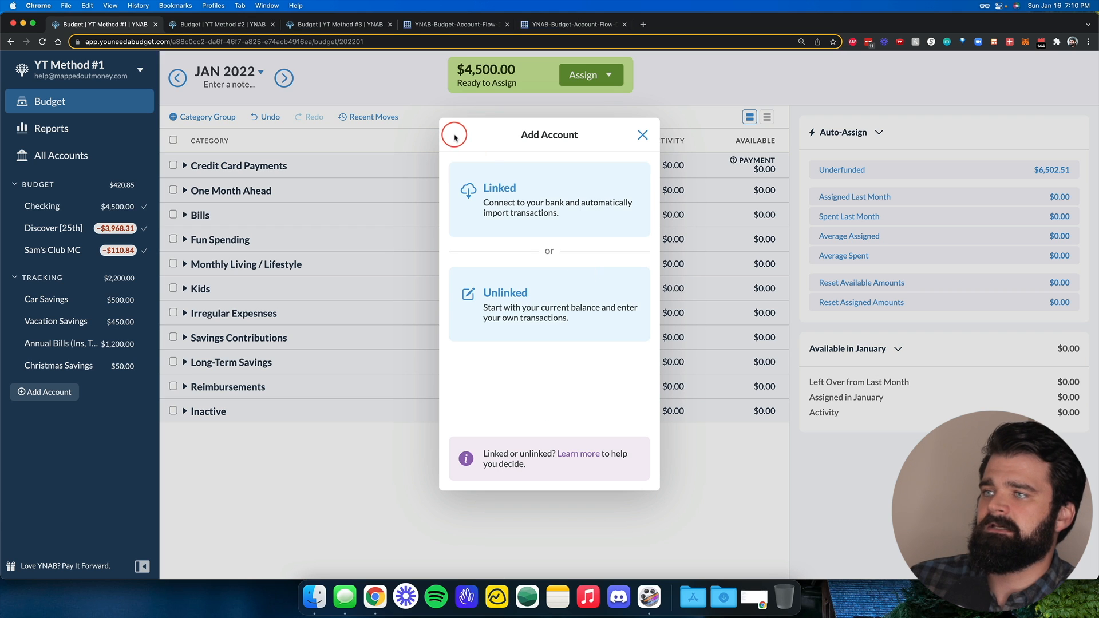
Step: Choose a linked account from Capital One and select the Business Savings Account to add
left_click(543, 217)
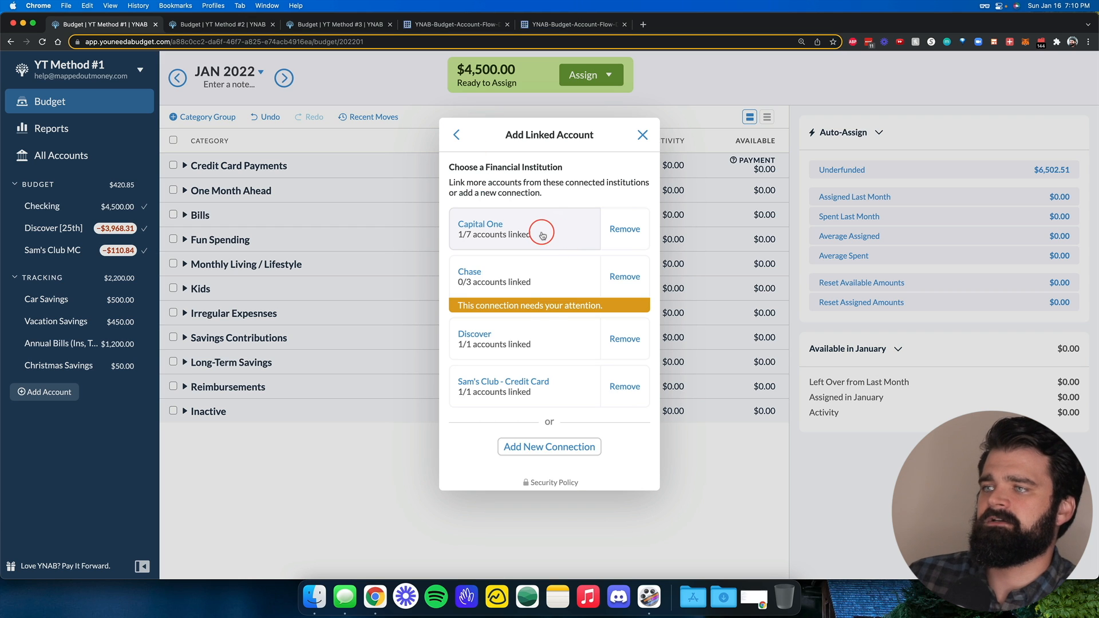
left_click(541, 233)
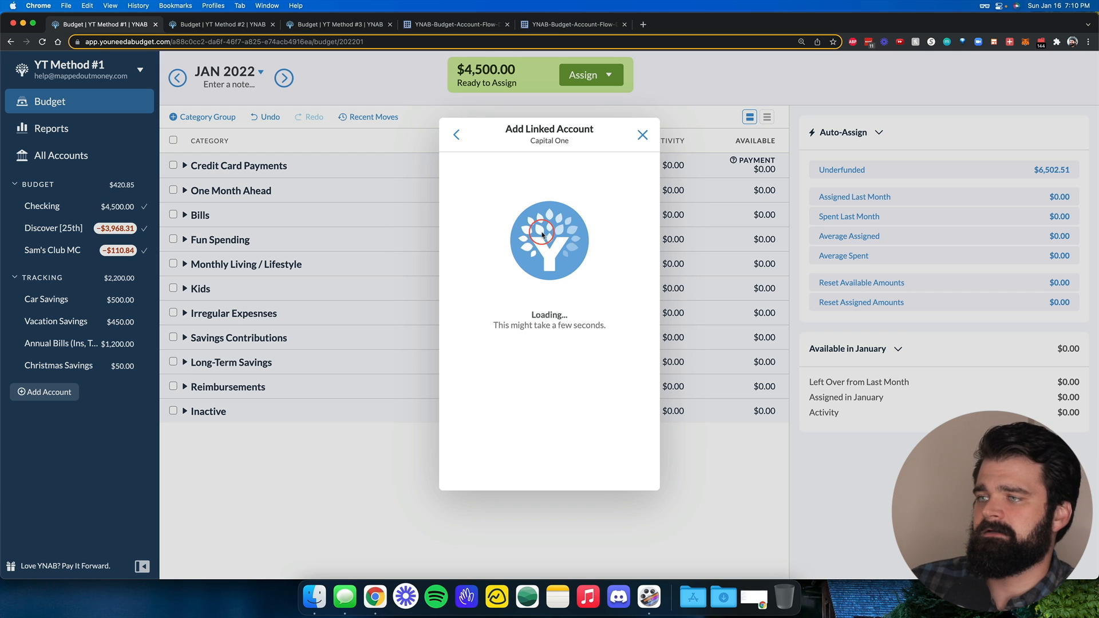
scroll(542, 235, "down", 3)
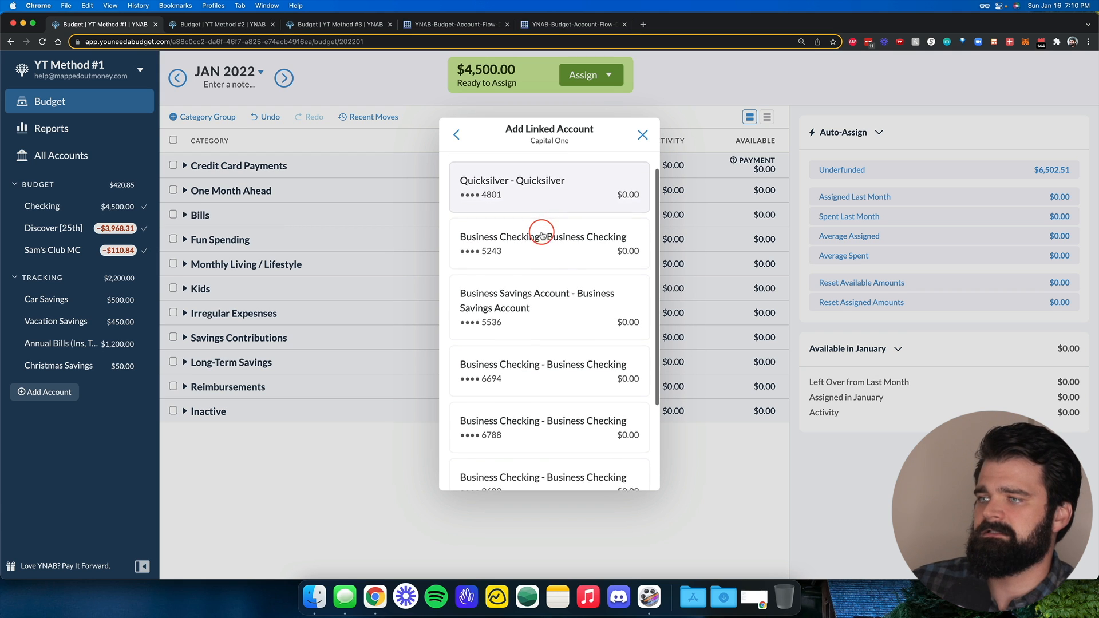
left_click(542, 234)
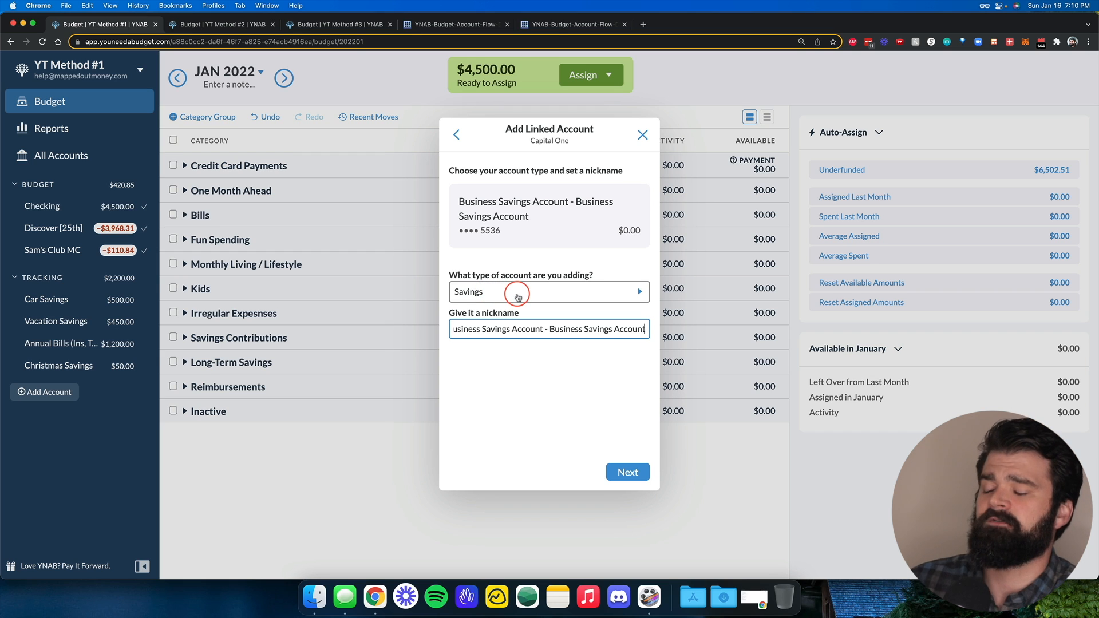
Step: Set the account type to Asset (e.g. Investment), nickname it Emergency Fund, and finish linking it
left_click(517, 294)
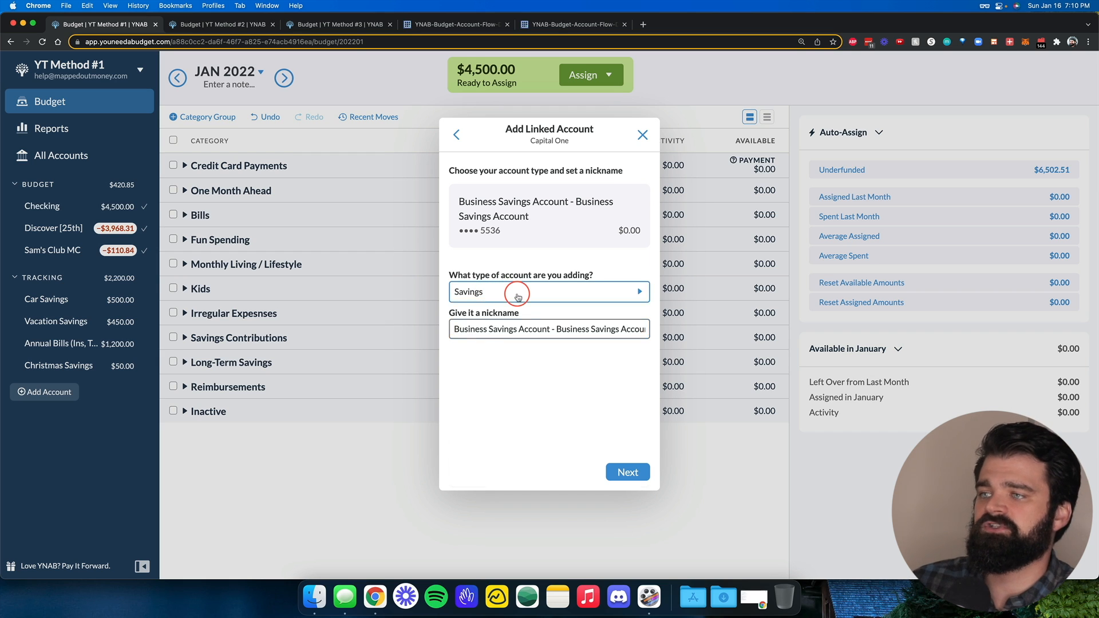
left_click(541, 427)
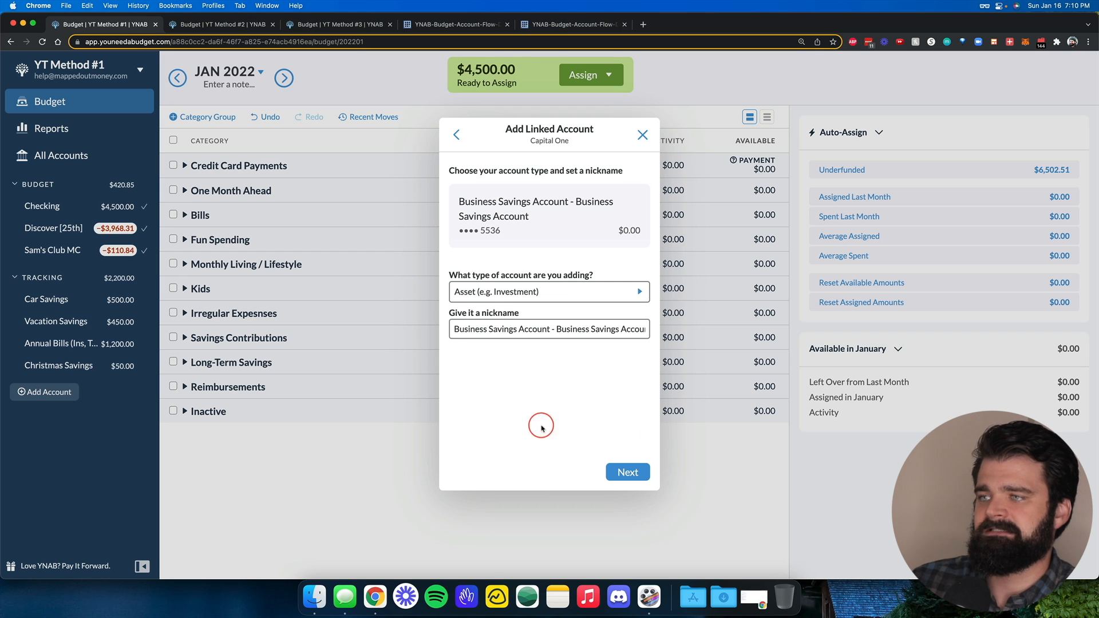
left_click(473, 331)
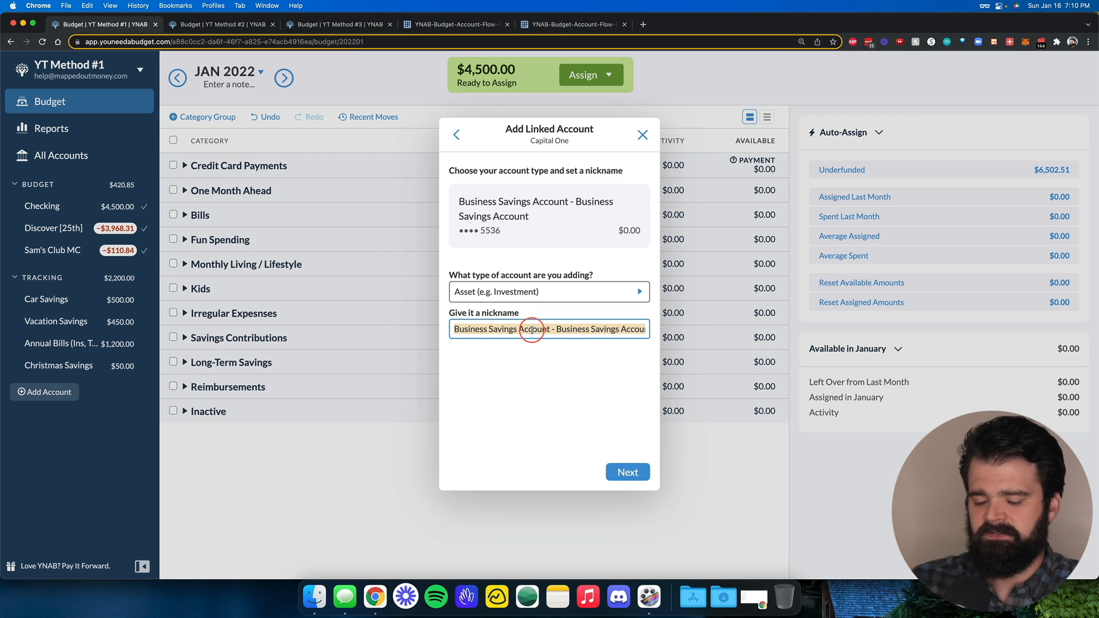
type("Emergency Fund")
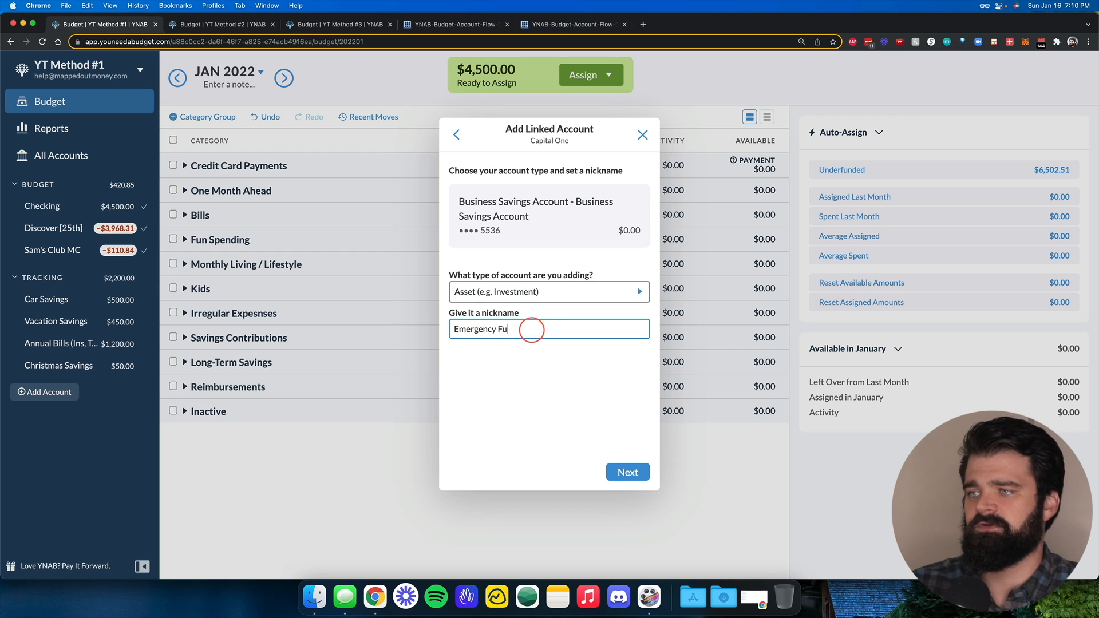
left_click(628, 471)
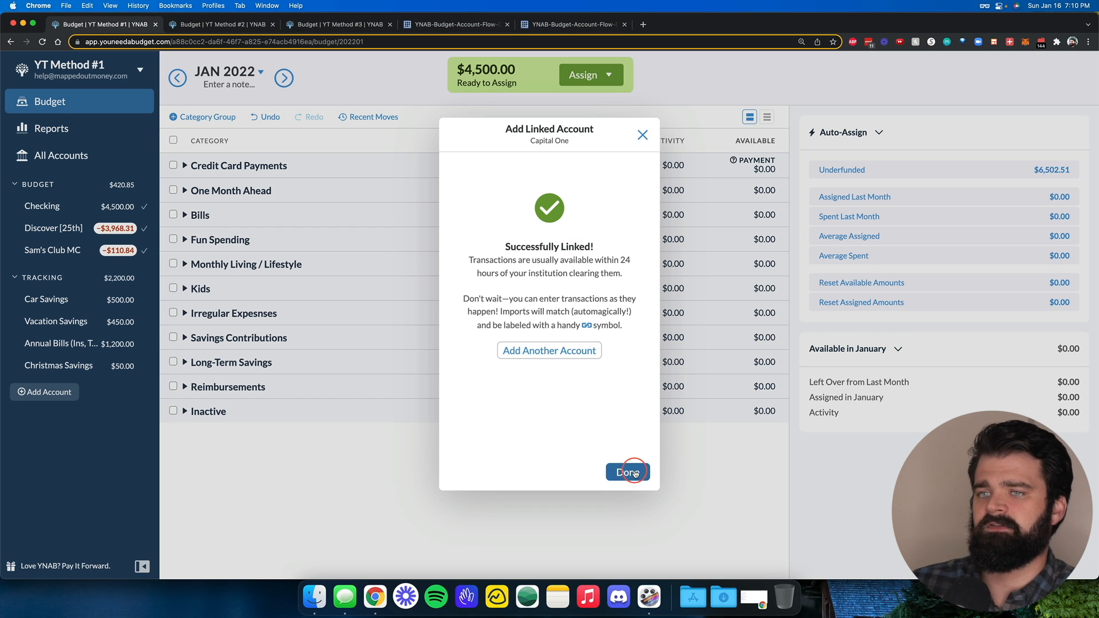
left_click(628, 472)
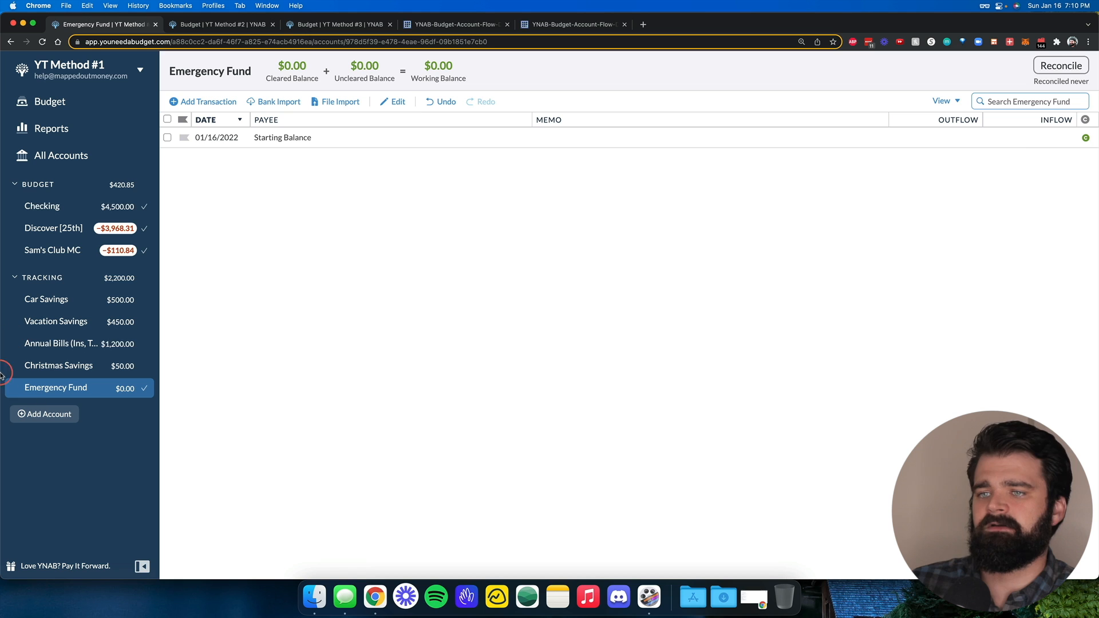
Step: Set the Emergency Fund's starting balance inflow to 4,000 and save it
left_click(1034, 141)
type("4,000")
key("Return")
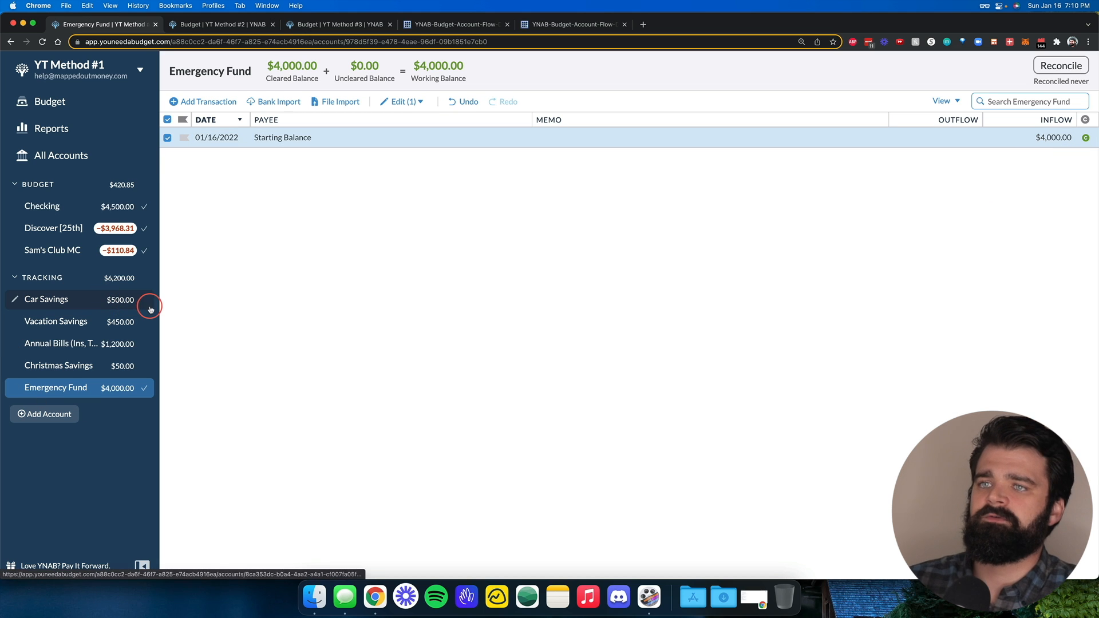
Step: Return to the January 2022 budget and examine the expanded category groups down to Savings Contributions
left_click(80, 105)
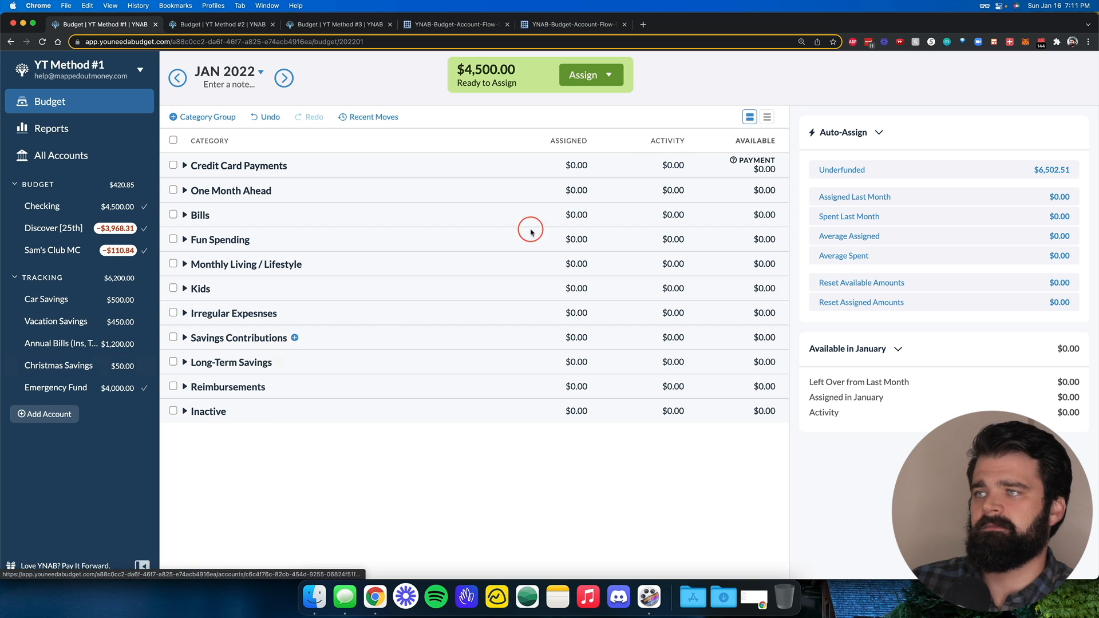
scroll(731, 382, "down", 15)
scroll(731, 382, "down", 15)
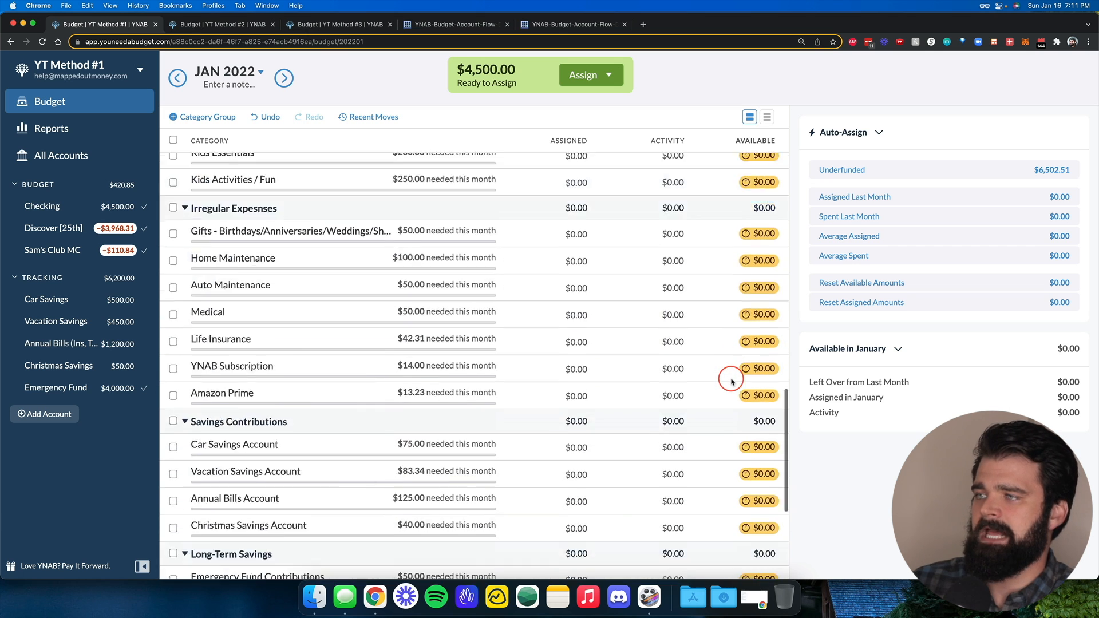
scroll(731, 382, "up", 20)
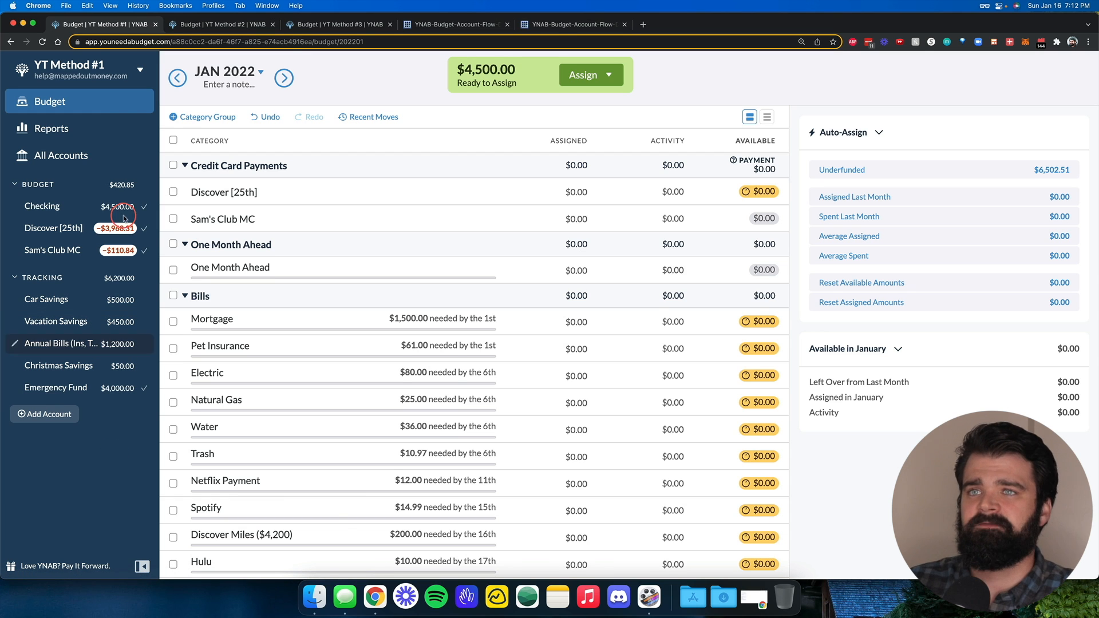
Step: View the Make a Fresh Start option and the account types offered for a new unlinked account, without adding one
left_click(112, 67)
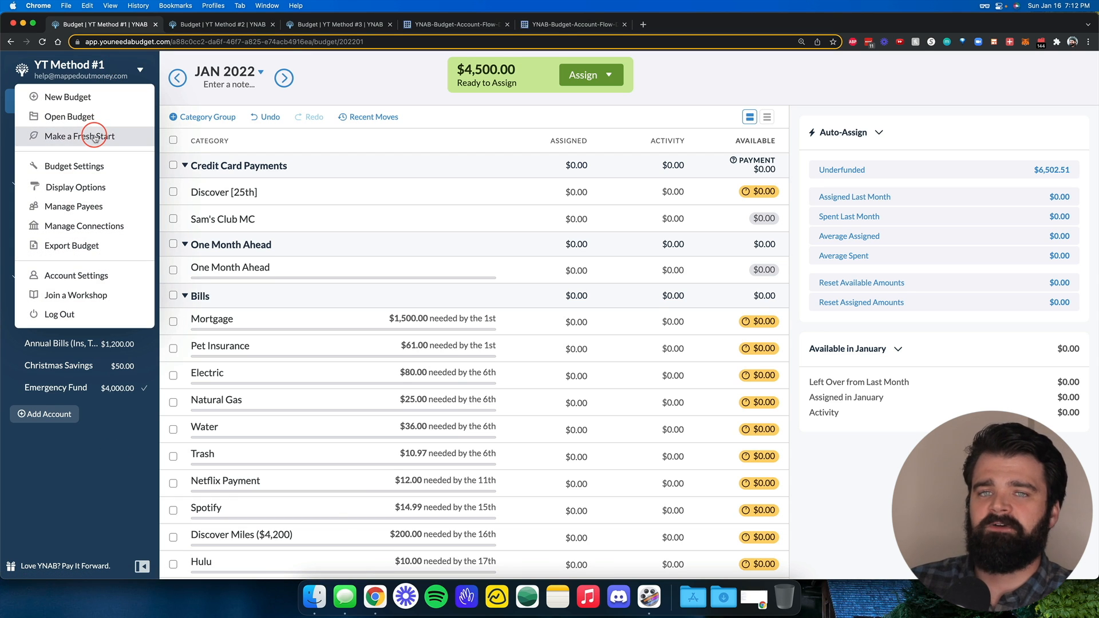
left_click(138, 433)
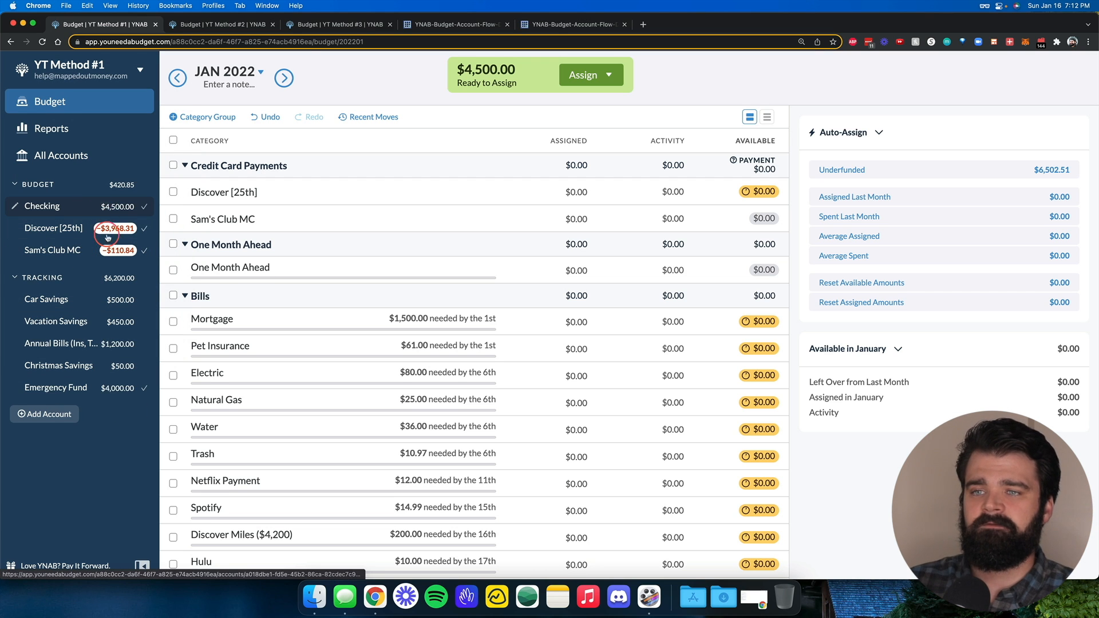
left_click(46, 414)
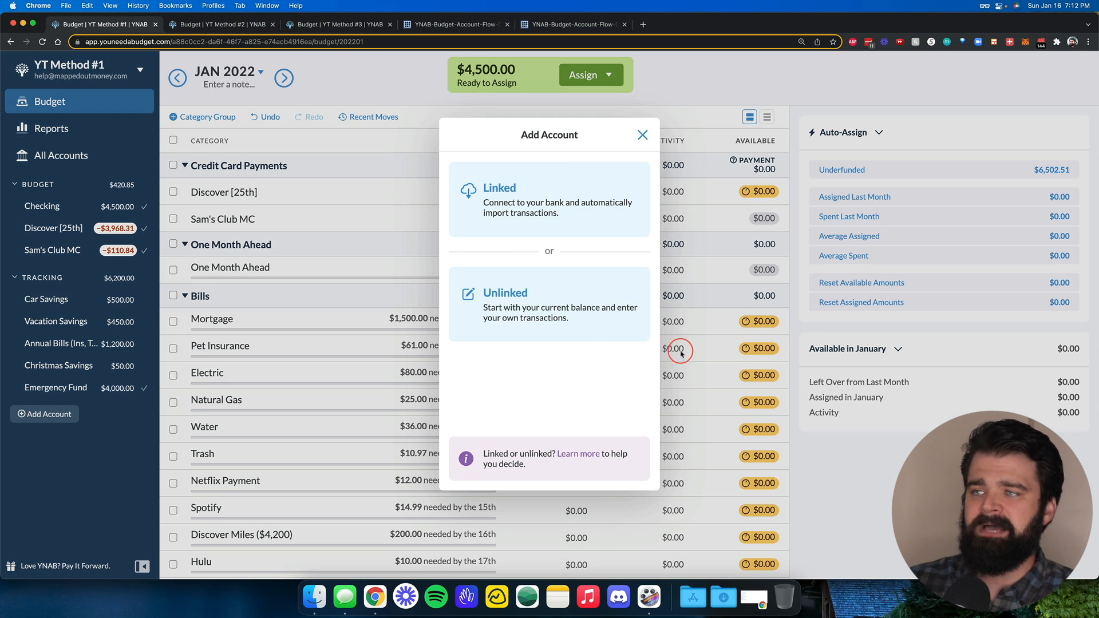
left_click(550, 321)
left_click(545, 221)
scroll(567, 412, "down", 5)
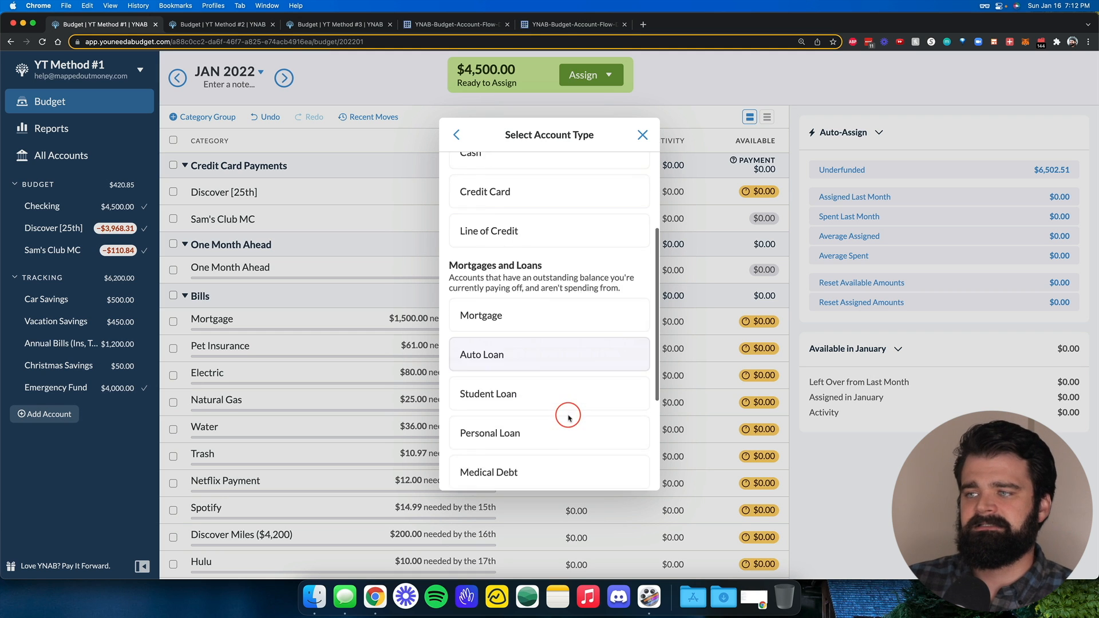
left_click(643, 135)
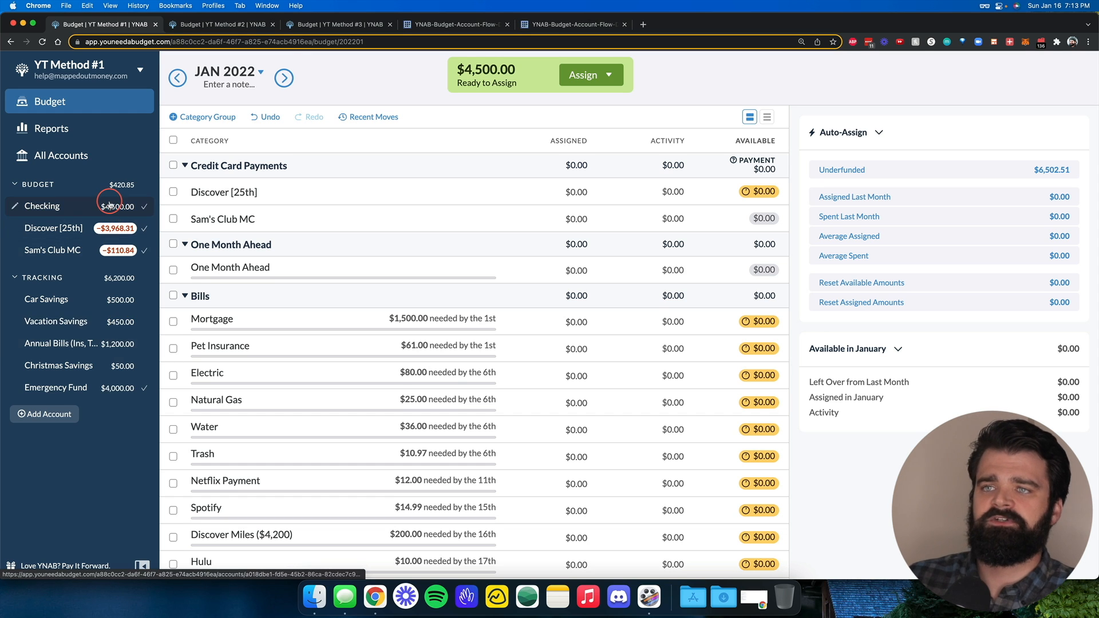
Step: Start a new transaction in the Checking account with the Car Savings transfer as payee
left_click(122, 208)
left_click(207, 105)
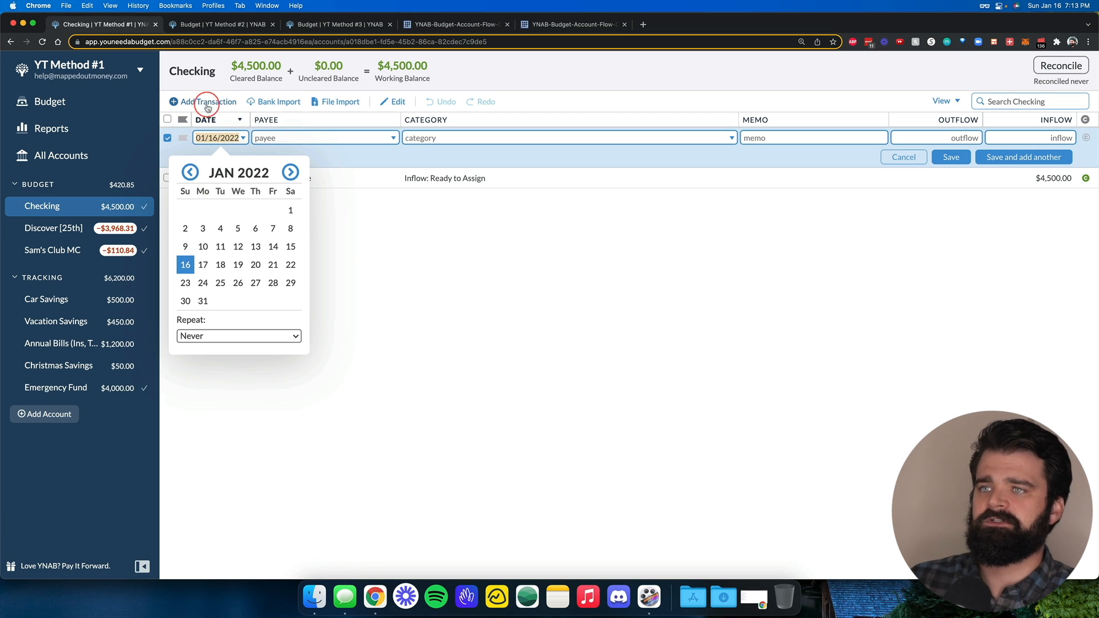
left_click(298, 138)
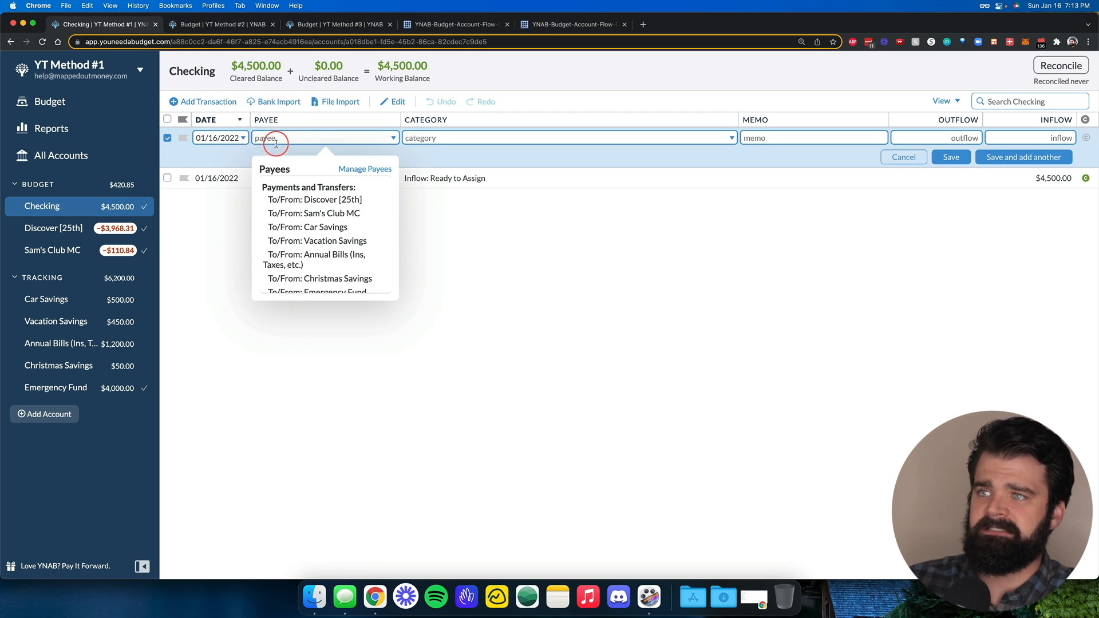
scroll(343, 212, "down", 2)
scroll(344, 209, "down", 3)
scroll(342, 210, "up", 5)
scroll(324, 270, "down", 2)
left_click(318, 184)
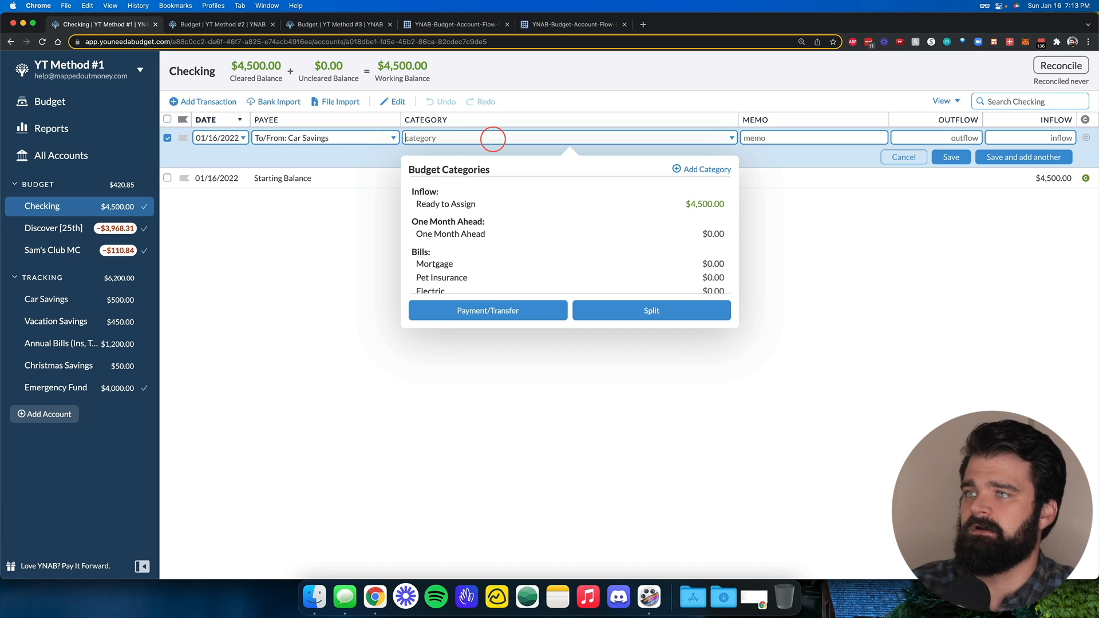
Step: Categorize the transfer as Savings Contributions: Car Savings Account, enter an outflow of 100, and save it
type("Car")
key("Down")
key("Down")
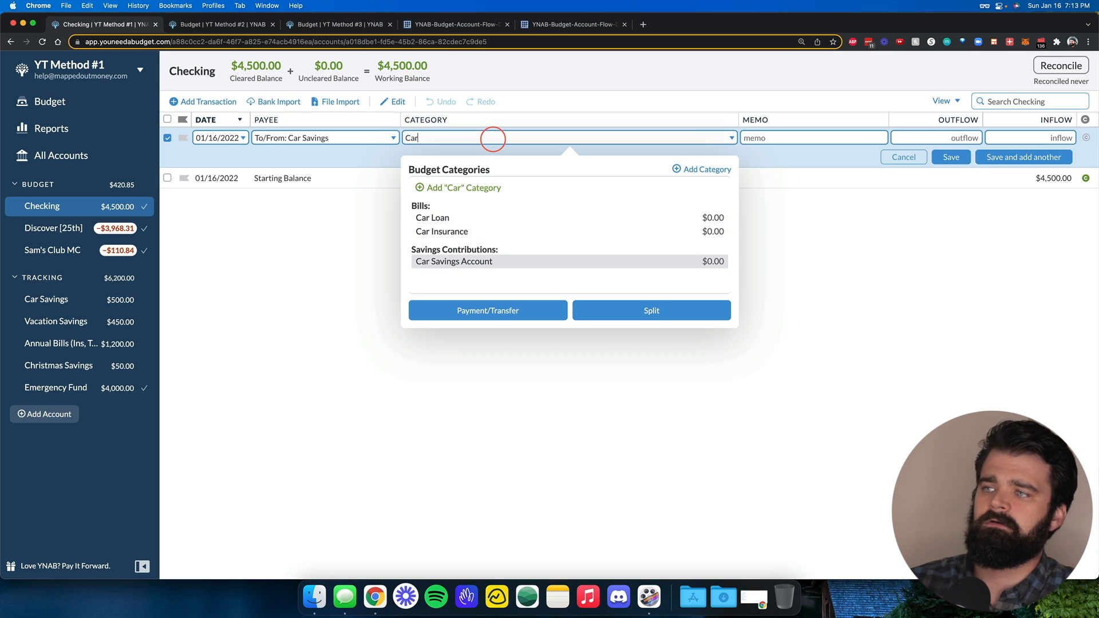
left_click(476, 262)
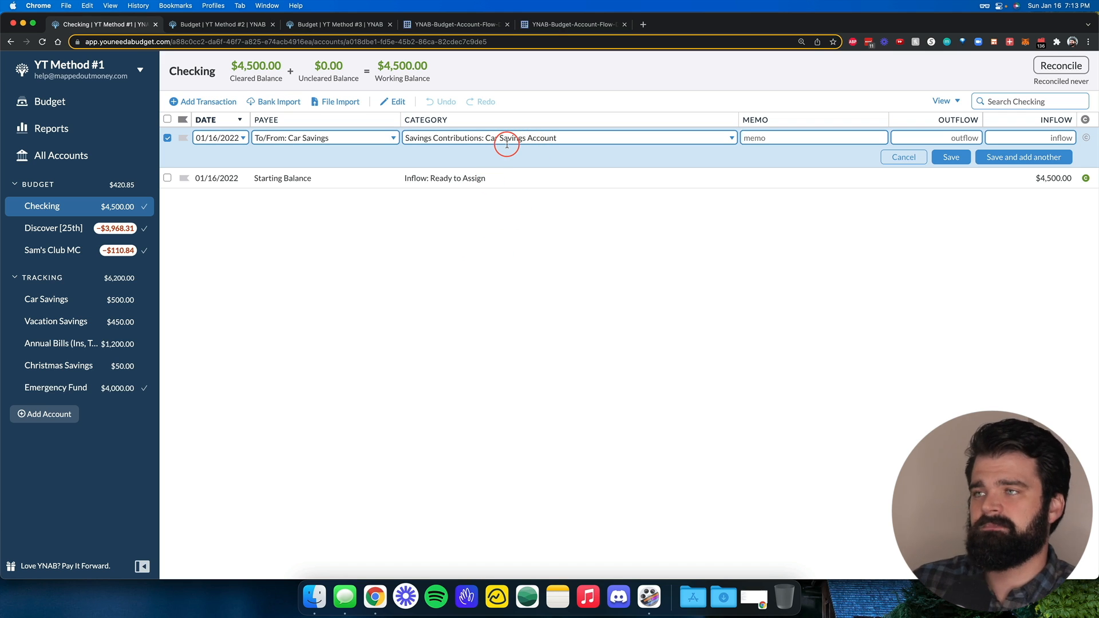
left_click(967, 135)
type("100")
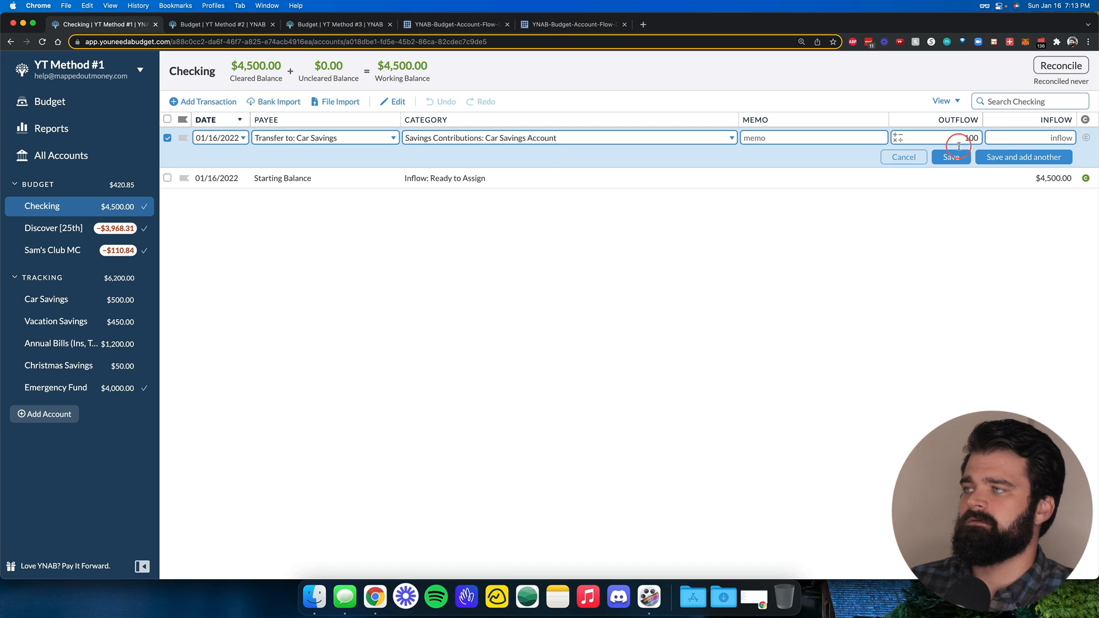
left_click(951, 156)
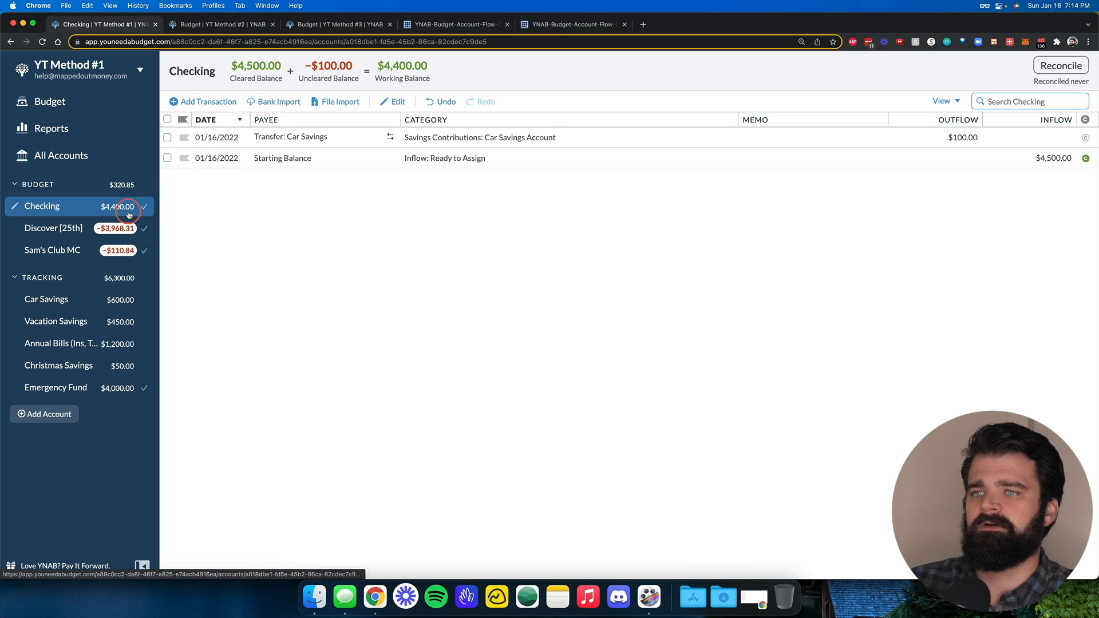
Step: Review the transfer in the Car Savings account and its effect on the Savings Contributions group in the budget
left_click(119, 299)
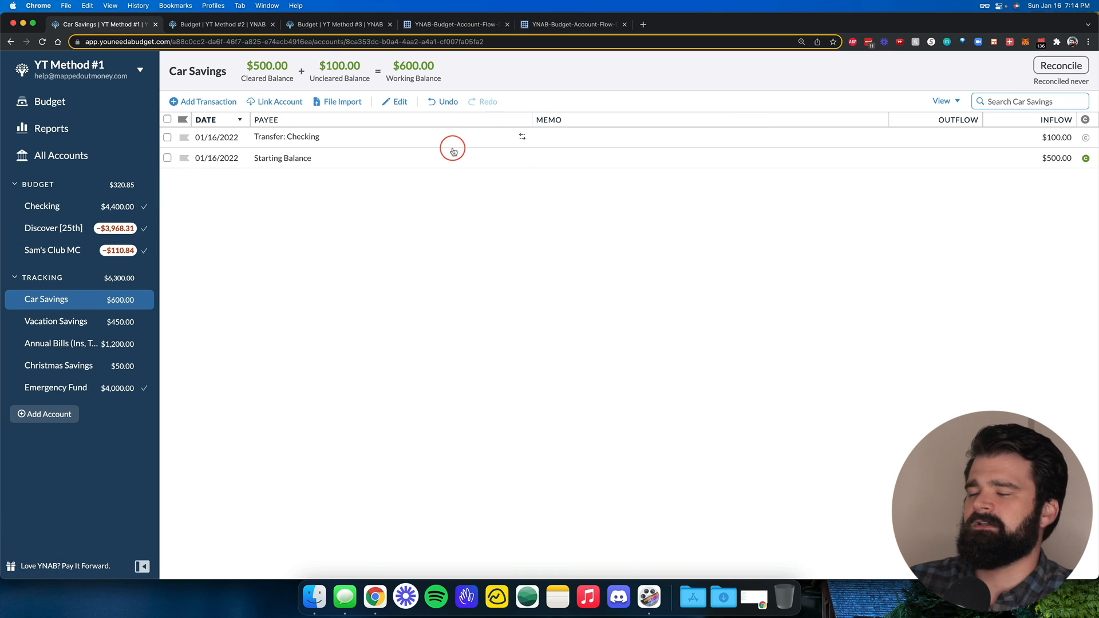
left_click(75, 96)
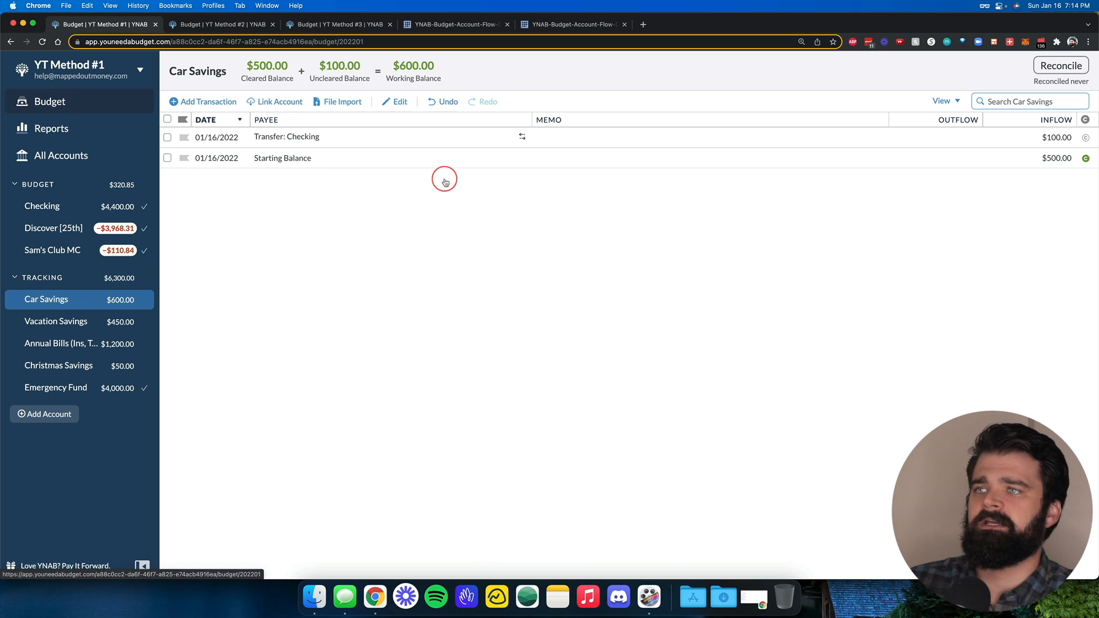
scroll(540, 206, "down", 10)
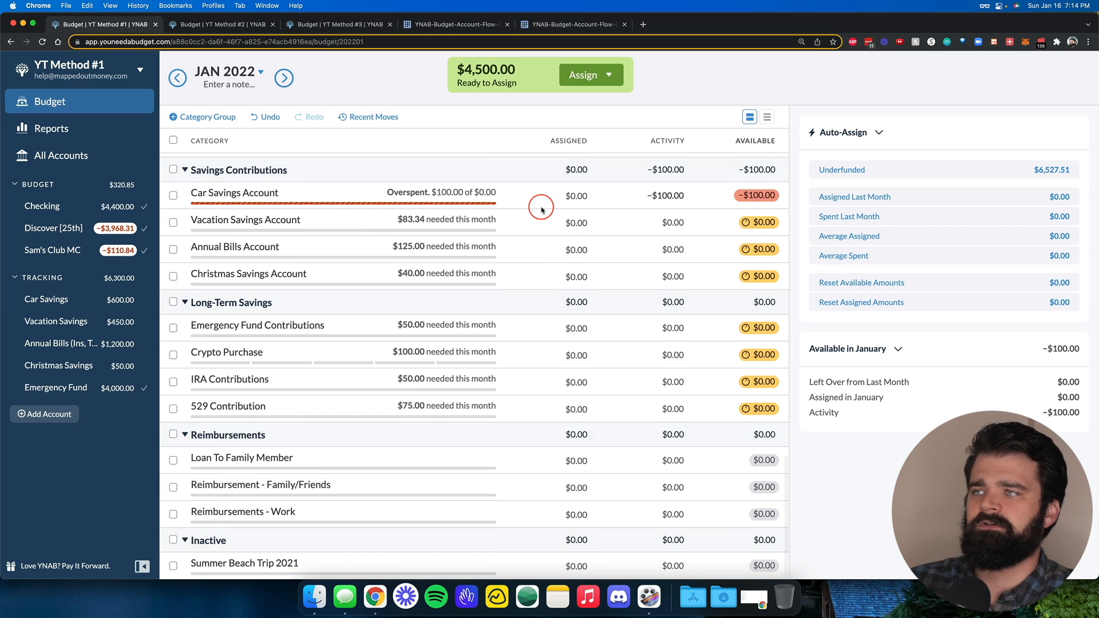
scroll(541, 209, "up", 1)
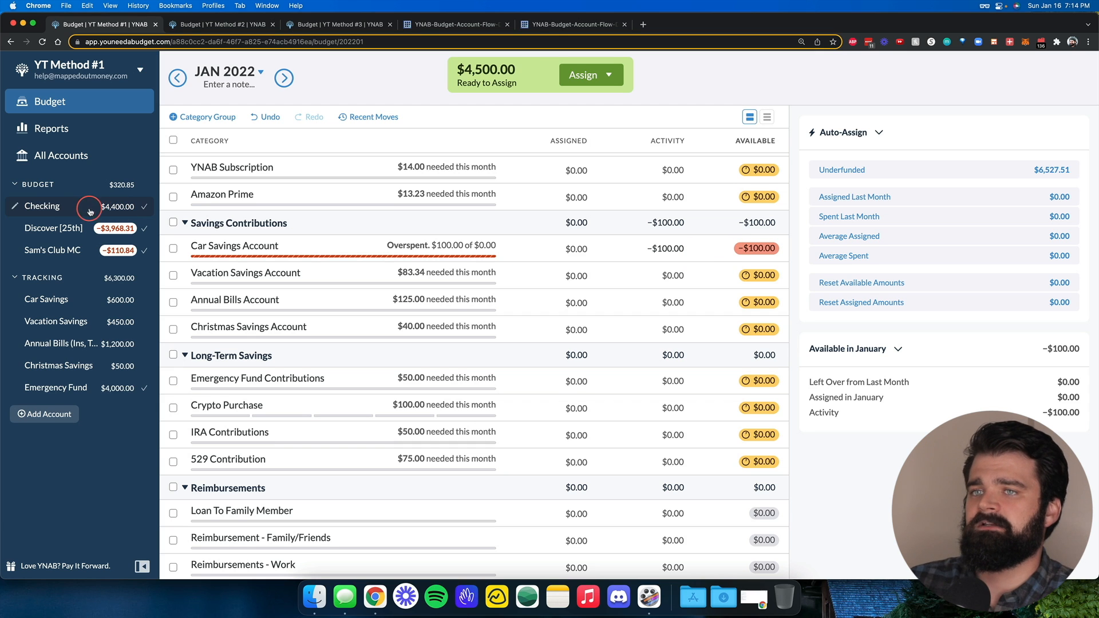
Step: Assign 100 to the Car Savings Account category
left_click(542, 264)
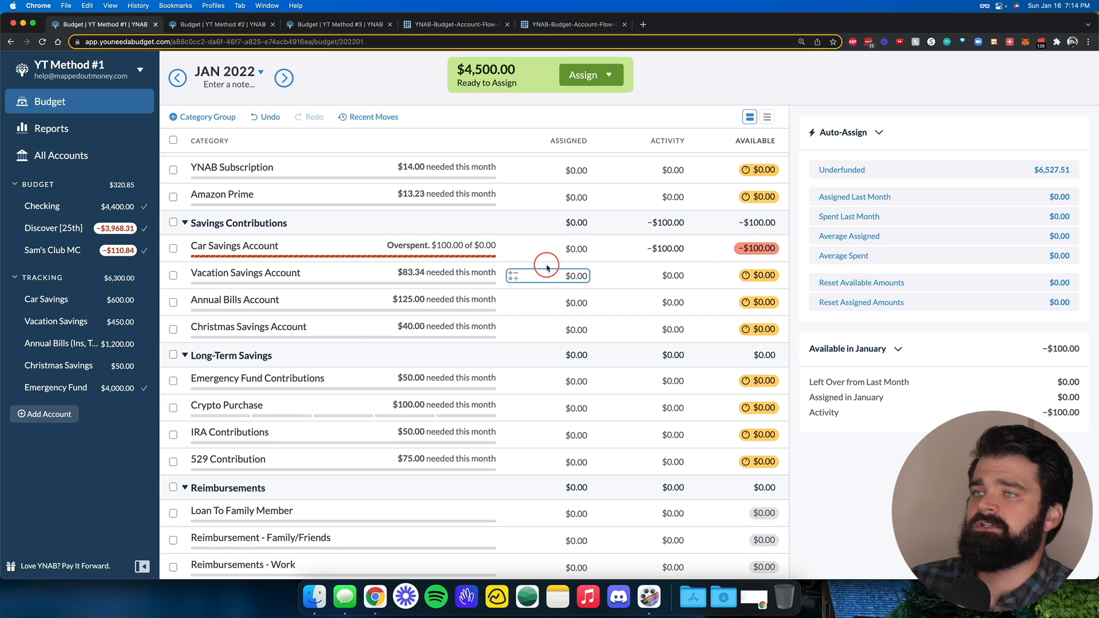
left_click(557, 248)
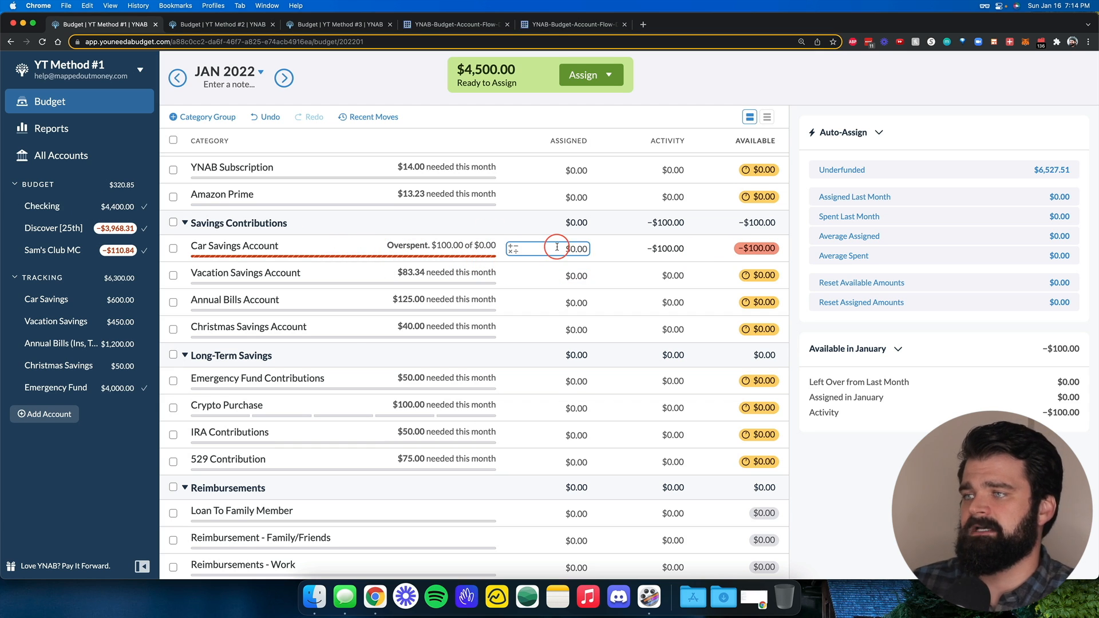
type("100")
key("Return")
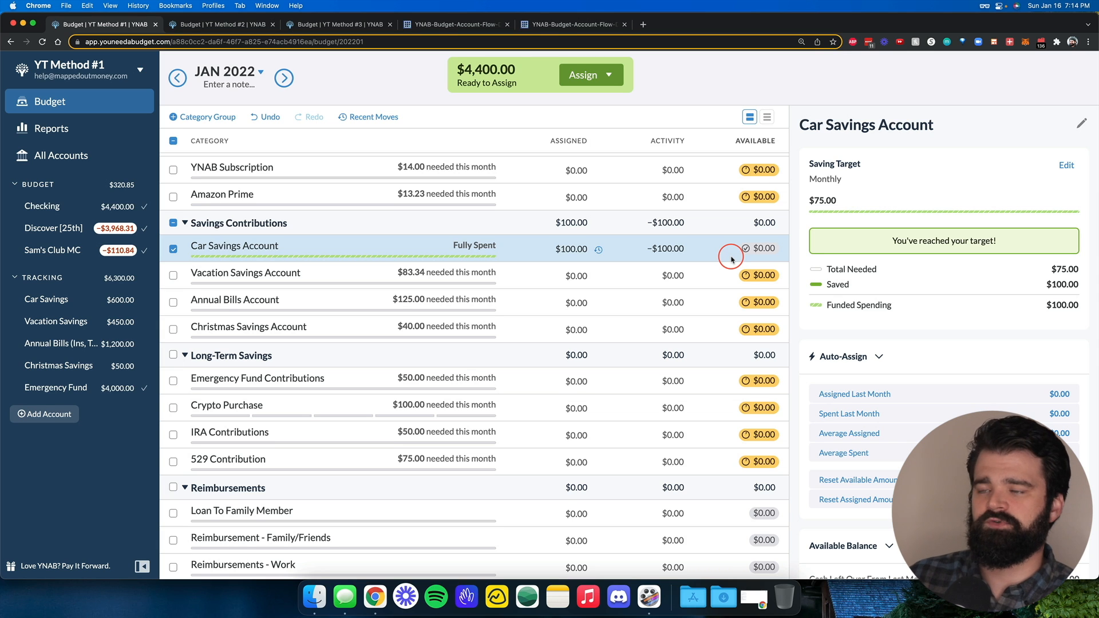
Step: Auto-assign the underfunded amounts to the Vacation Savings, Annual Bills and Christmas Savings Account categories, and clear the selection
left_click(631, 272)
left_click(640, 326, "shift")
left_click(876, 211)
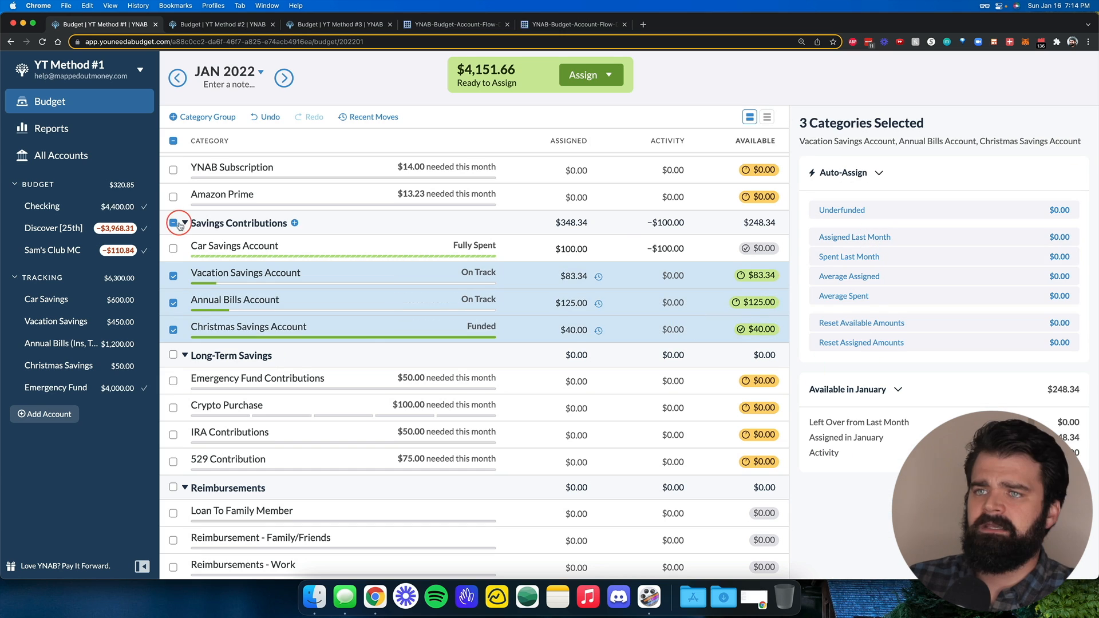
left_click(173, 223)
left_click(581, 303)
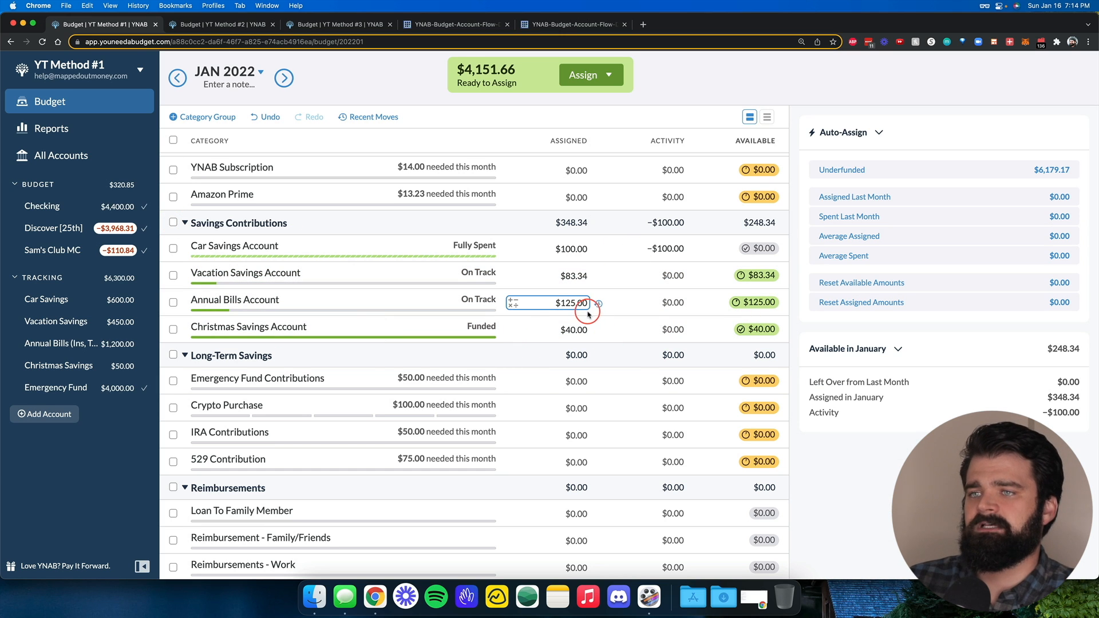
Step: Review the funding and activity of the Savings Contributions categories in the Method #1 budget
left_click(257, 223)
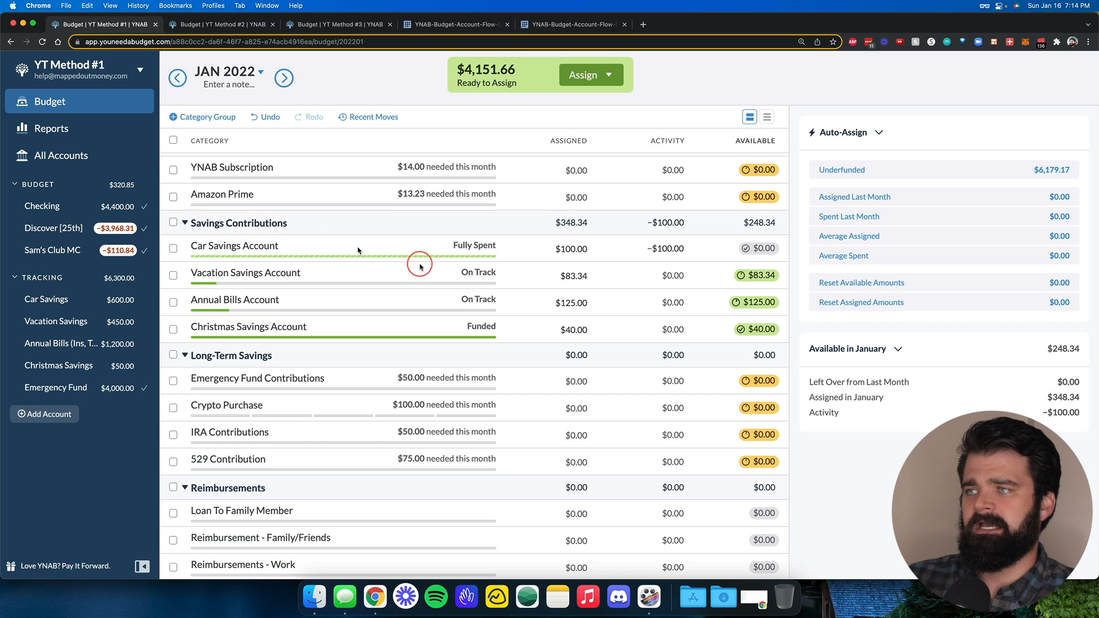
left_click(575, 277)
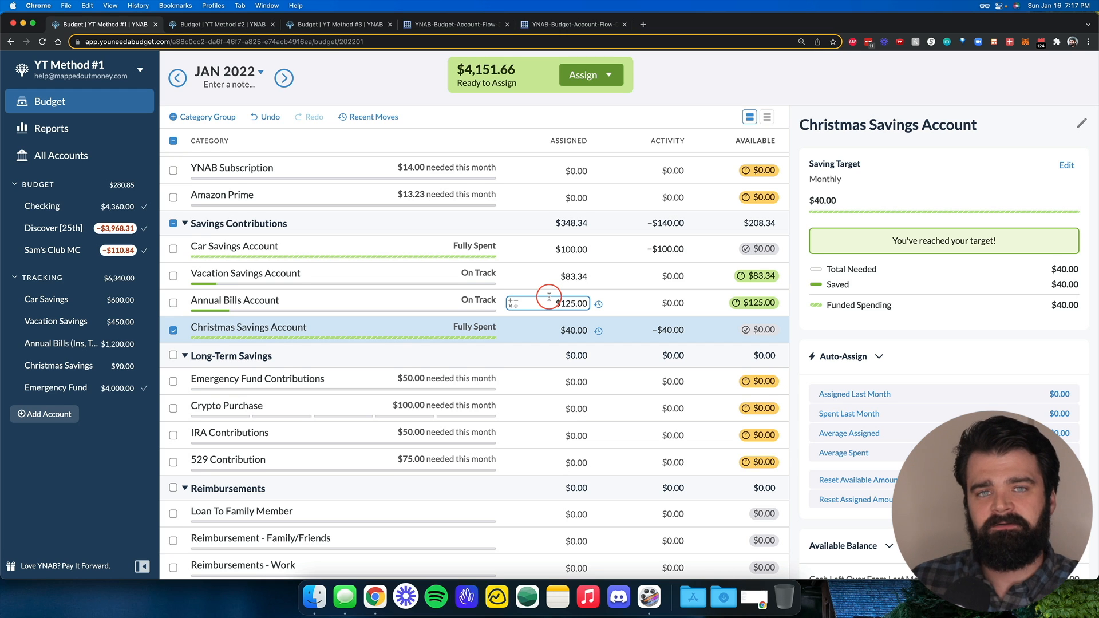
scroll(630, 309, "down", 1)
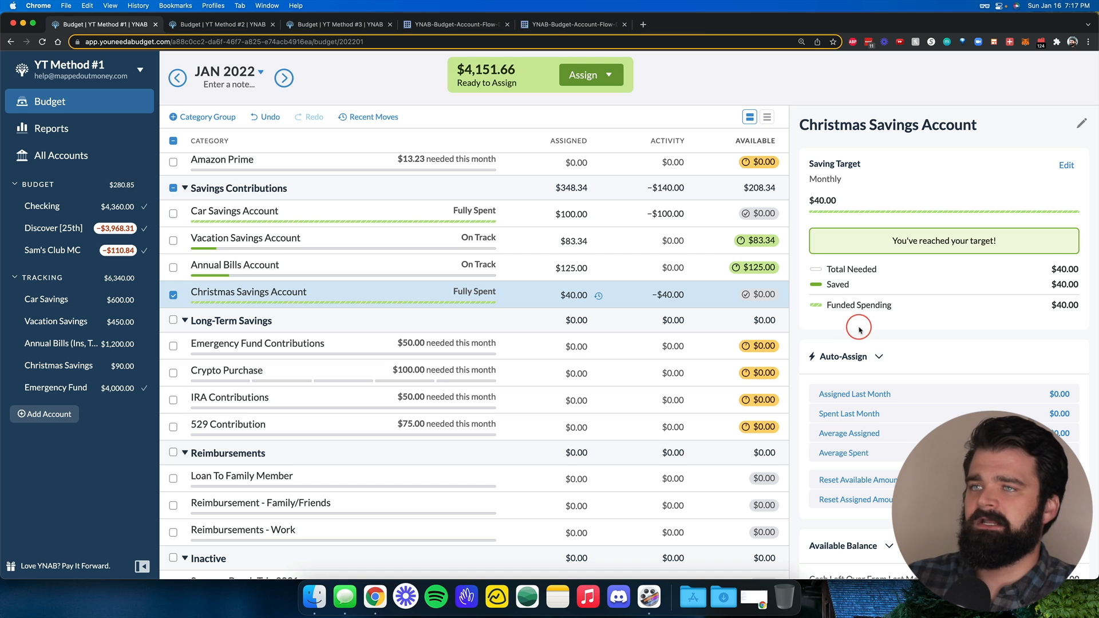
Step: Switch to the YT Method #2 budget and collapse all of its category groups
left_click(248, 25)
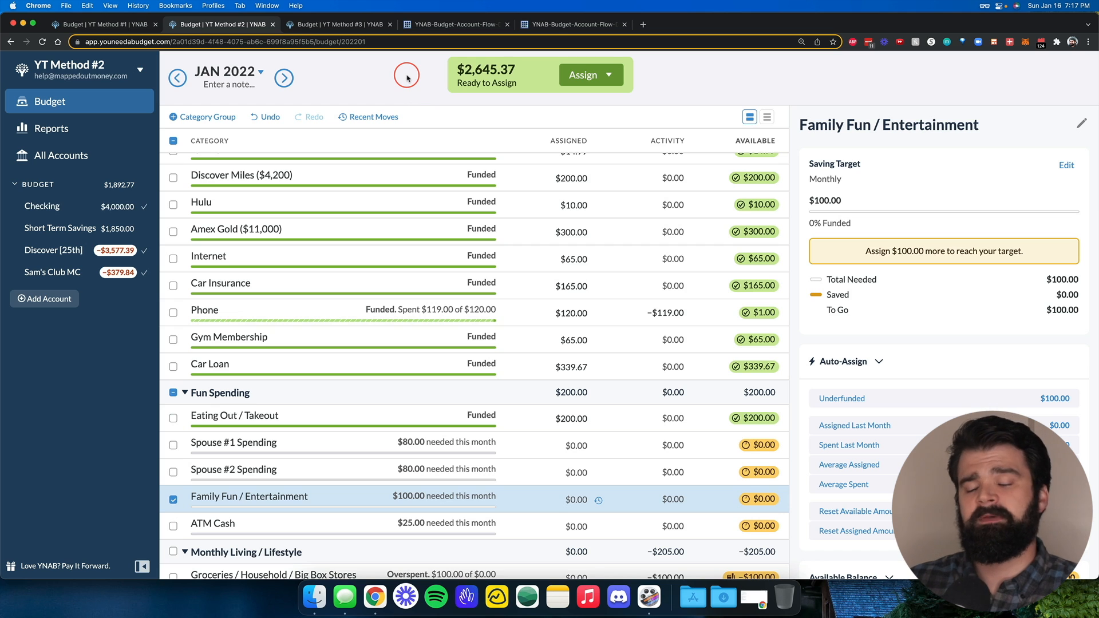
key("Left")
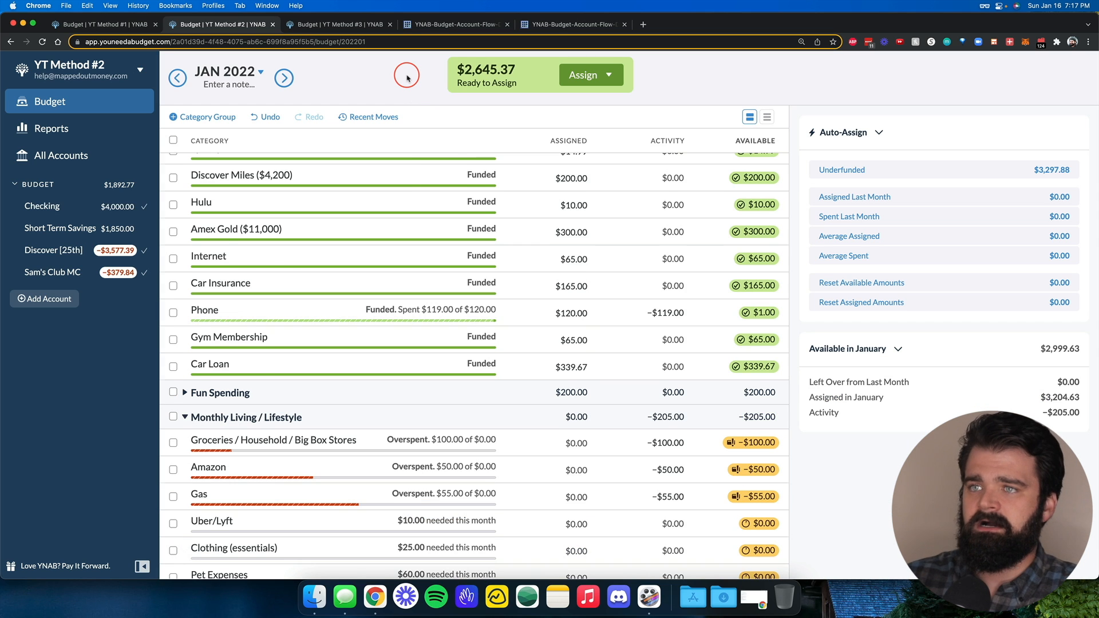
key("shift+Left")
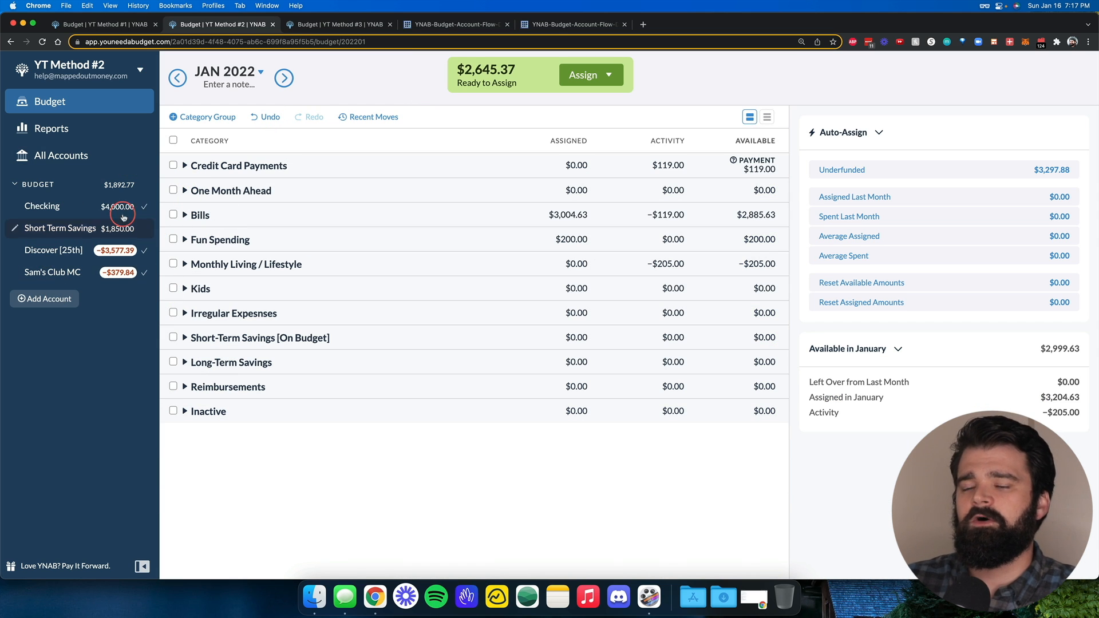
left_click(37, 185)
left_click(42, 187)
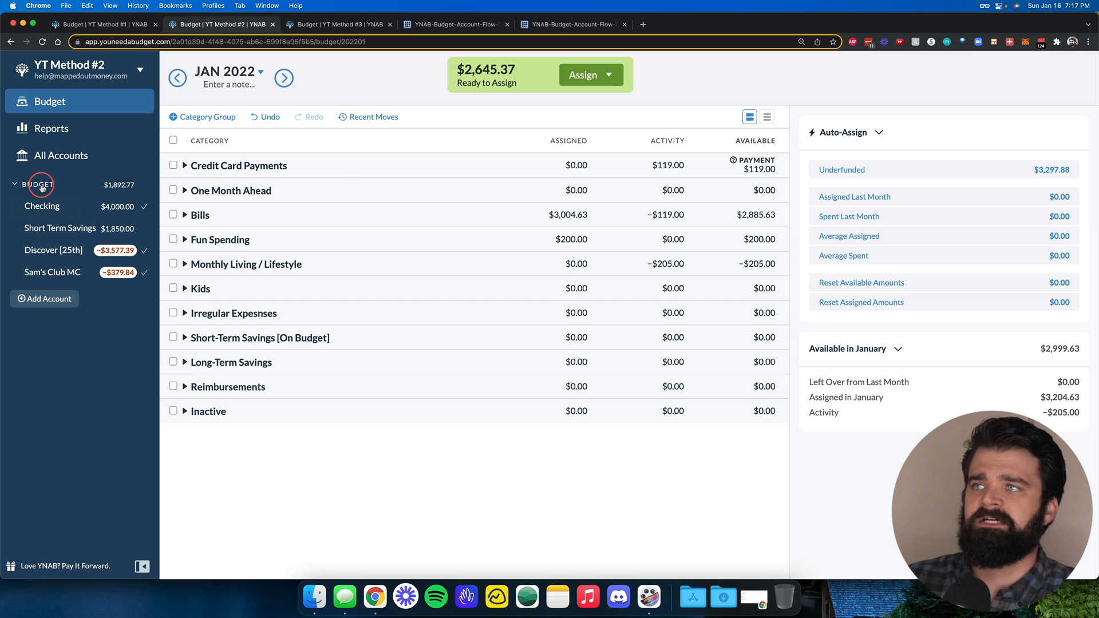
Step: Compare the Checking-to-Savings flow diagram and Method #1's tracking accounts with the Method #2 budget accounts
left_click(484, 24)
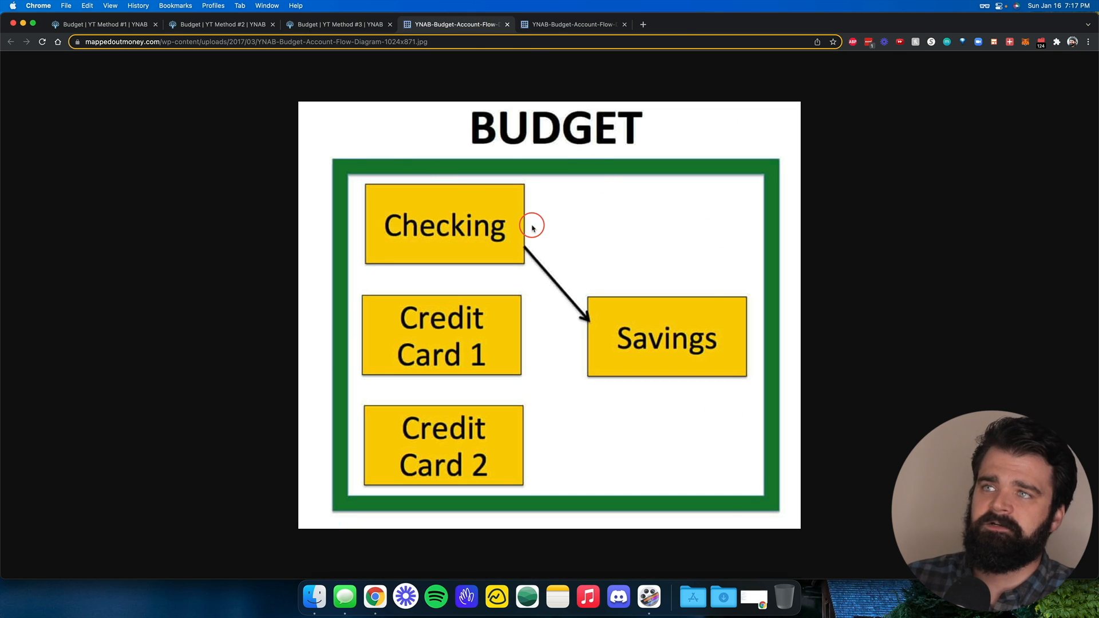
key("super+2")
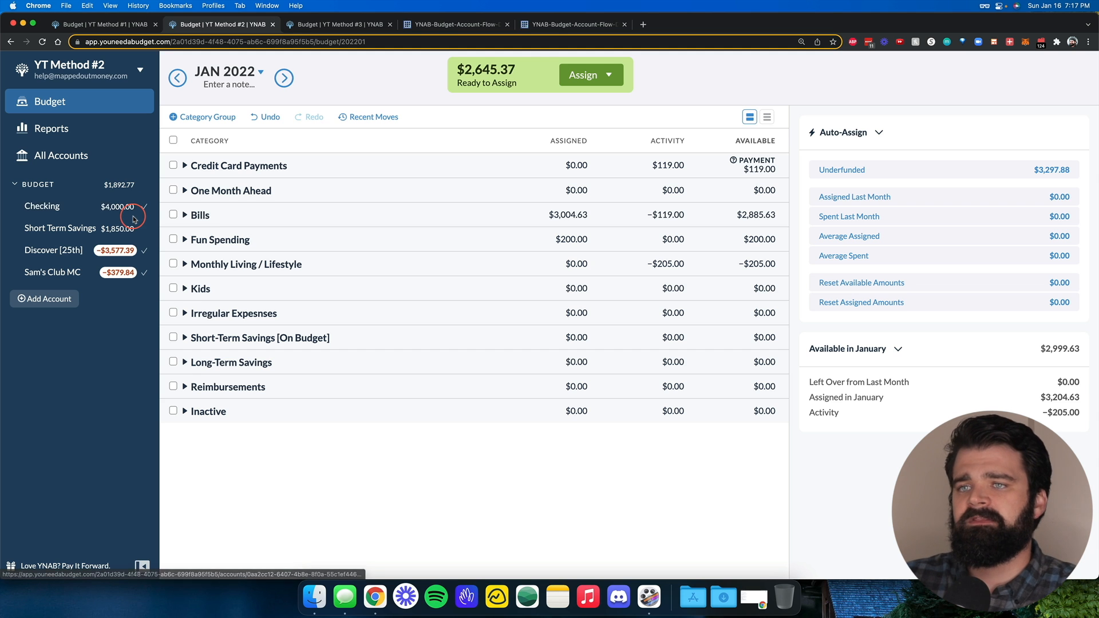
left_click(112, 24)
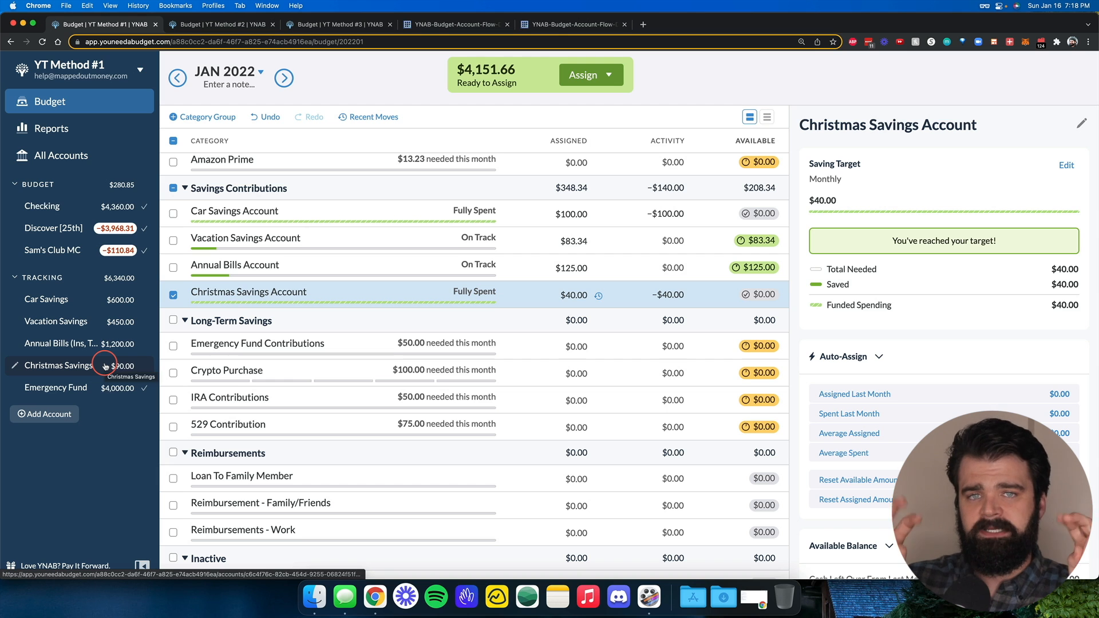
left_click(242, 24)
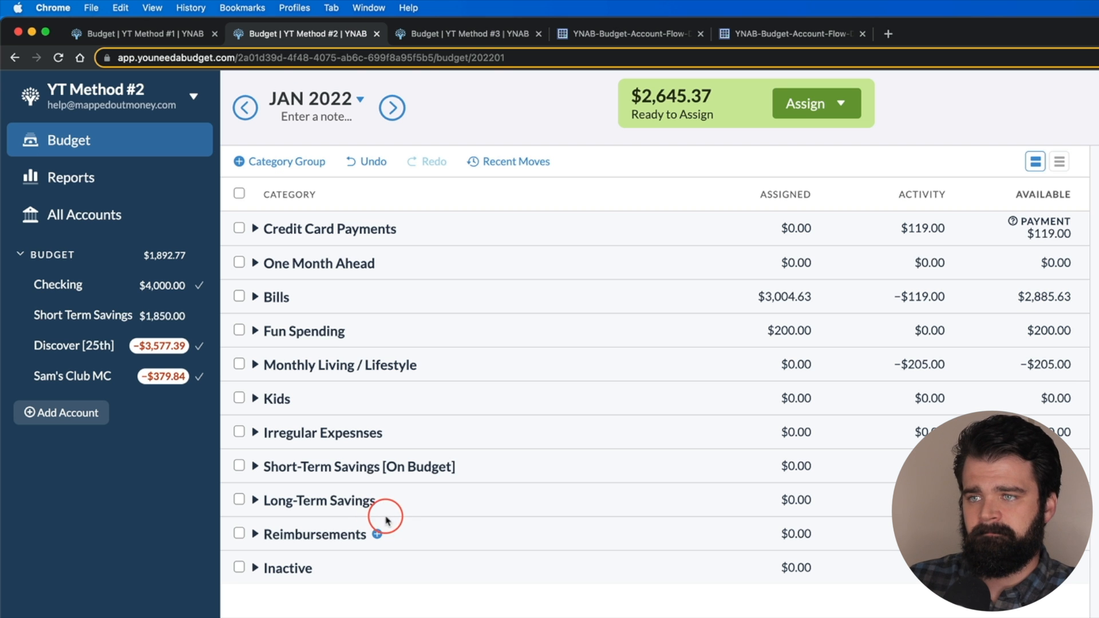
Step: View the Short Term Savings account's settings without editing them and expand the Short-Term Savings [On Budget] category group
left_click(57, 323)
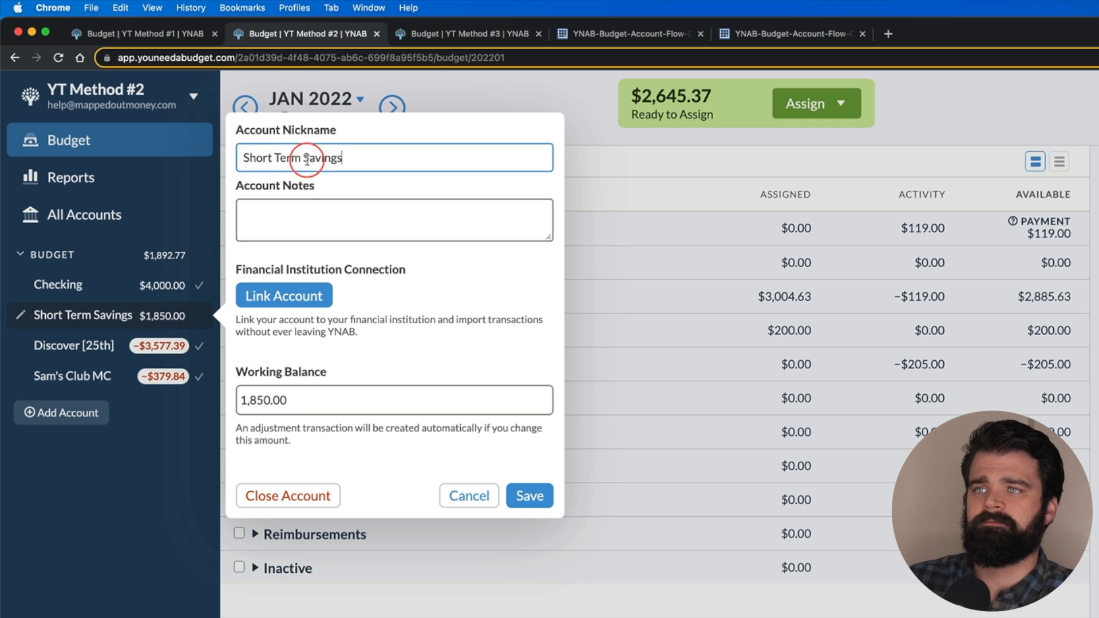
key("Escape")
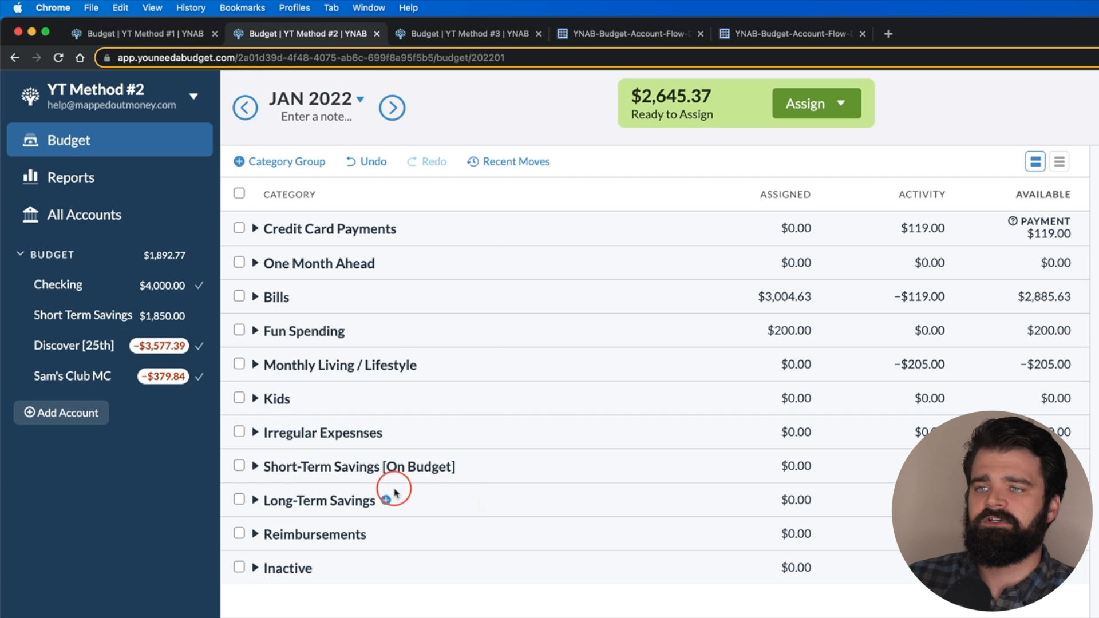
left_click(255, 467)
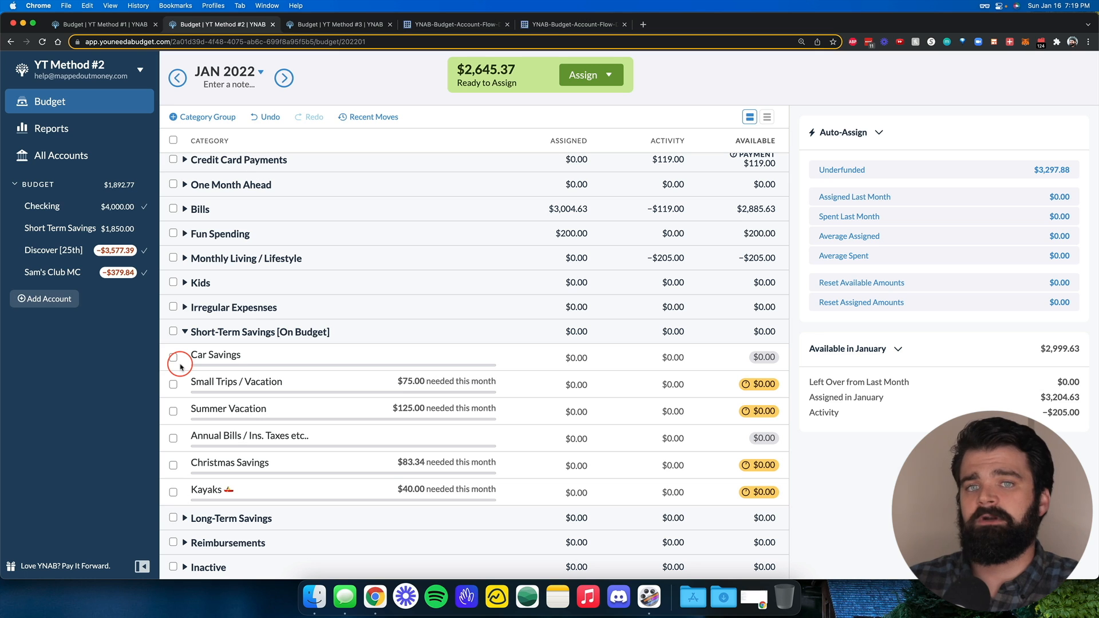
Step: Add an unlinked Savings account nicknamed Emergency Fund with a current balance of 4000
left_click(57, 298)
left_click(478, 271)
left_click(511, 219)
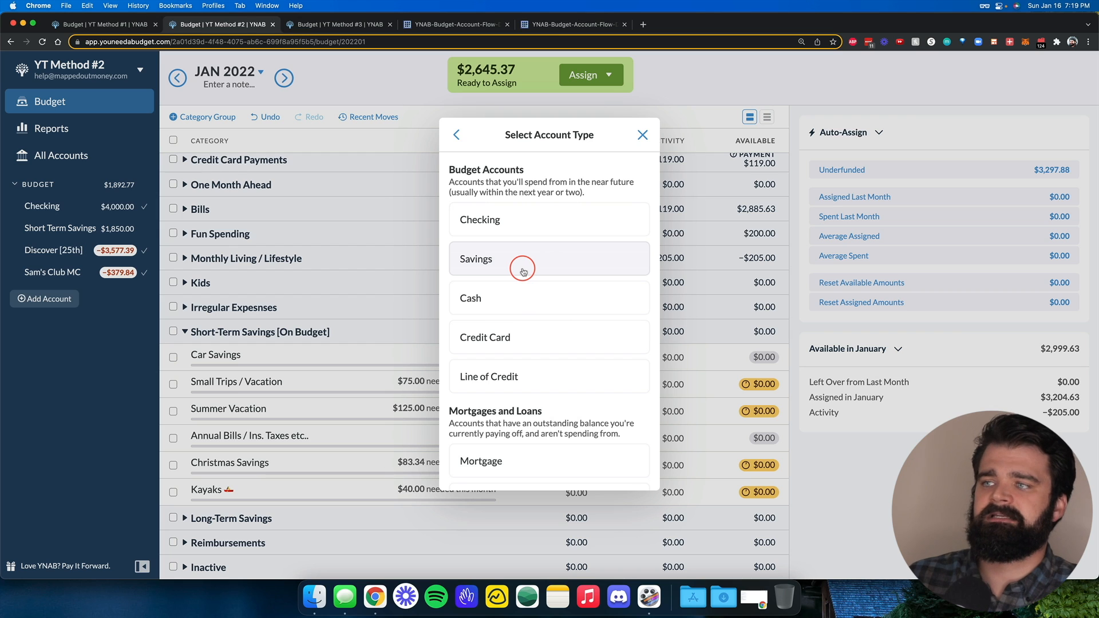
left_click(551, 261)
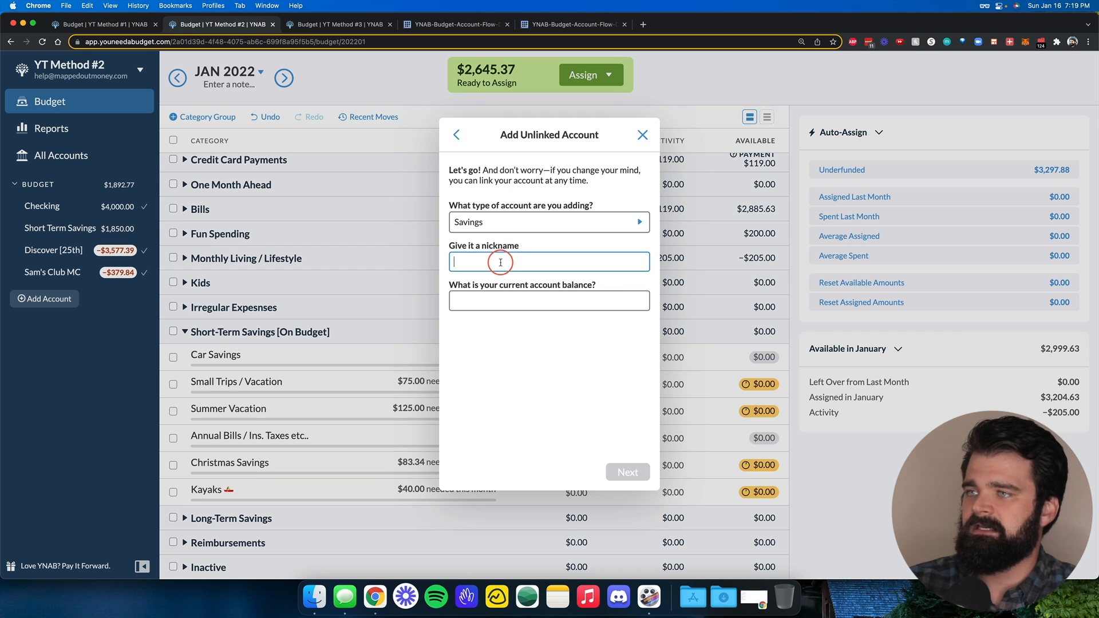
type("Emergency Fudn")
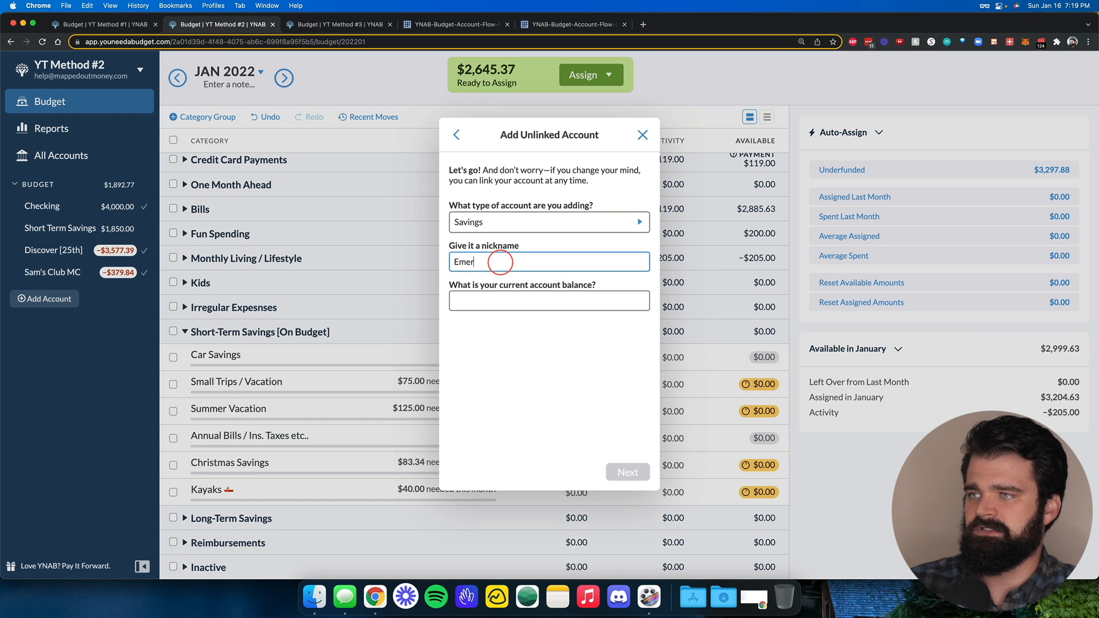
key("BackSpace")
key("BackSpace")
type("ncy Fun")
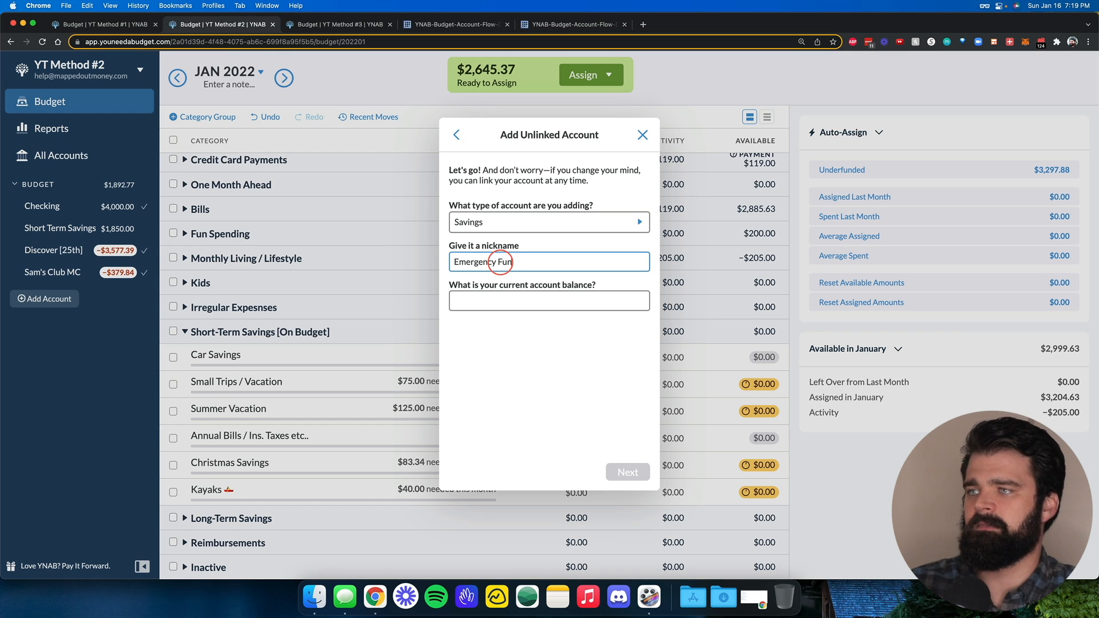
type("4000")
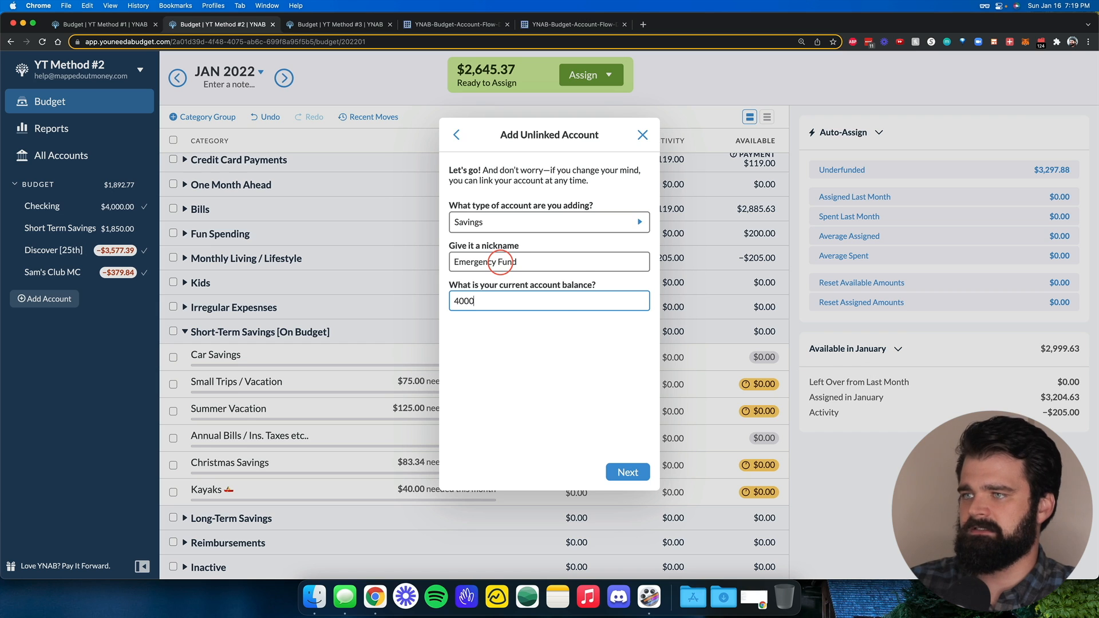
key("Return")
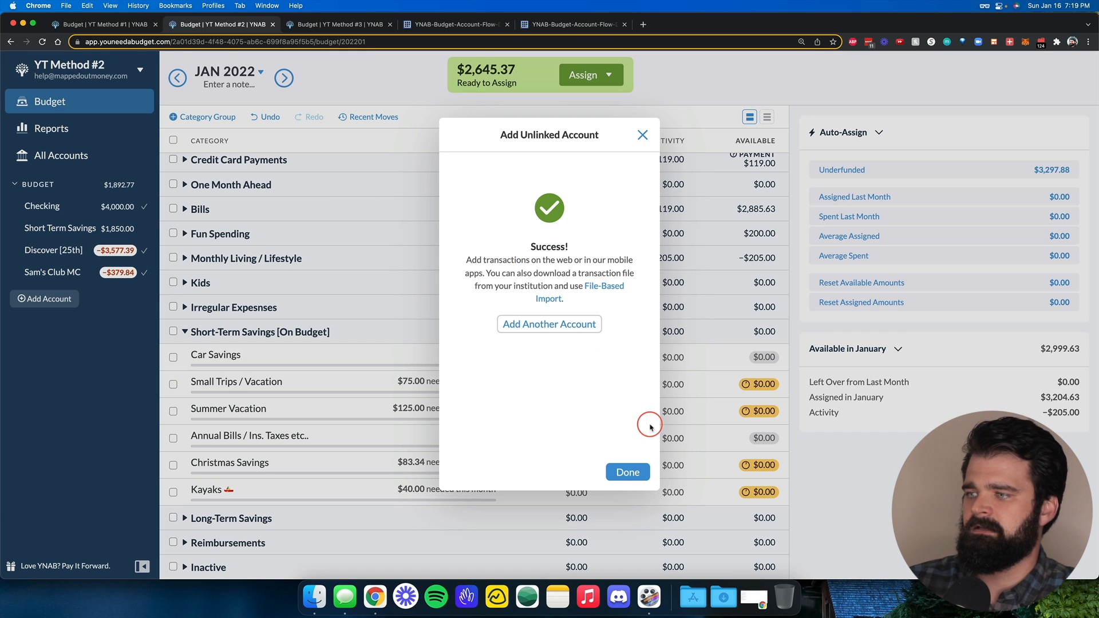
left_click(629, 470)
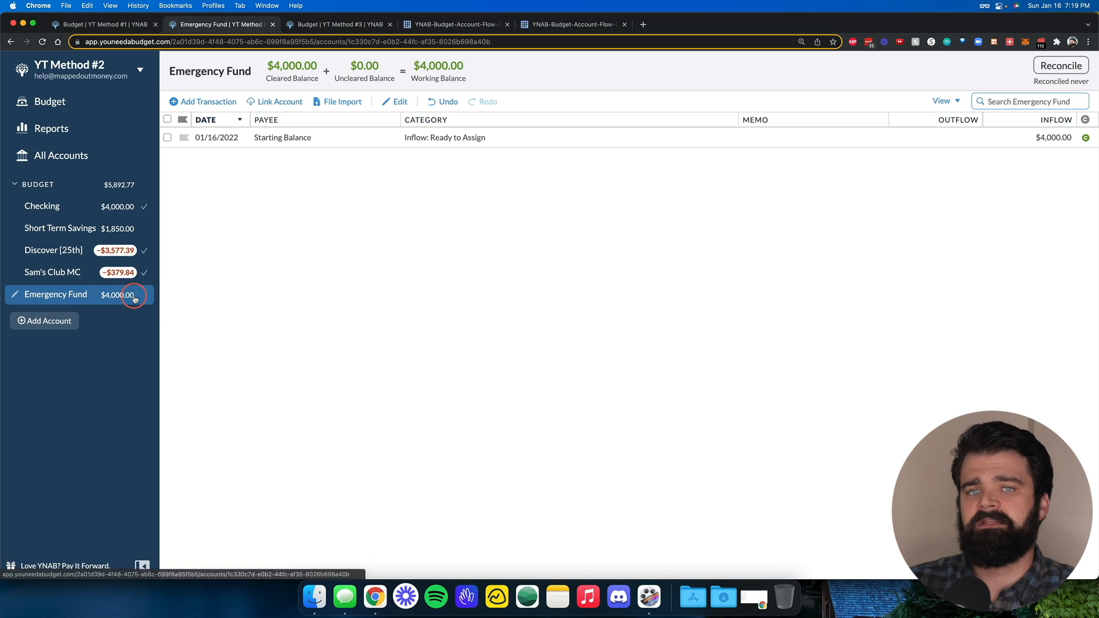
Step: Create an Emergency Fund category group in the Method #2 budget and add an Emergency Fund category to it
left_click(104, 110)
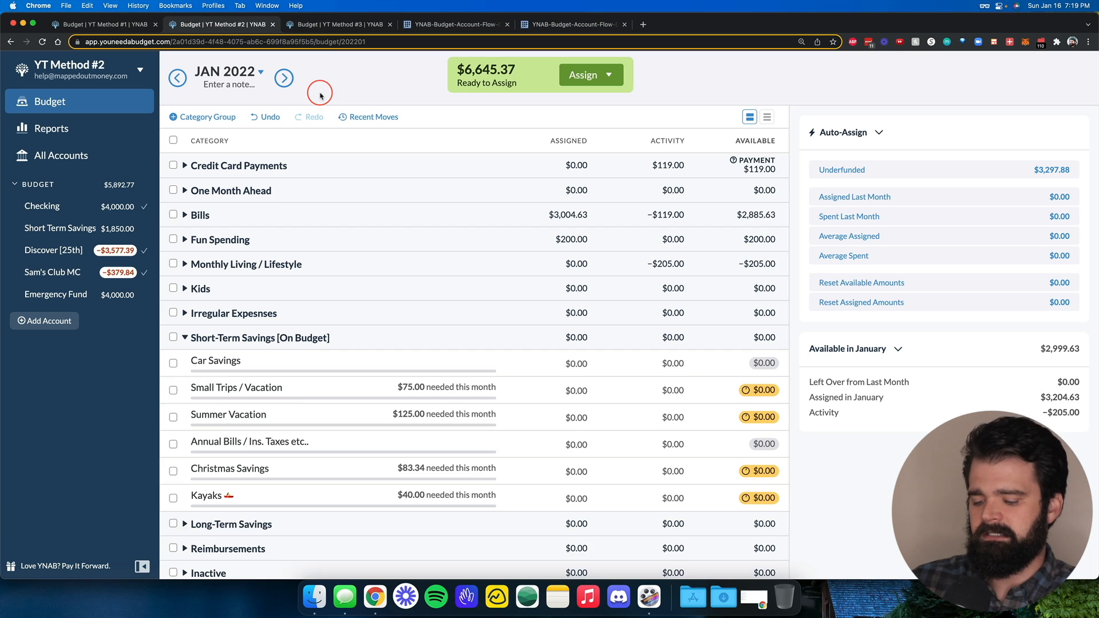
left_click(216, 122)
type("Emergency Fund")
key("Return")
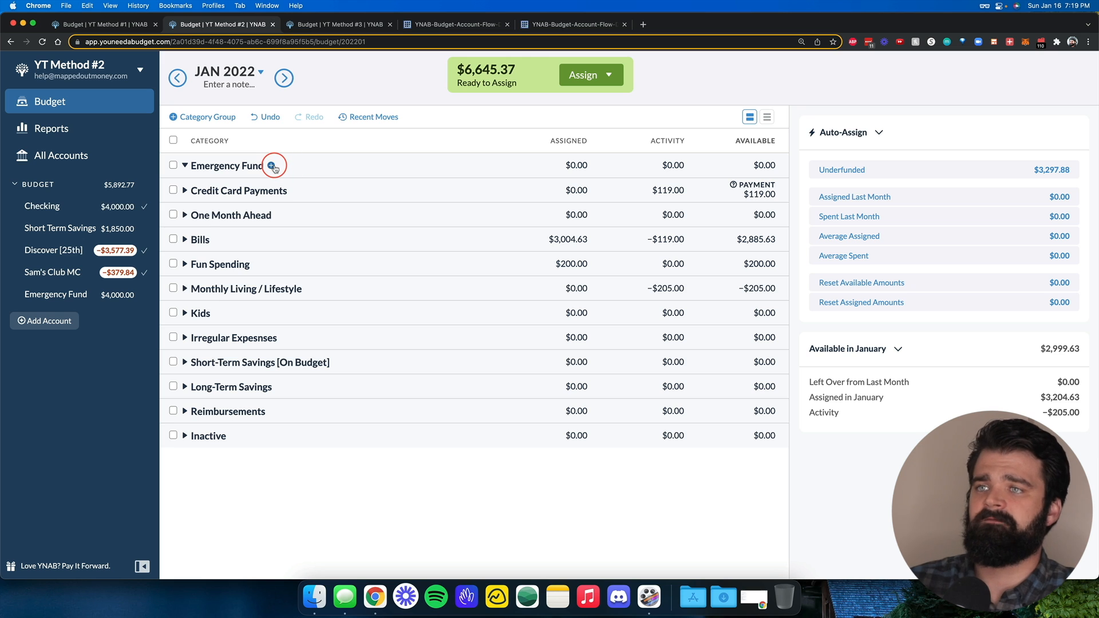
left_click(272, 167)
type("Emergency Fund")
key("Return")
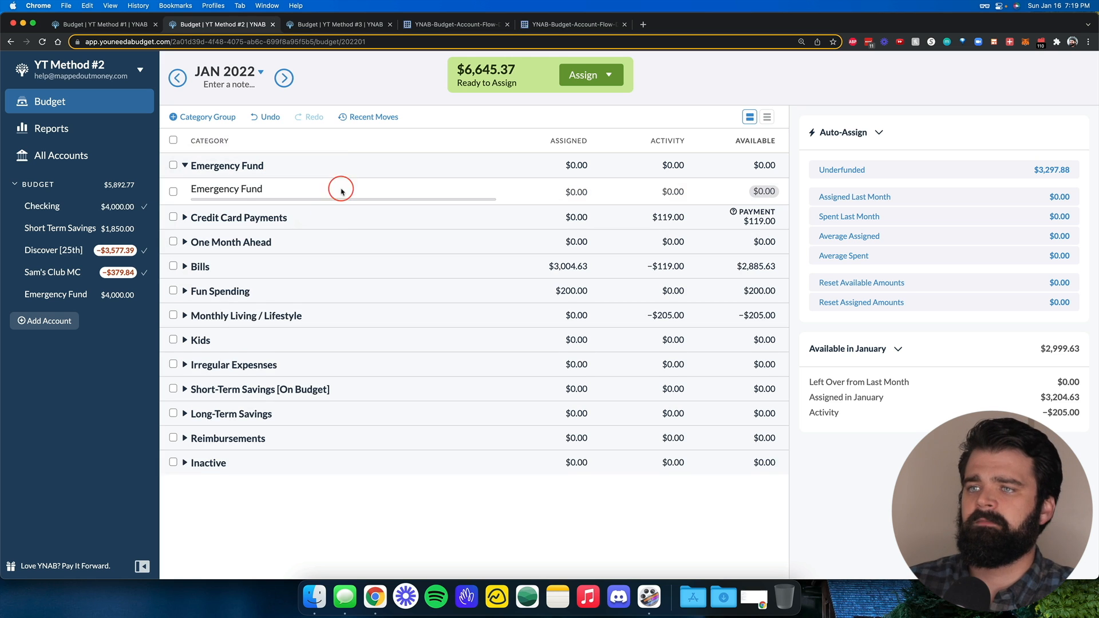
Step: Move the Emergency Fund category group below Short-Term Savings [On Budget] and the Emergency Fund account below Short Term Savings
left_click_drag(342, 173, 373, 392)
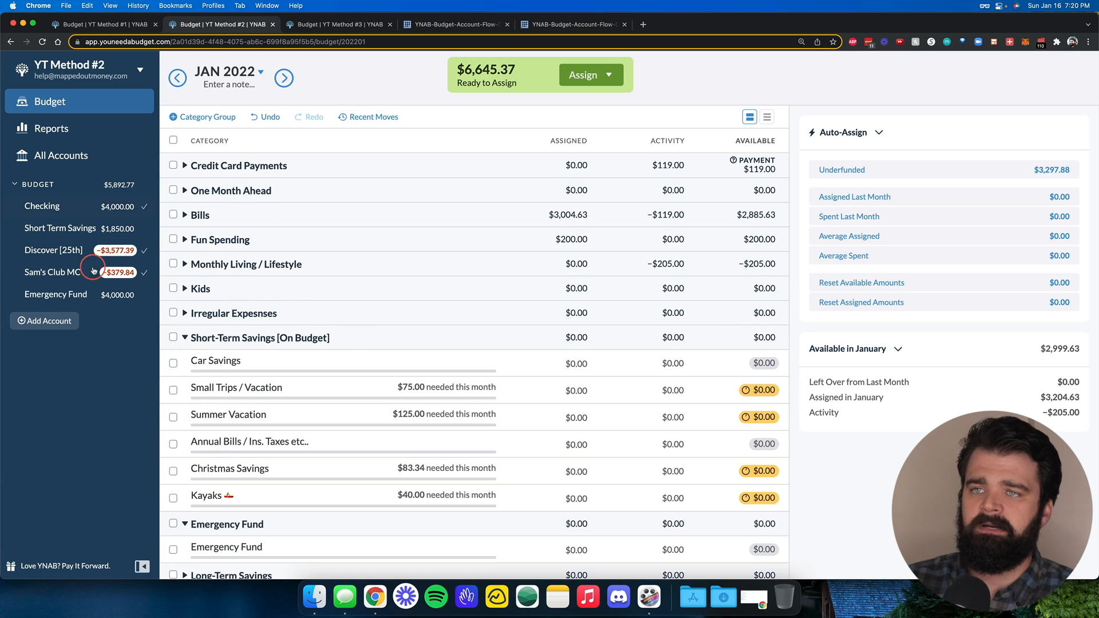
scroll(527, 309, "down", 2)
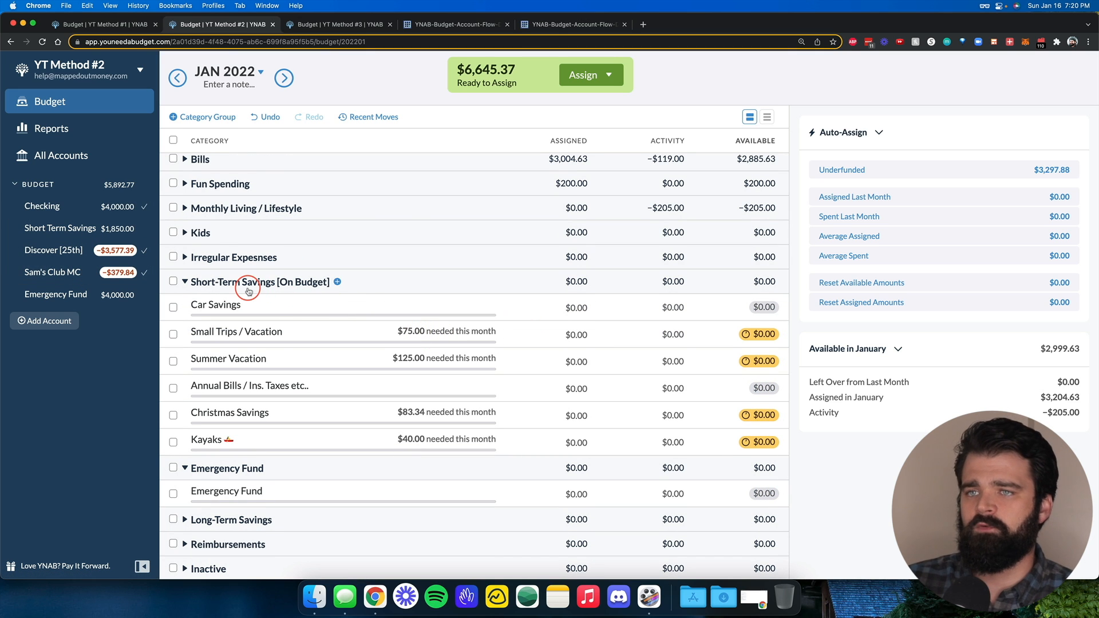
left_click_drag(117, 295, 143, 263)
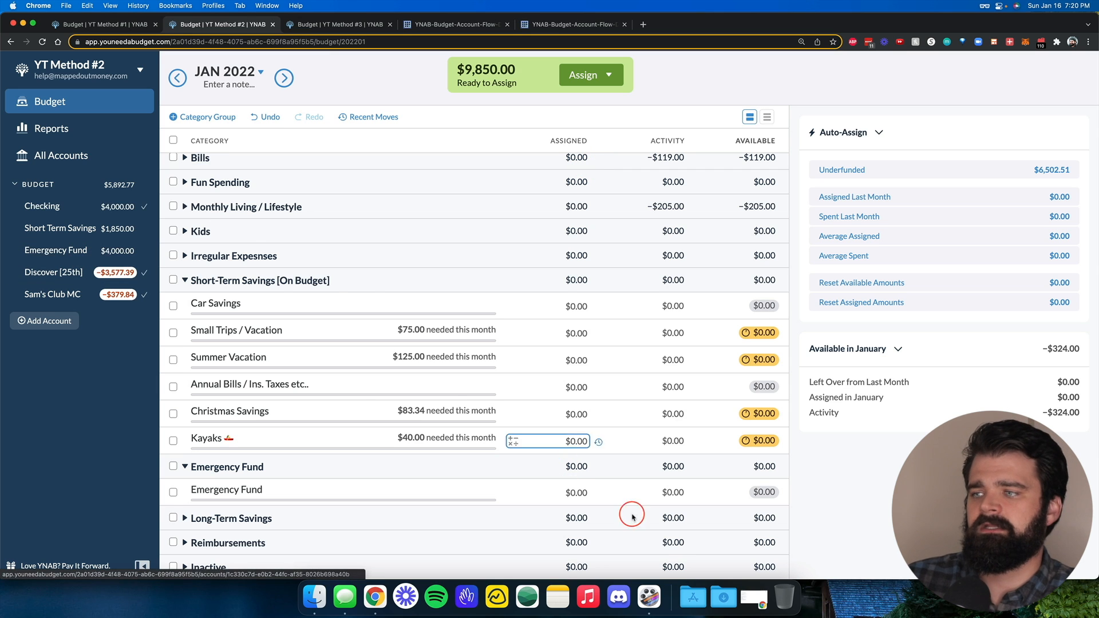
Step: Assign 4000 to the Emergency Fund category and clear the selection
left_click(568, 493)
type("4000")
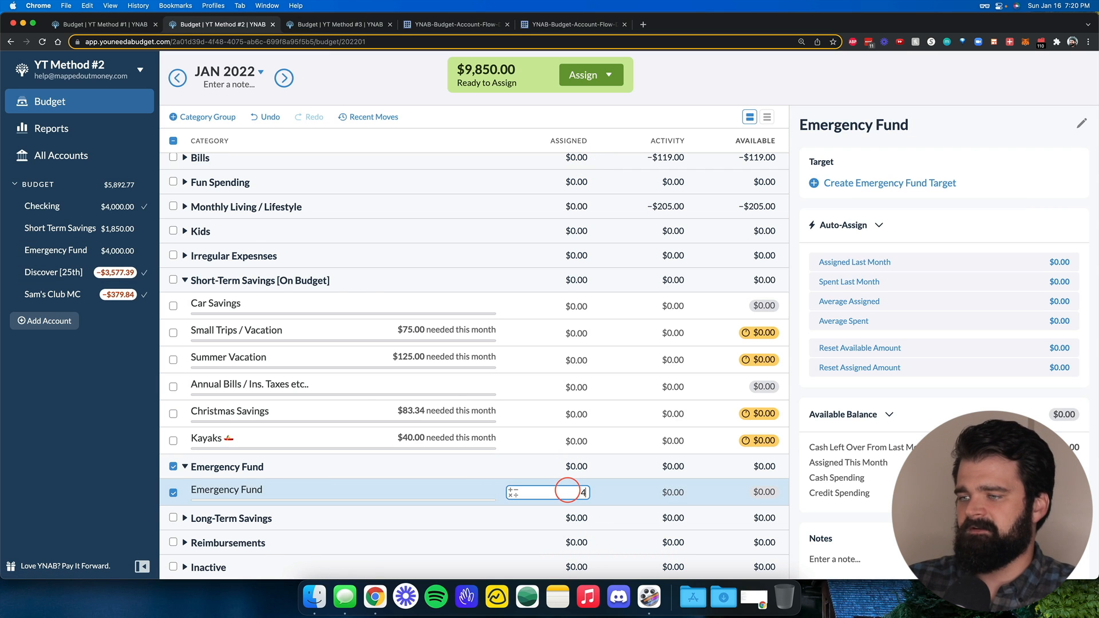
key("Return")
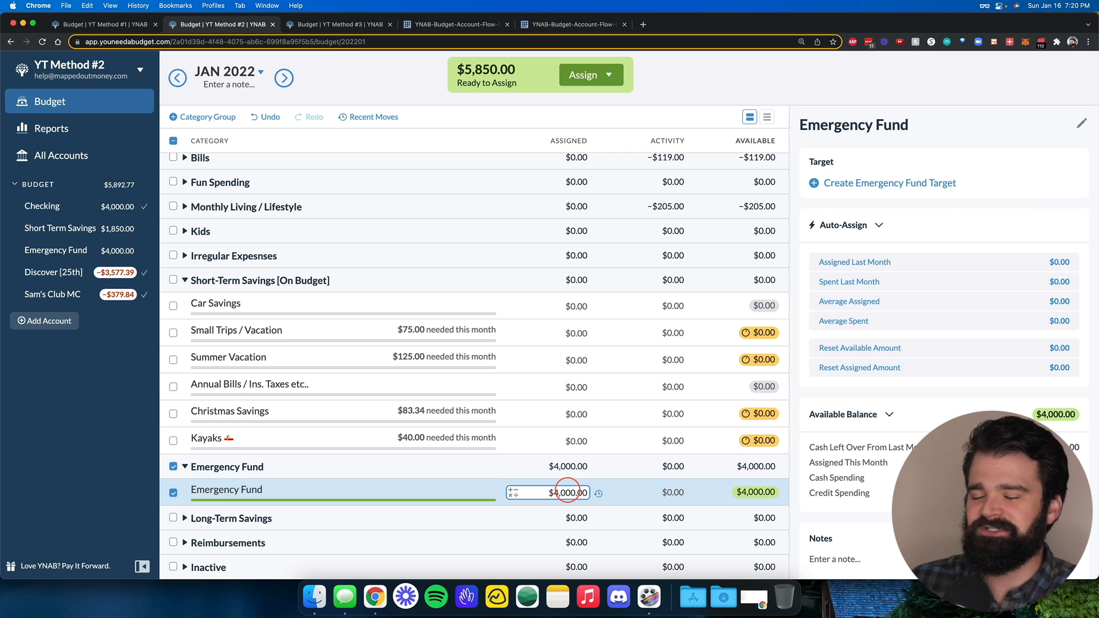
left_click(173, 466)
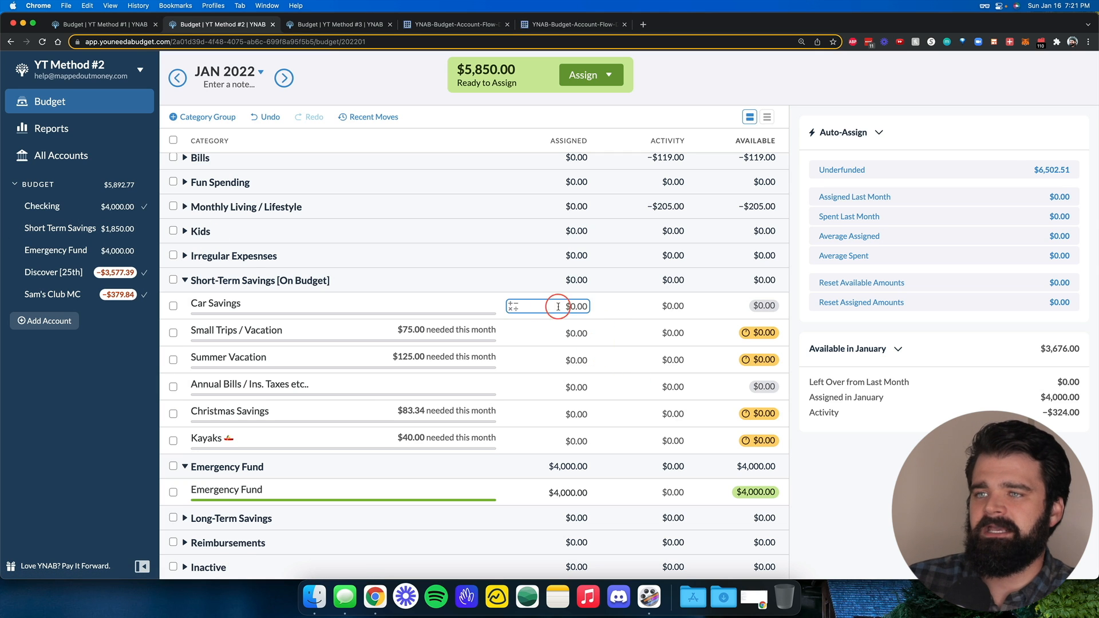
Step: Select the Short-Term Savings categories from Car Savings through Kayaks to review them together
left_click(617, 305)
left_click(616, 446, "shift")
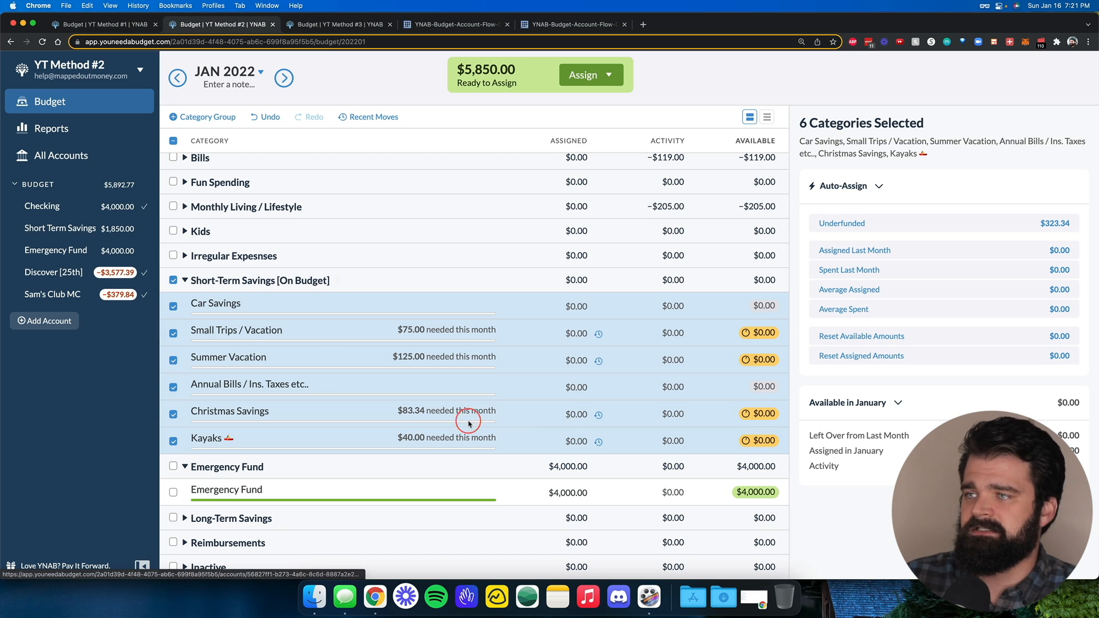
left_click(518, 344)
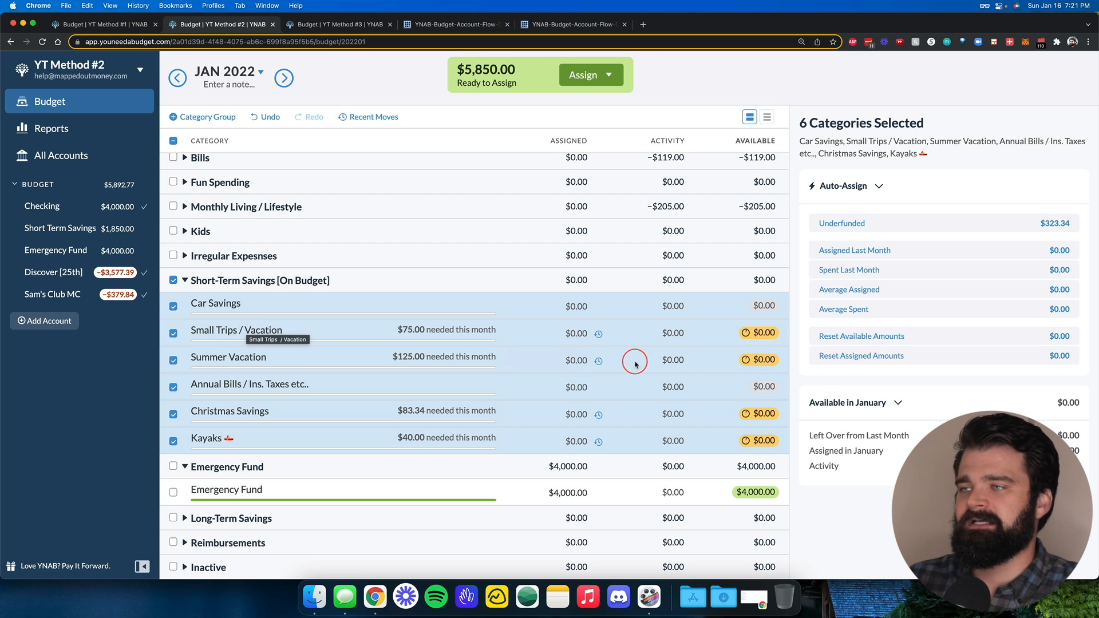
Step: Assign 250 to Car Savings and 300 to Small Trips / Vacation
left_click(579, 308)
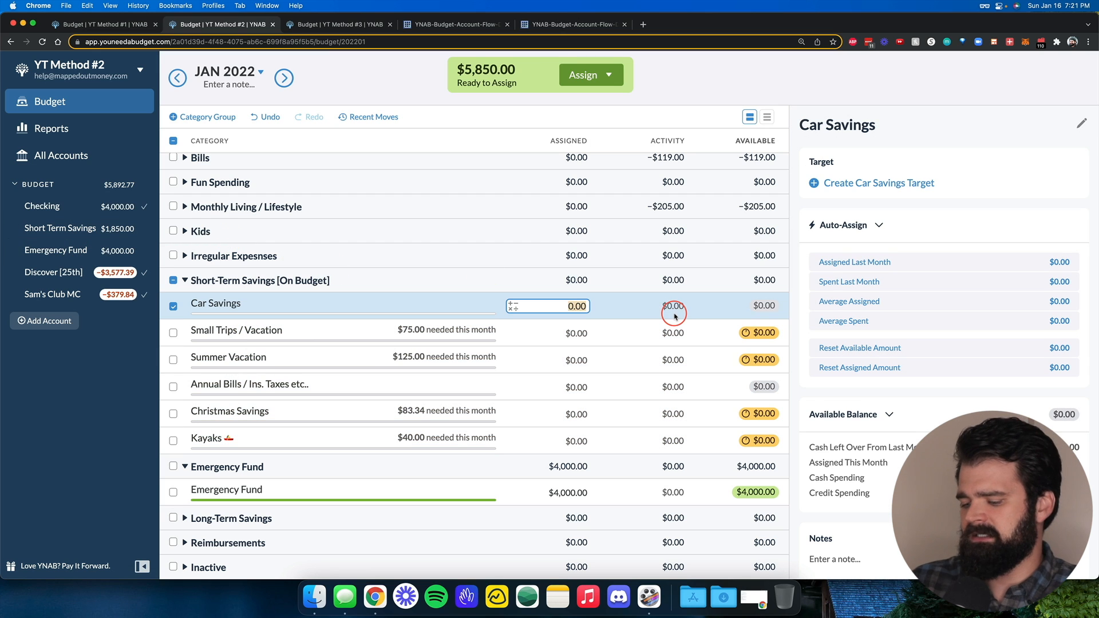
type("250")
key("Return")
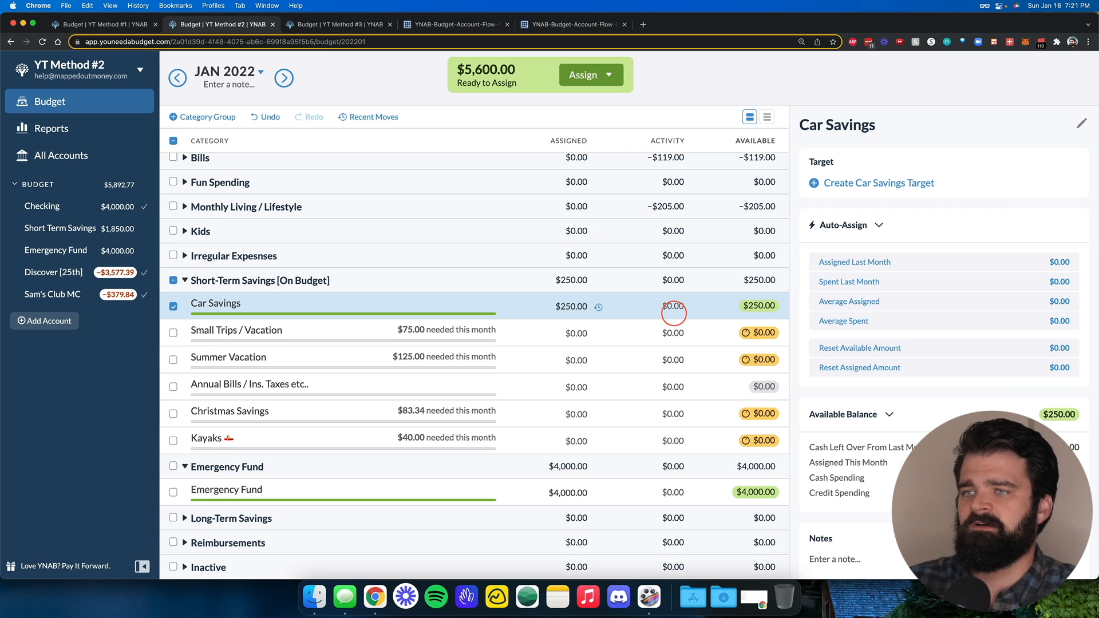
key("Down")
type("300")
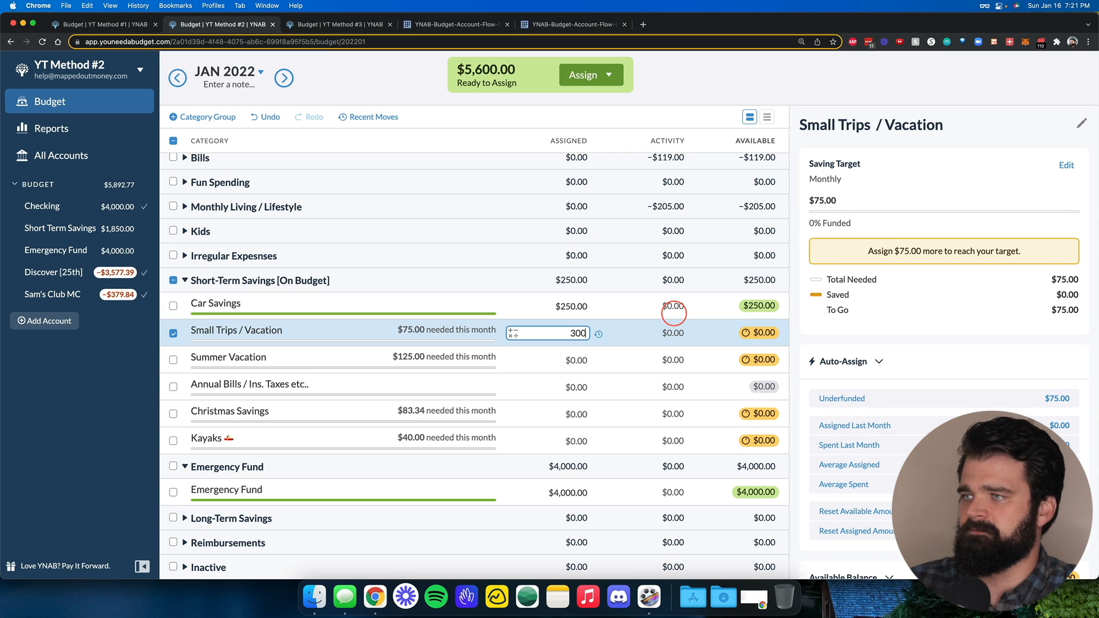
key("Return")
Step: Assign 150 to Summer Vacation and 550 to Annual Bills / Ins. Taxes etc
key("Down")
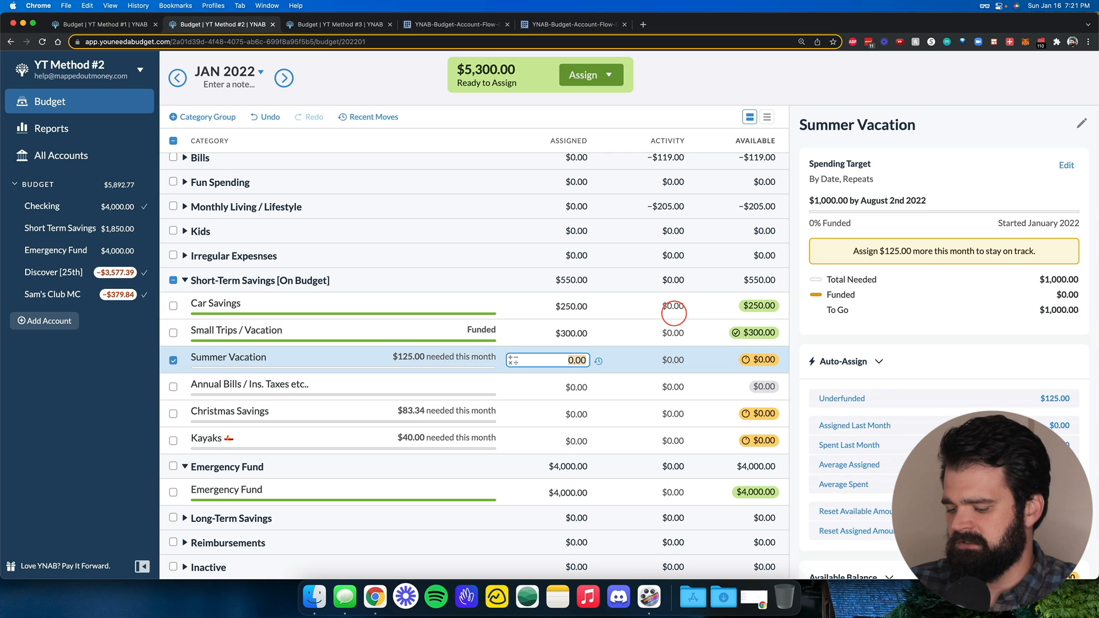
type("150")
key("Return")
key("Down")
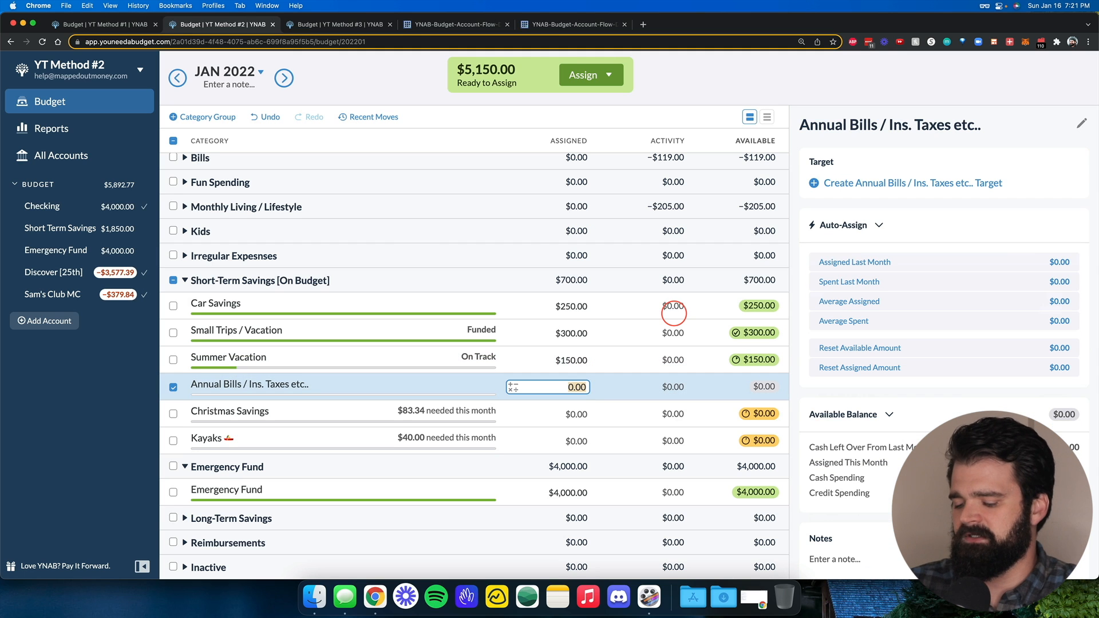
type("550")
key("Return")
Step: Assign 100 to Christmas Savings and 500 to Kayaks, leaving no category selected
key("Down")
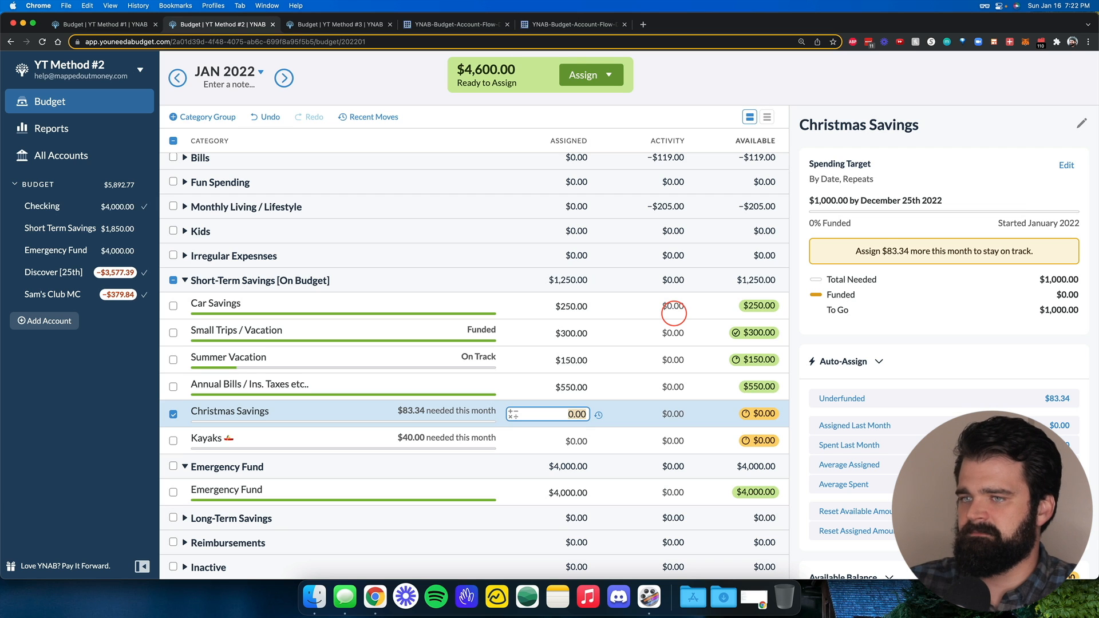
type("100")
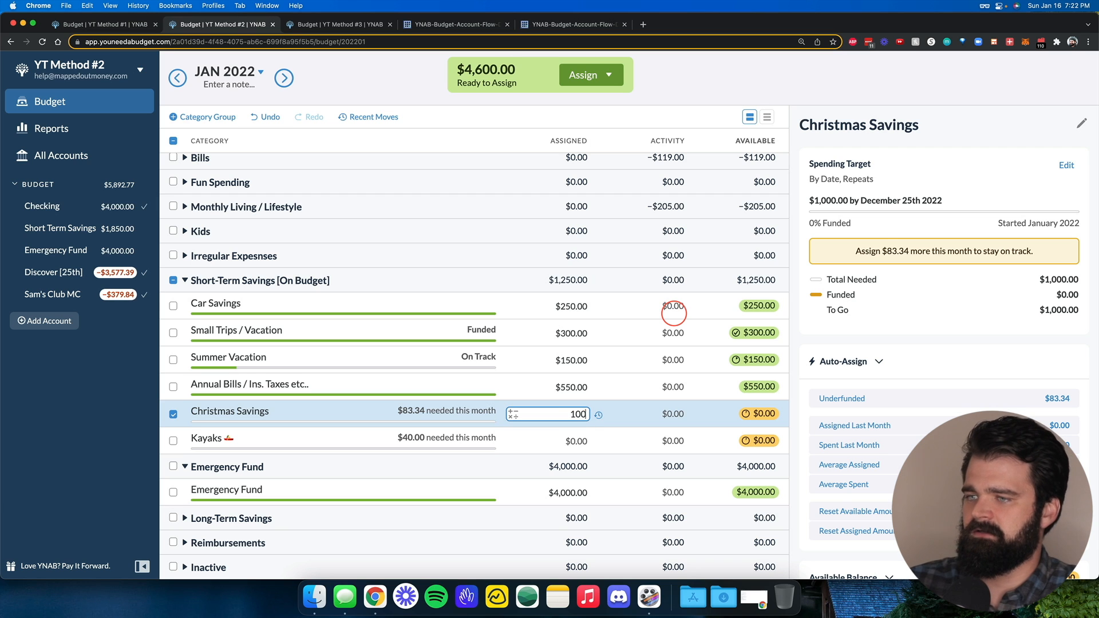
key("Return")
key("Down")
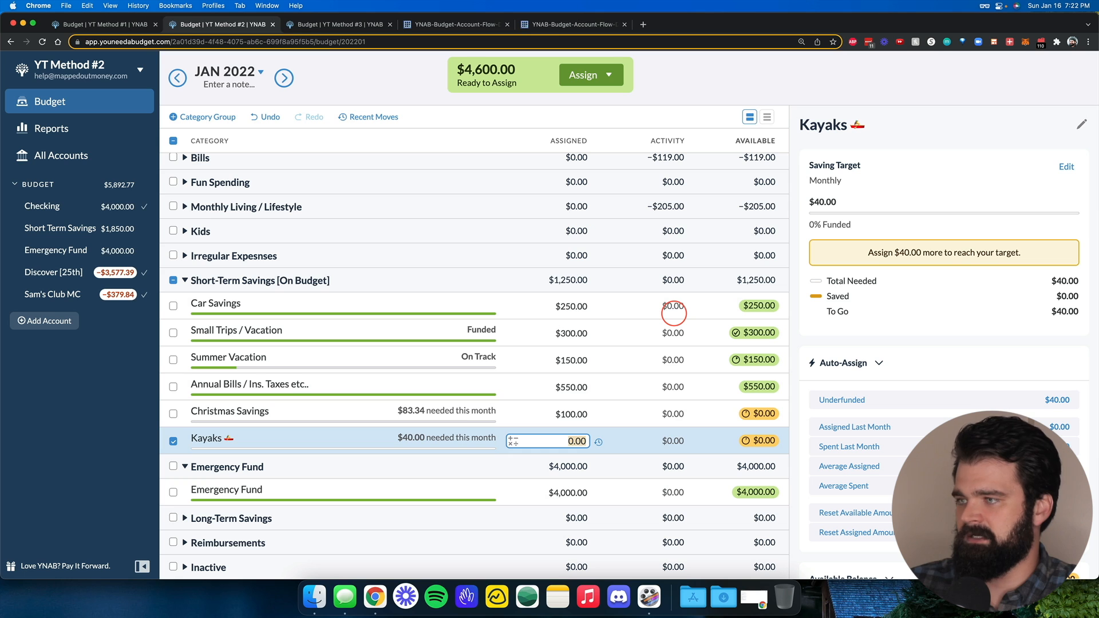
type("500")
key("Return")
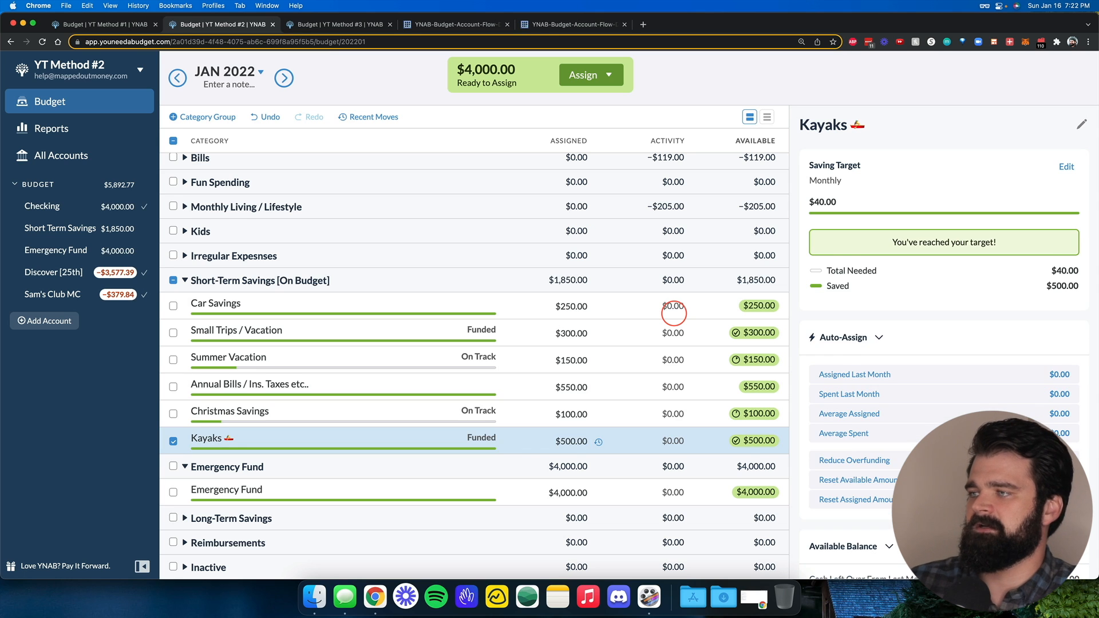
left_click(181, 440)
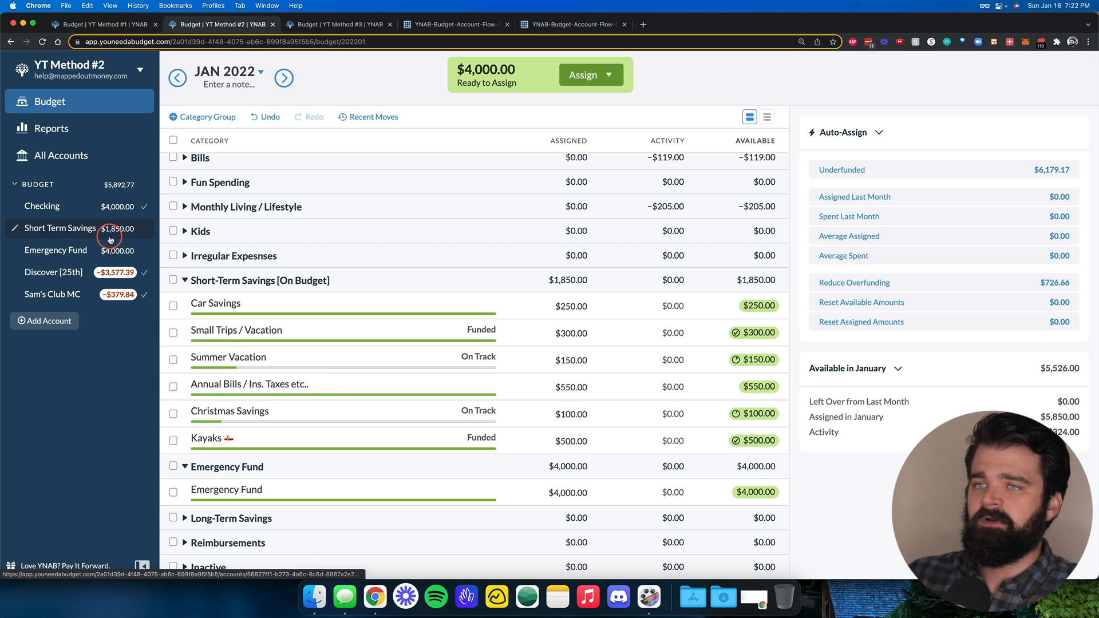
Step: Start a new transaction in the Checking account with Short Term Savings as the transfer payee
left_click(112, 211)
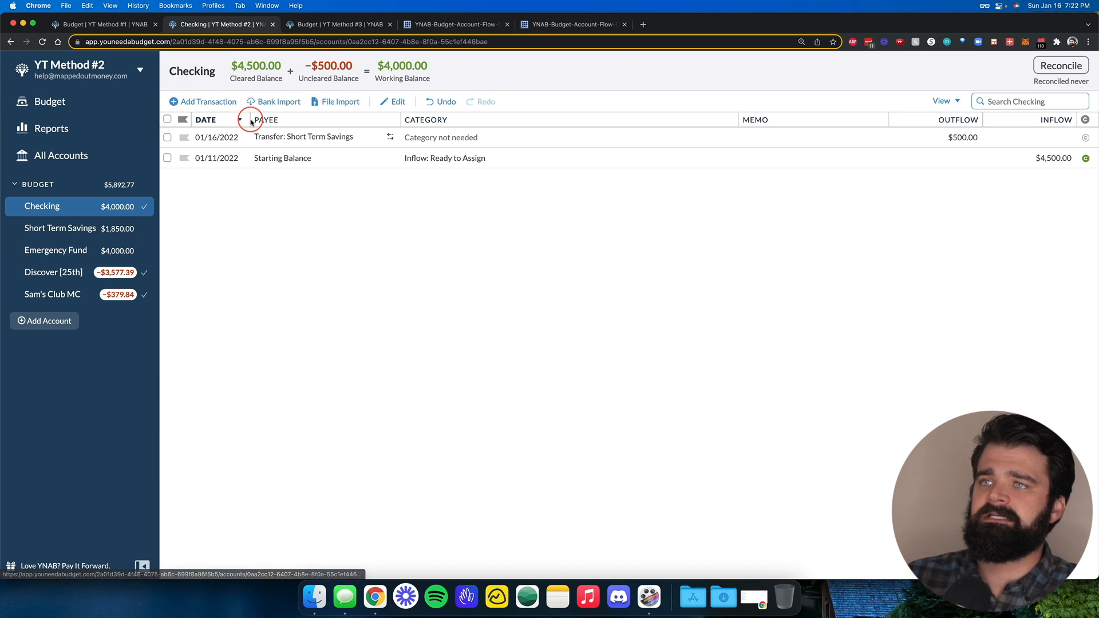
left_click(213, 100)
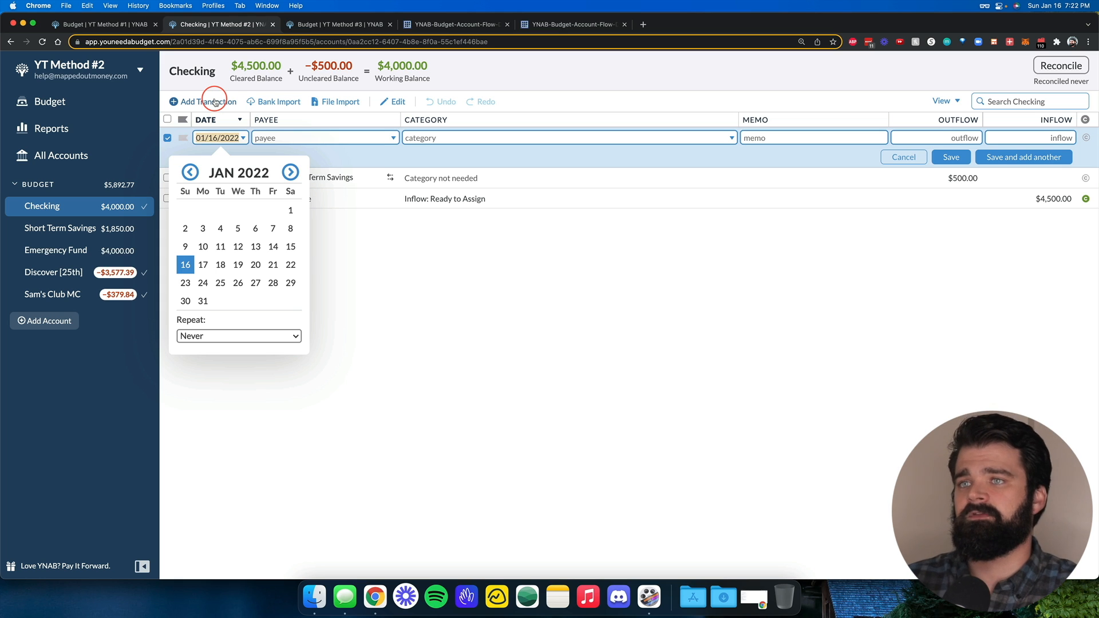
left_click(281, 133)
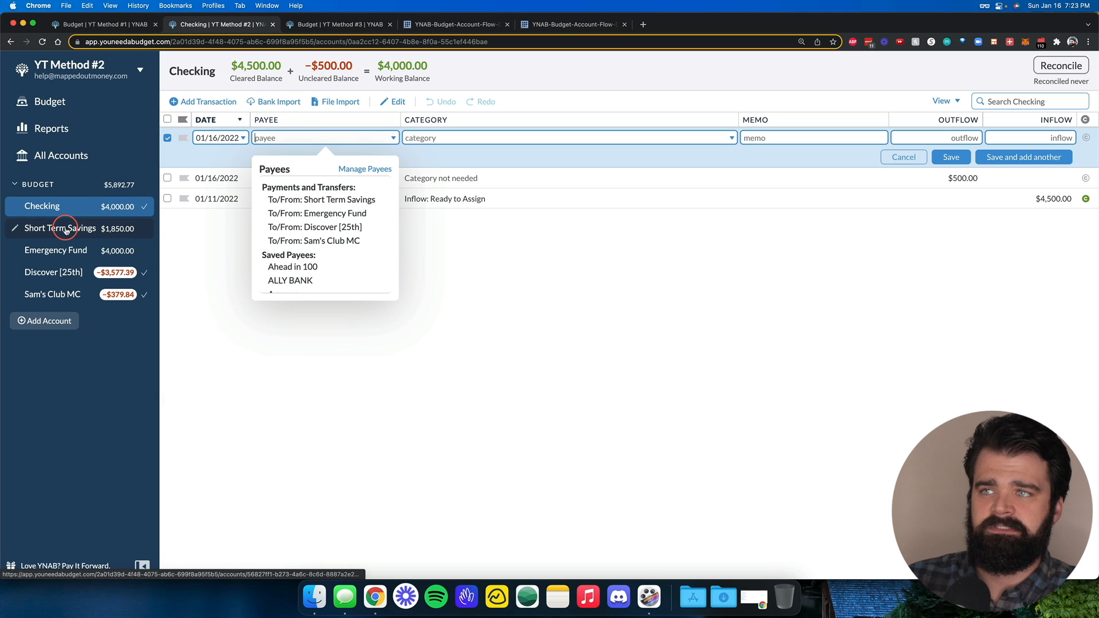
left_click(320, 200)
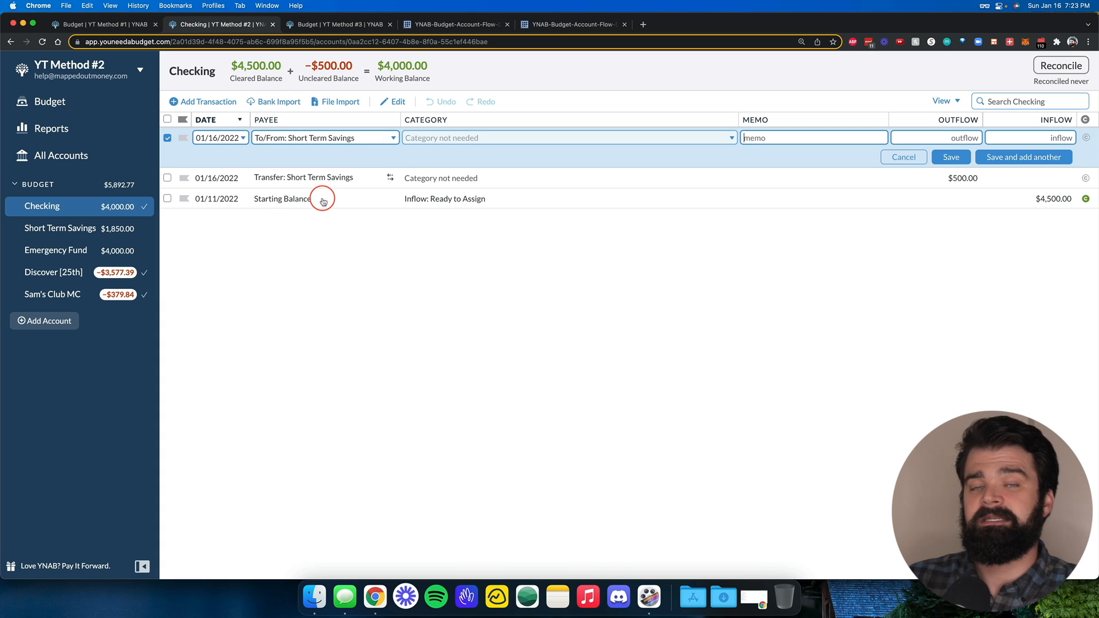
left_click(478, 143)
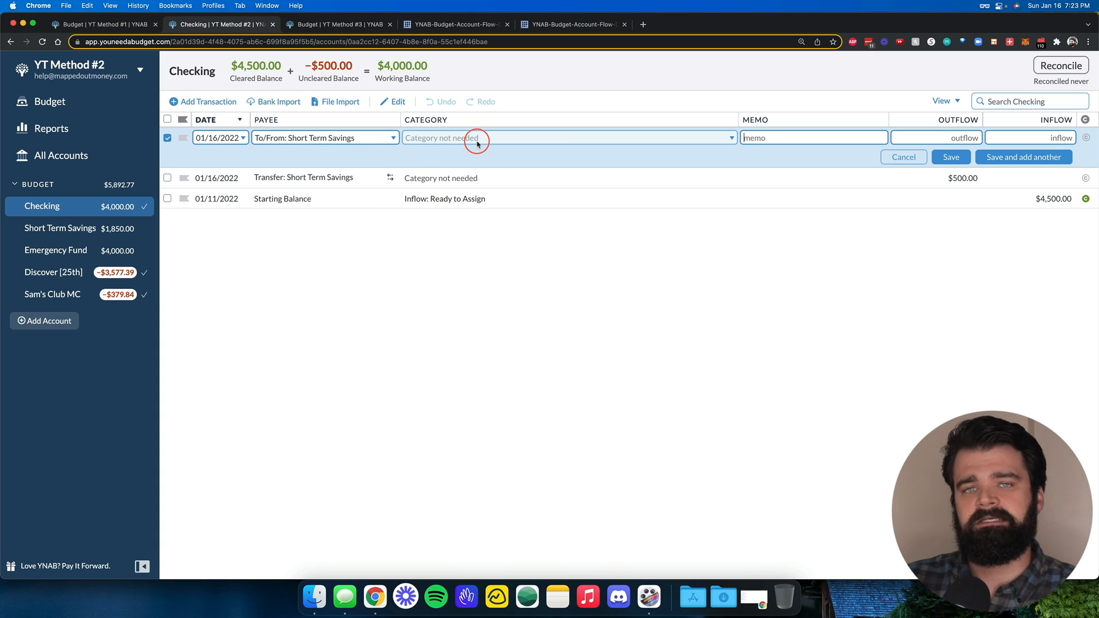
Step: Consult the account flow diagram, and save the Checking transfer to Short Term Savings with an outflow of 100
left_click(475, 25)
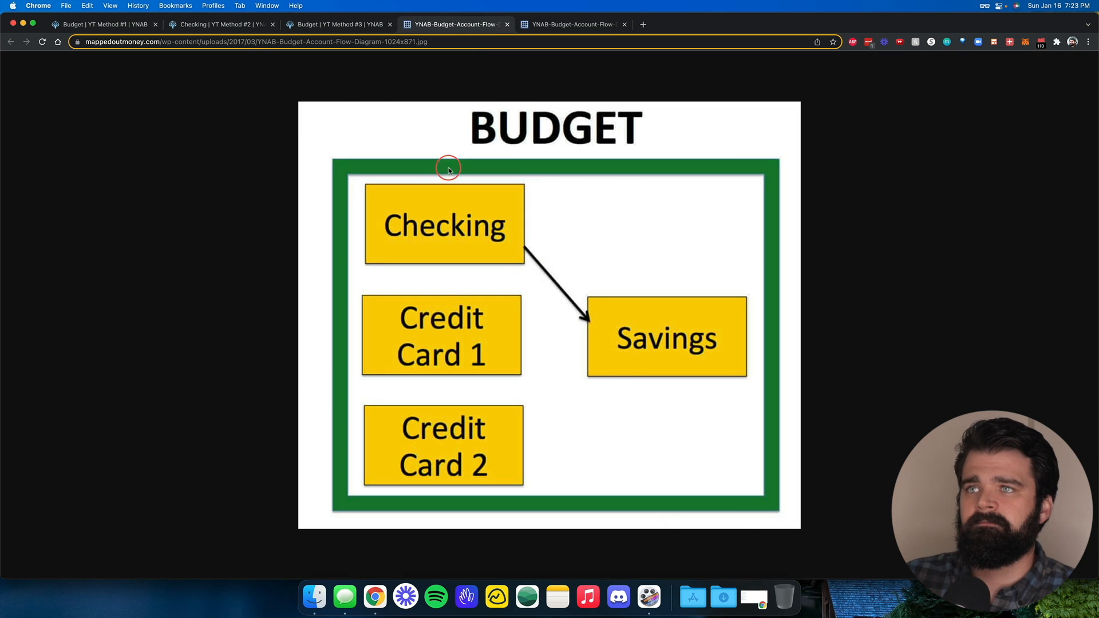
left_click(221, 24)
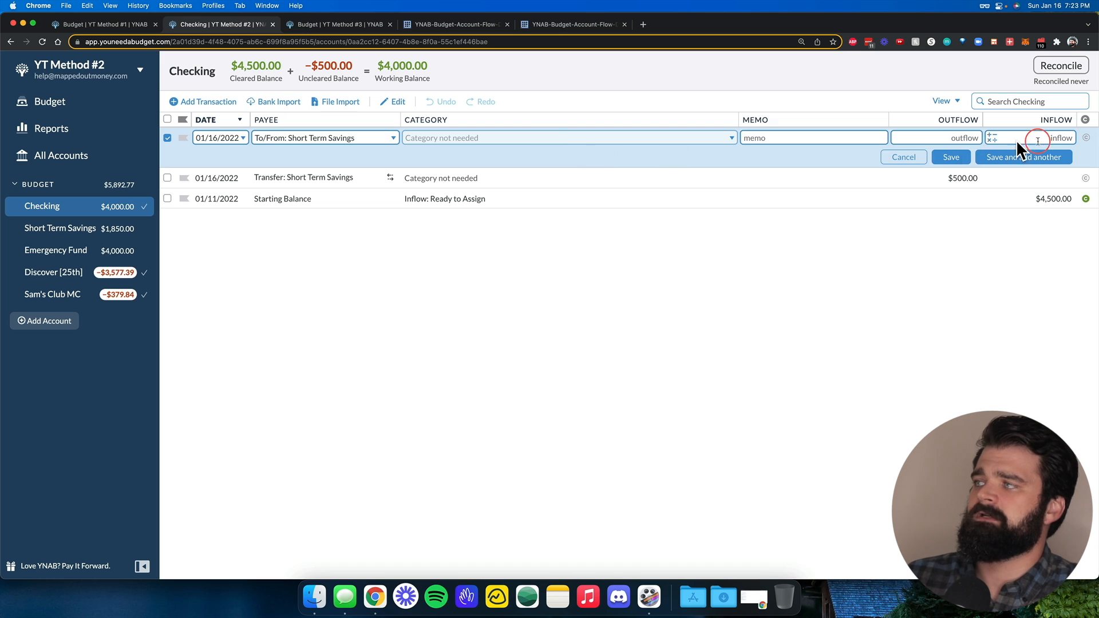
left_click(936, 137)
type("100")
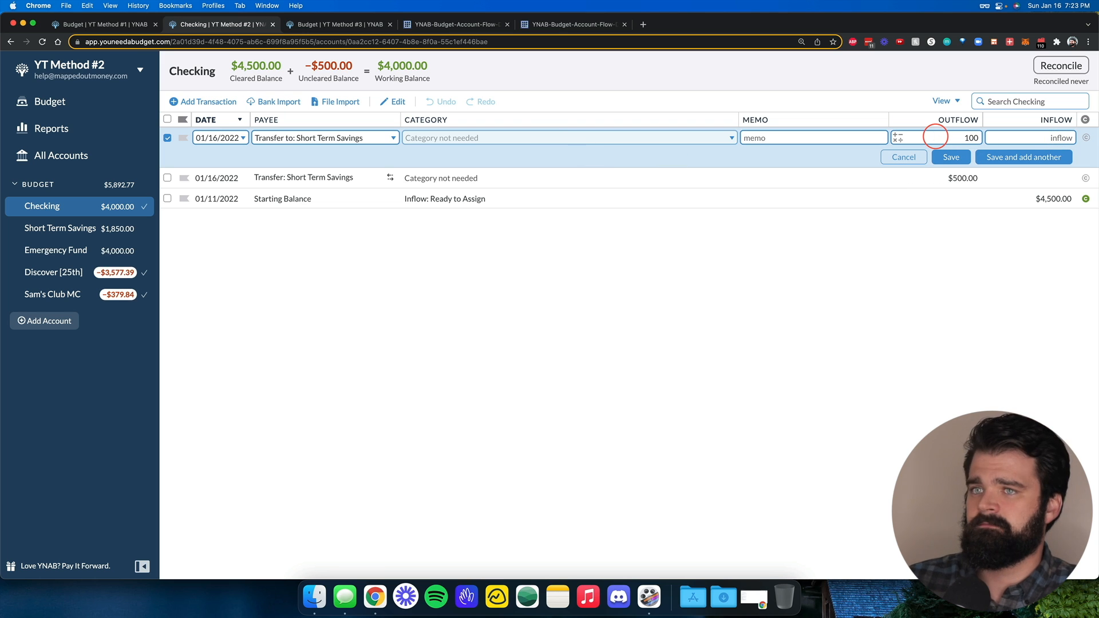
left_click(951, 157)
Step: Return to the budget and assign 100 from Ready to Assign to Car Savings
left_click(108, 103)
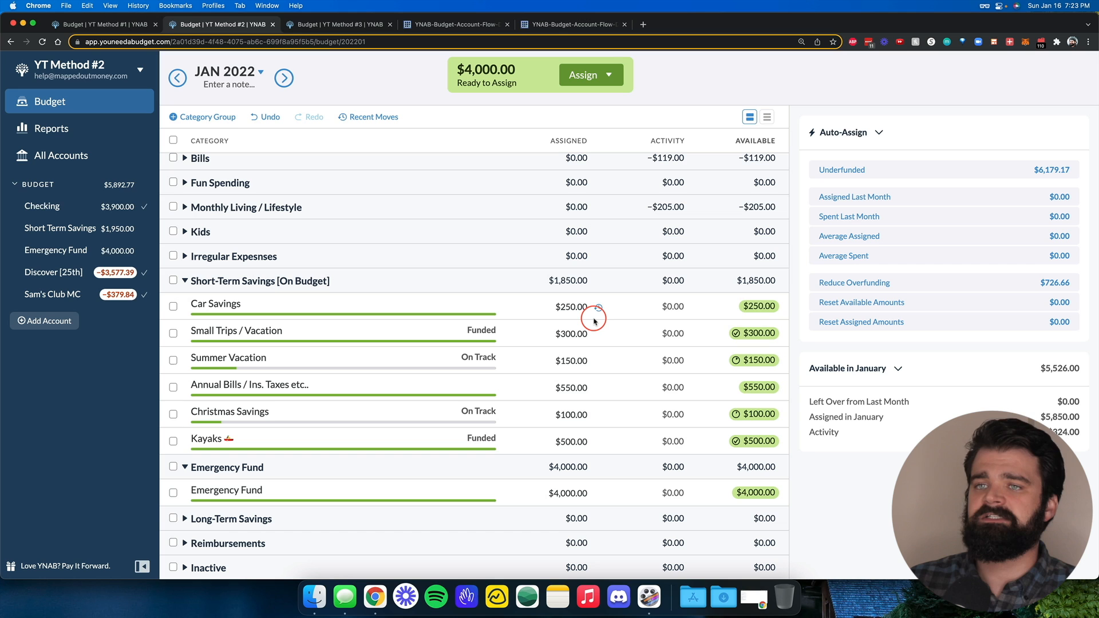
left_click(583, 315)
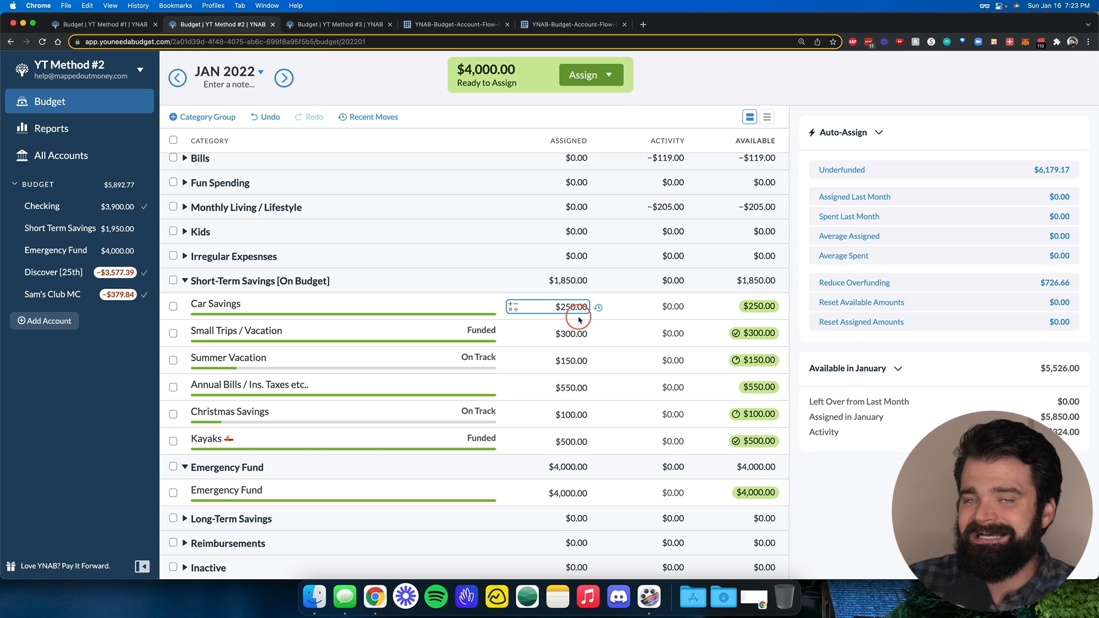
scroll(693, 233, "up", 1)
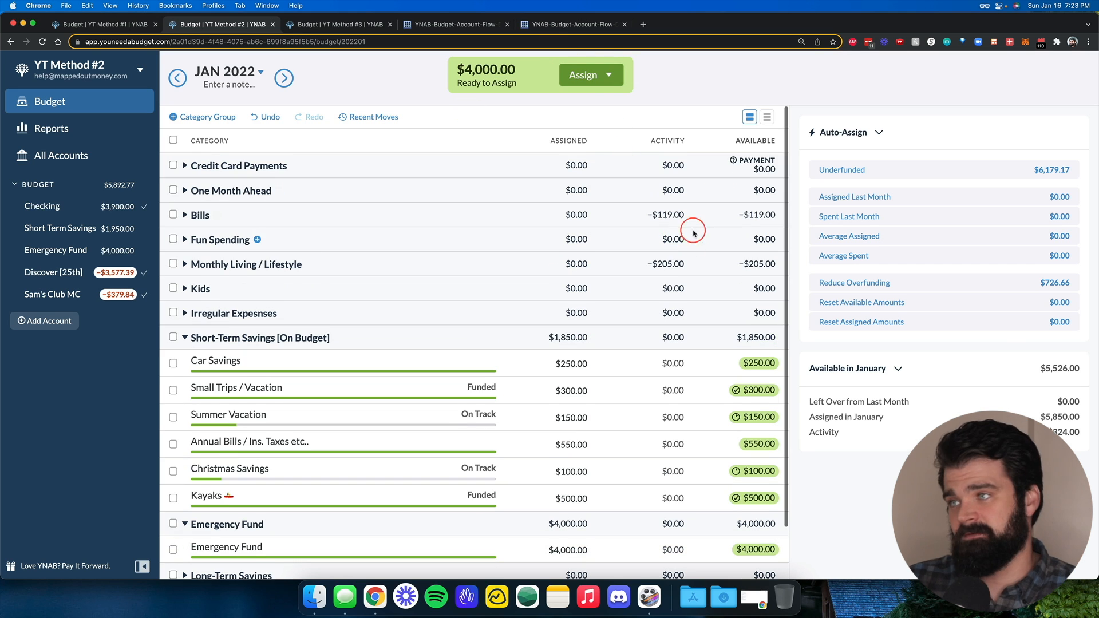
scroll(630, 337, "down", 1)
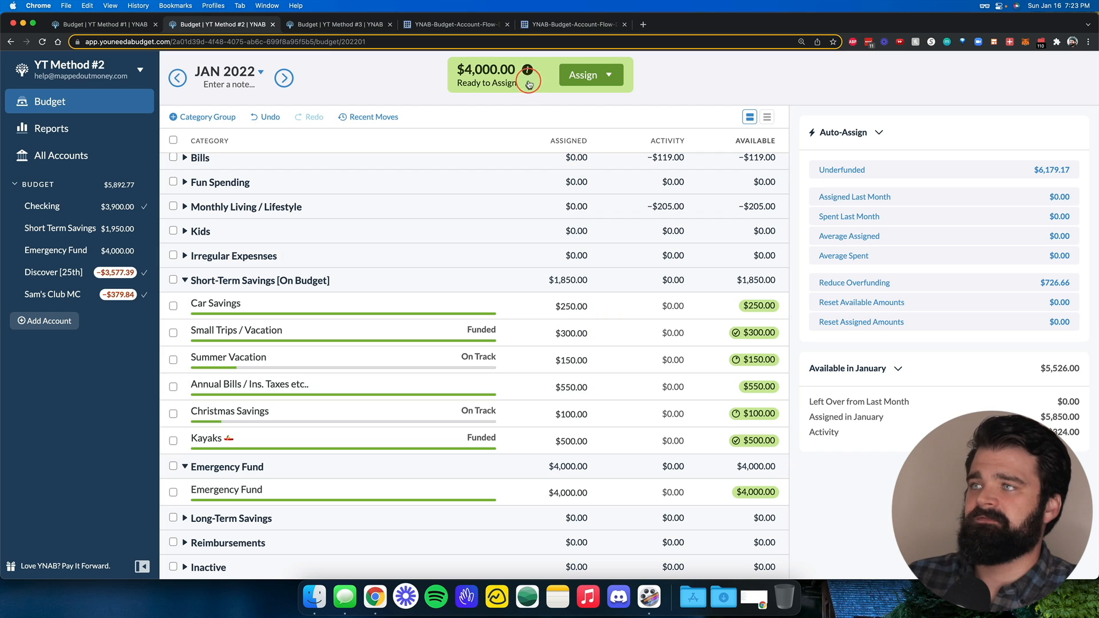
left_click(599, 75)
type("100")
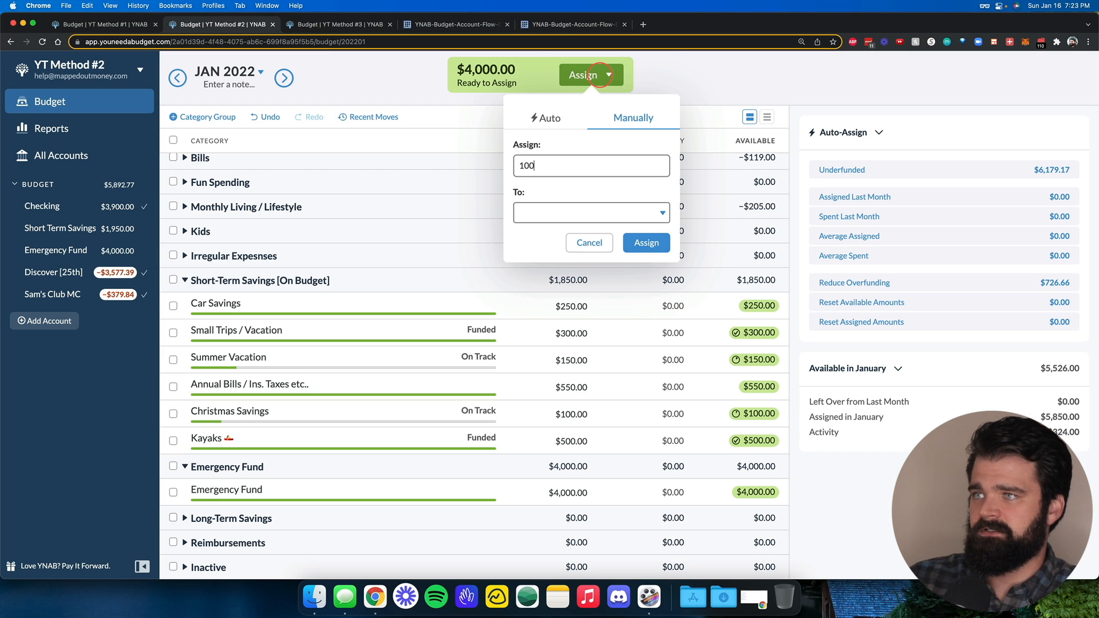
key("Tab")
type("car sa")
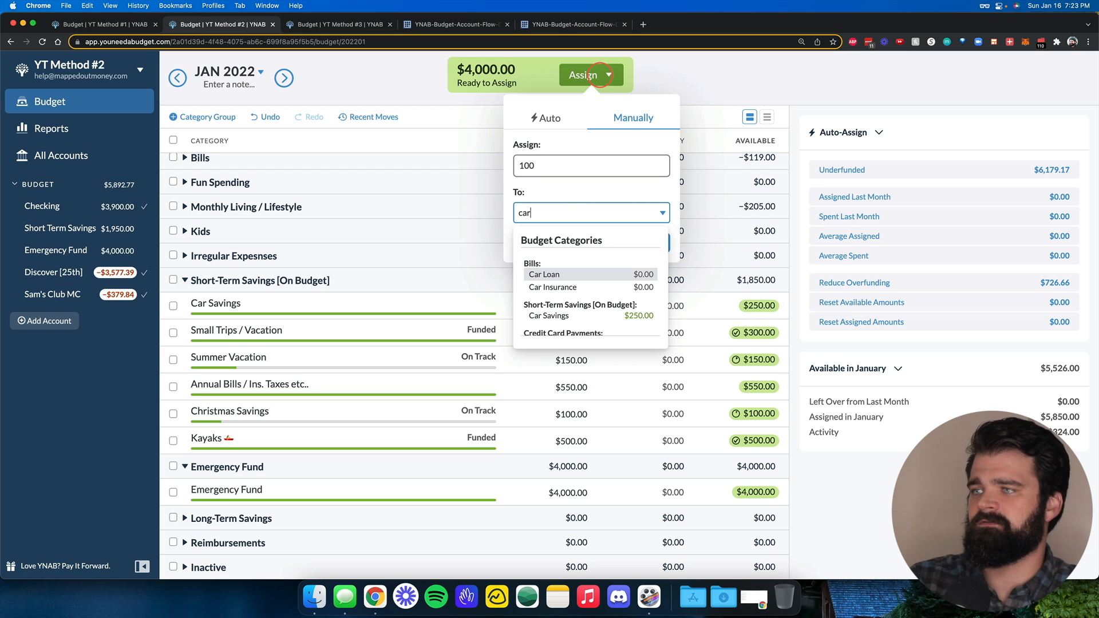
key("Return")
key("Return")
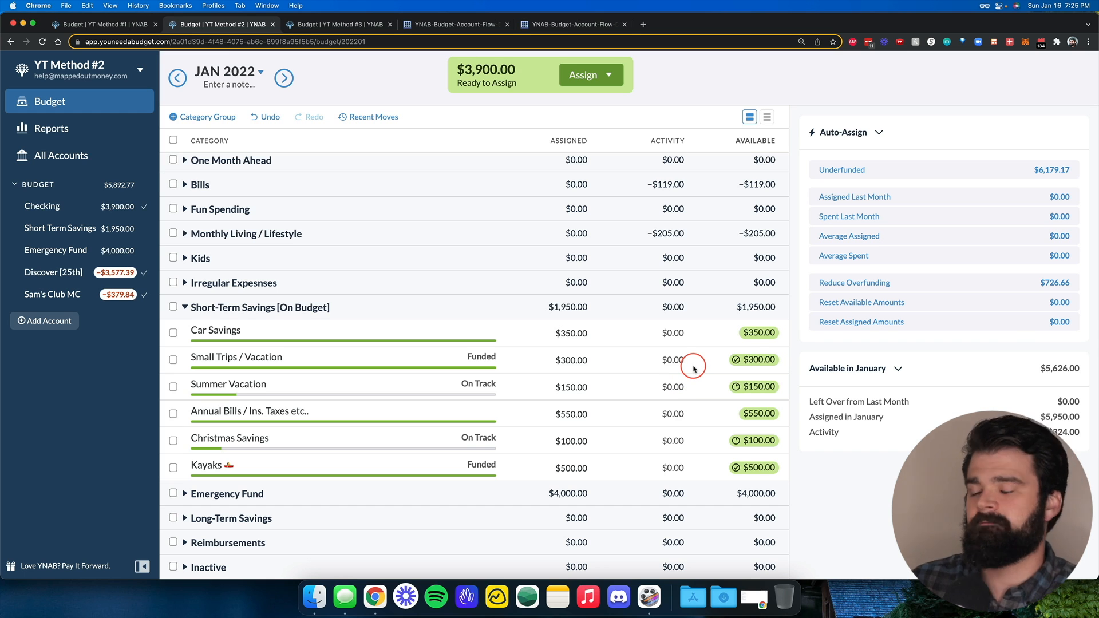
Step: Start a new transaction in the Discover [25th] account with Airbnb as the payee
left_click(106, 273)
left_click(234, 103)
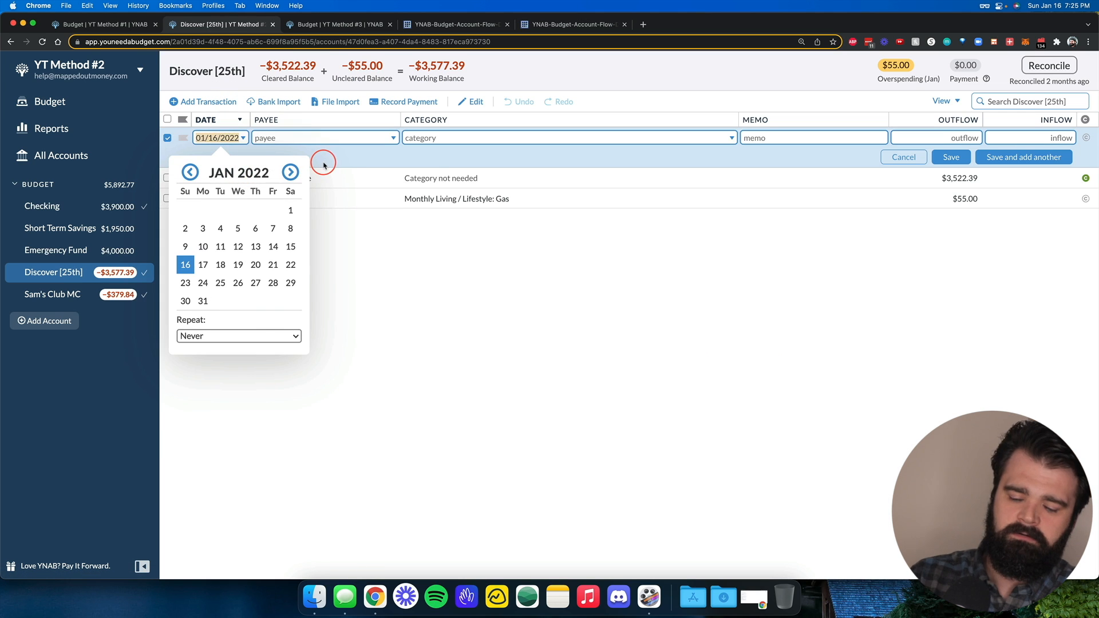
key("Tab")
type("Ar")
key("BackSpace")
type("irb")
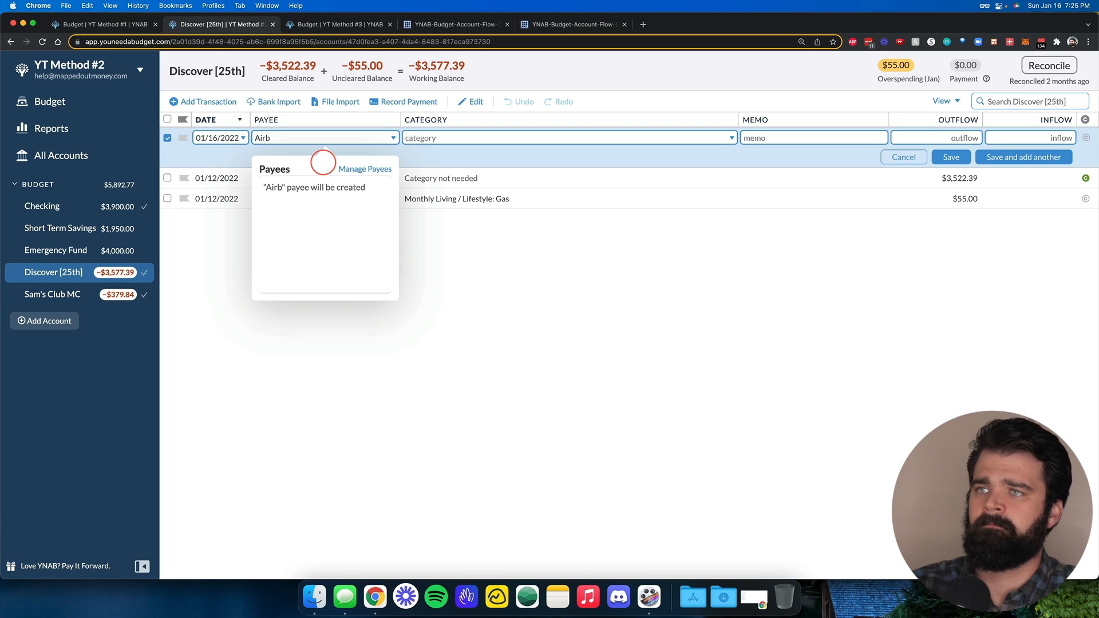
type("nb")
key("Tab")
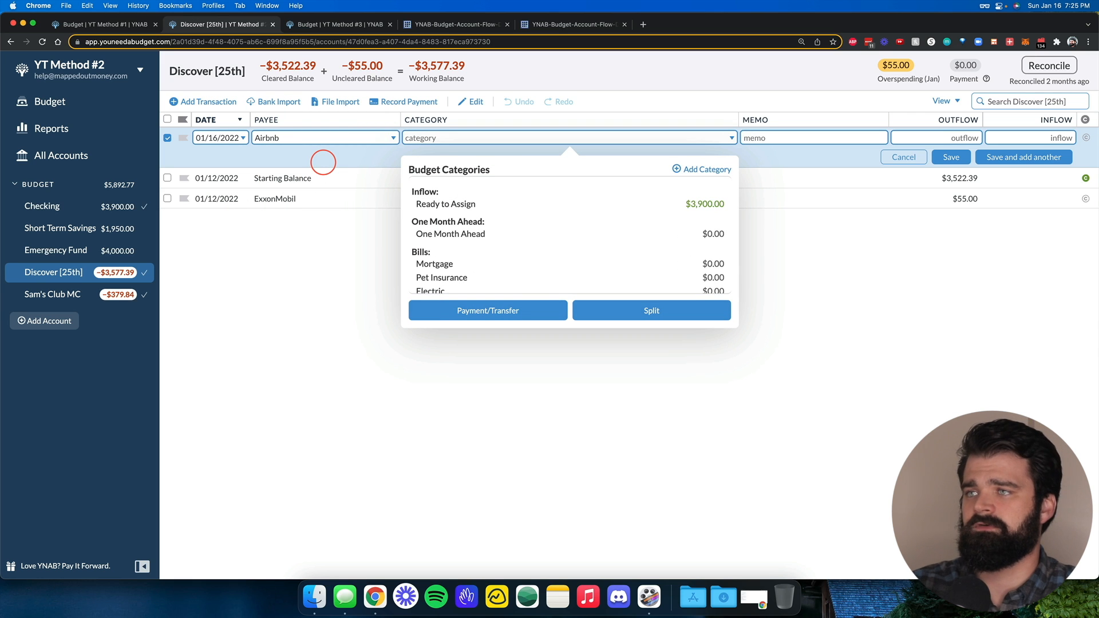
Step: Categorize the Airbnb transaction as Small Trips / Vacation with an outflow of 100 and save it
type("small")
key("Tab")
key("Tab")
type("1")
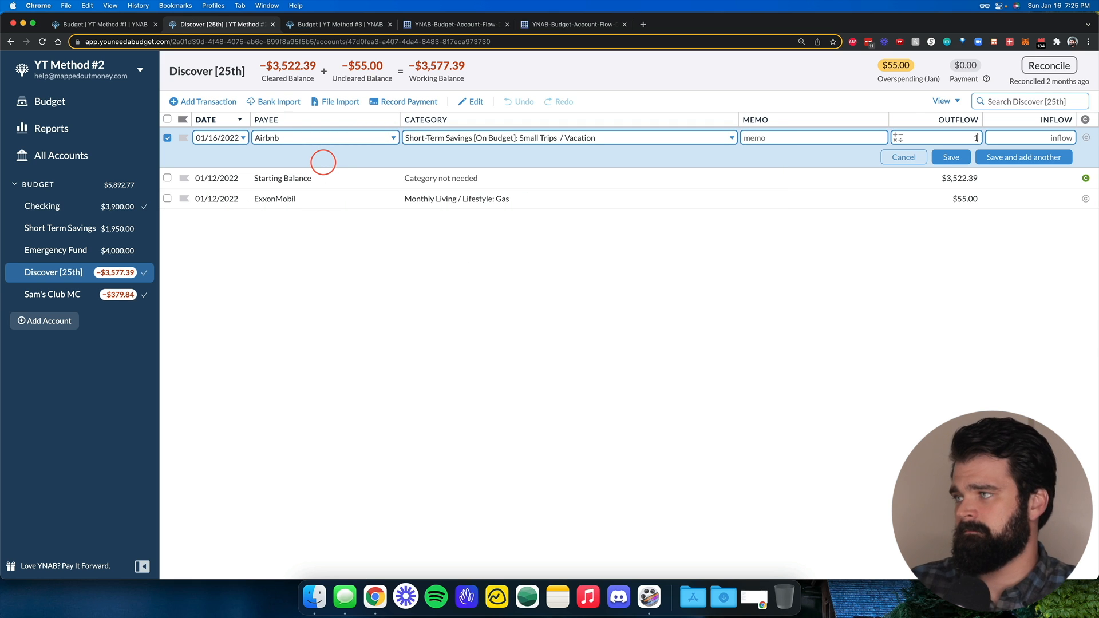
type("00")
key("Return")
key("Escape")
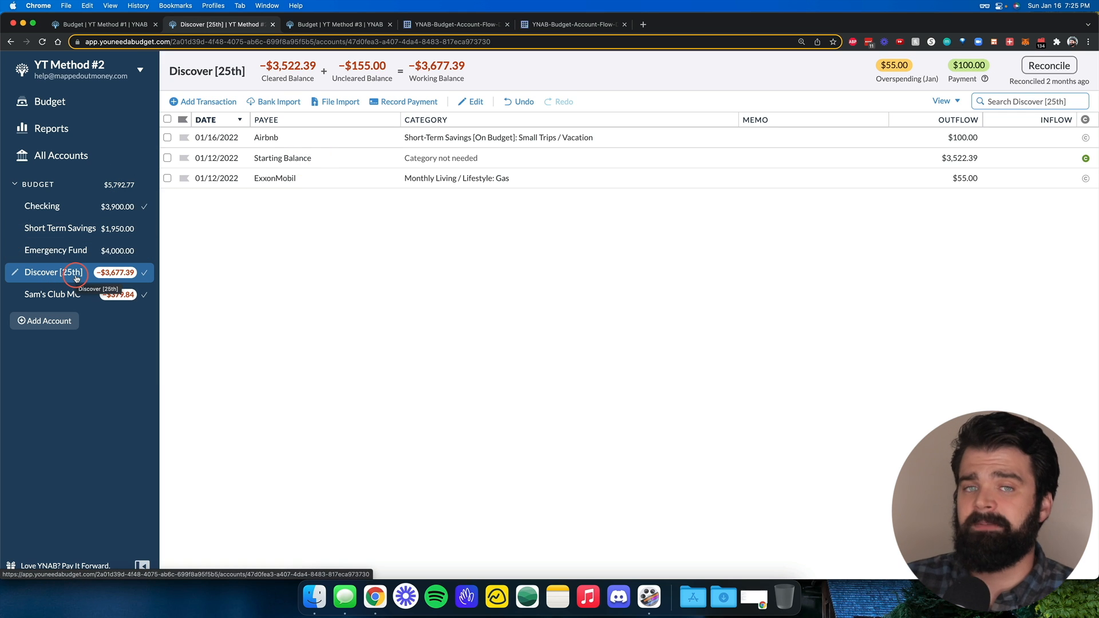
Step: Return to the Method #2 budget, review the Short-Term Savings [On Budget] categories, and collapse that group
left_click(76, 100)
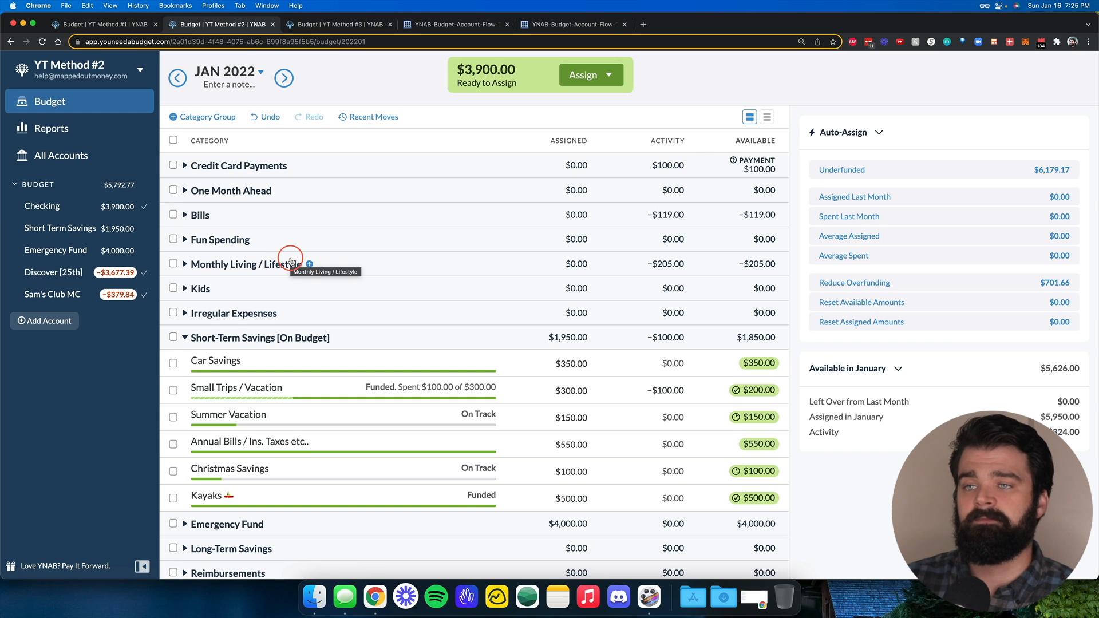
scroll(719, 189, "down", 1)
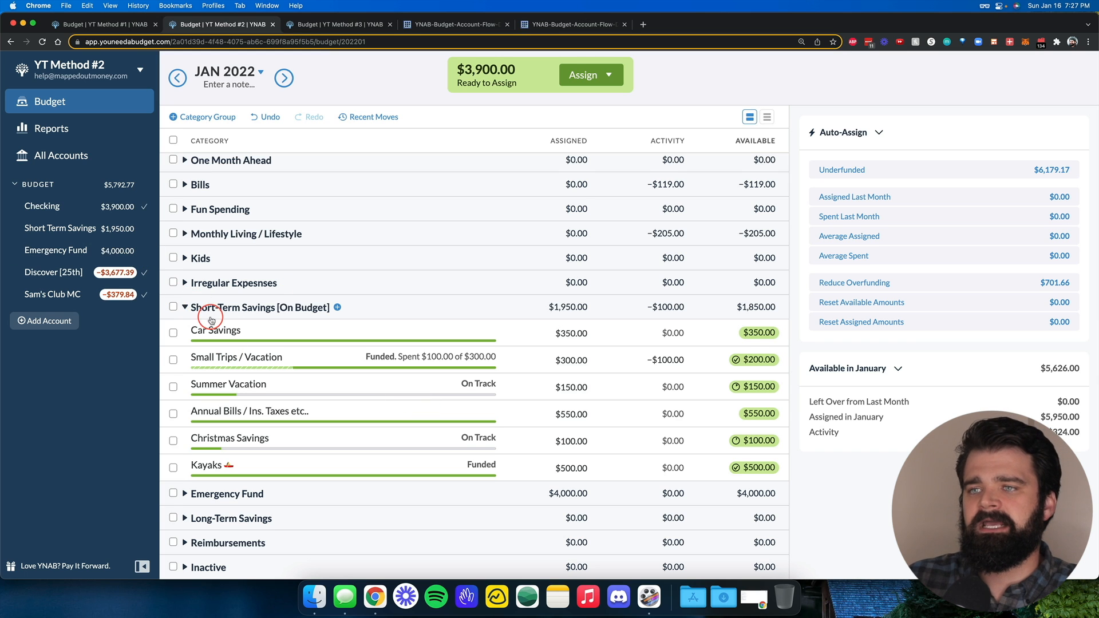
left_click(182, 308)
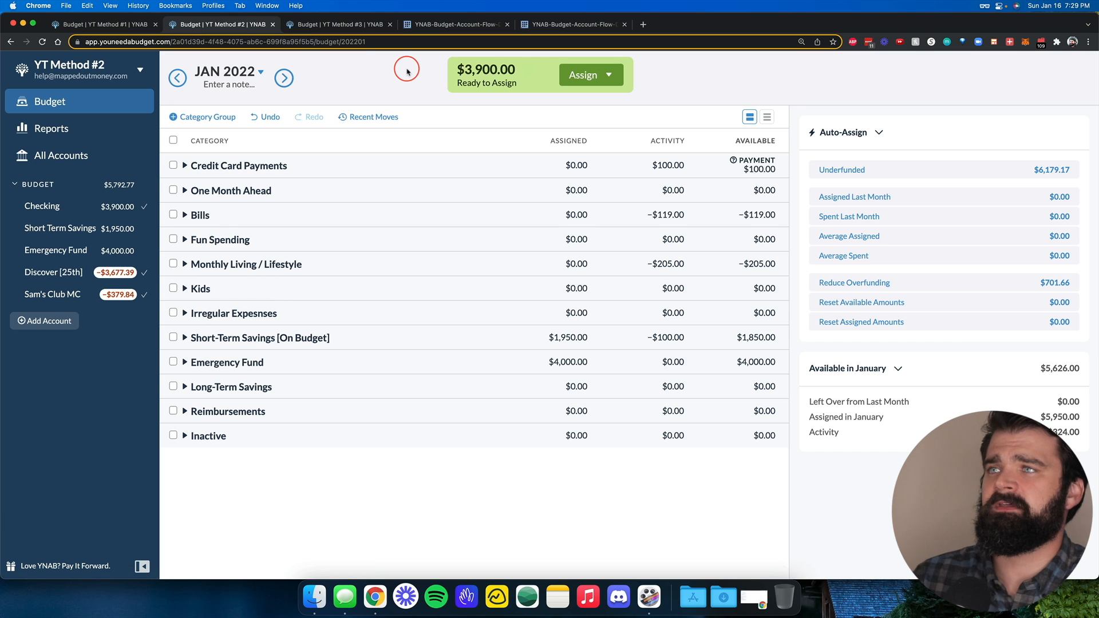
Step: Switch to the Method #3 budget and expand its Savings group to show the categories inside
left_click(355, 24)
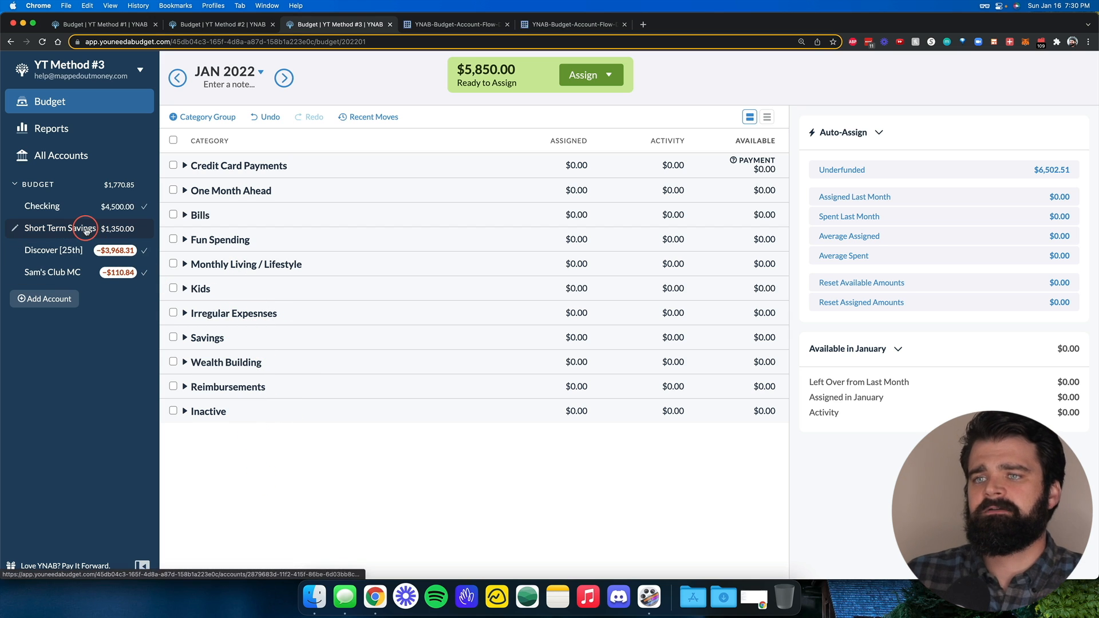
left_click(185, 338)
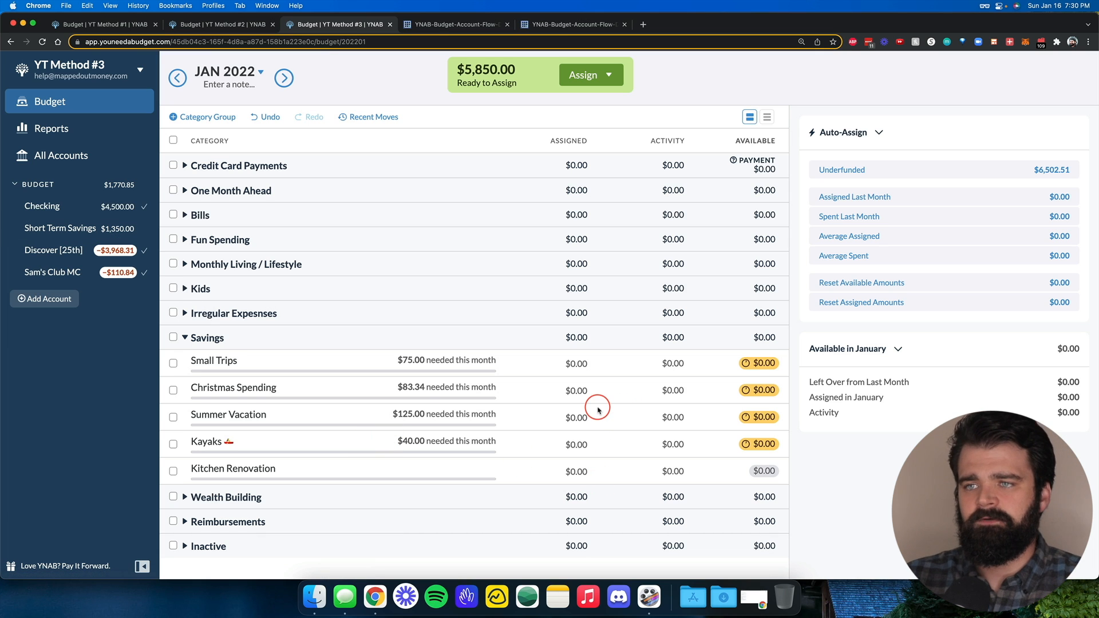
Step: Expand the Irregular Expesnses group in the Method #3 budget and review its categories alongside the Savings group
left_click(184, 313)
scroll(440, 316, "down", 1)
scroll(442, 318, "down", 1)
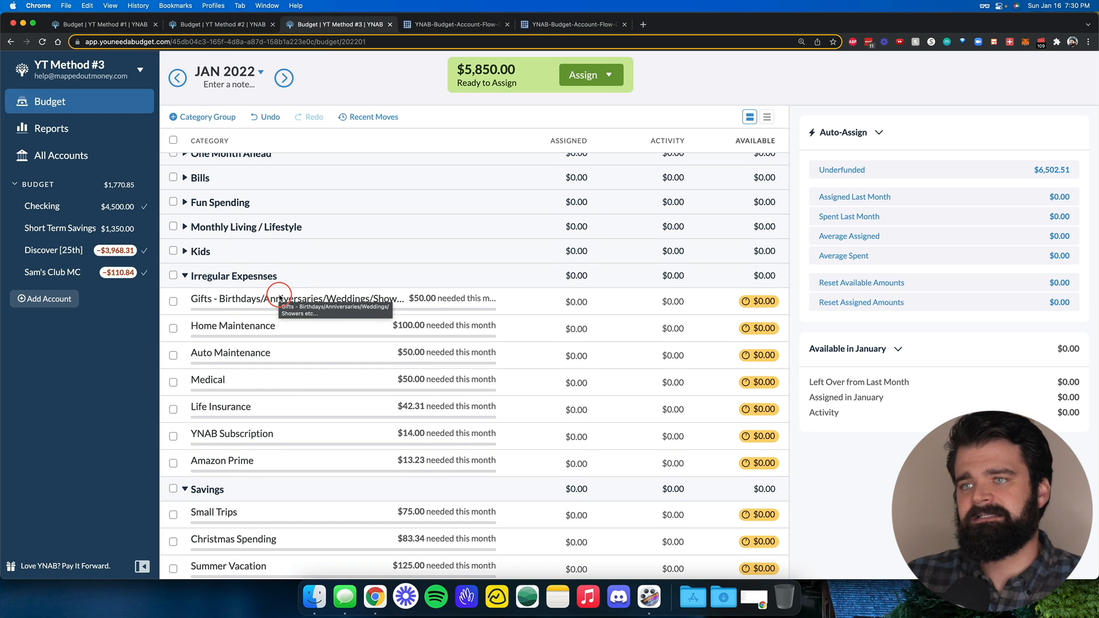
scroll(280, 298, "up", 2)
Step: Open the budget list in a new browser tab, search it for "value", and open the A100 - Values Budget
left_click(125, 69)
right_click(113, 112)
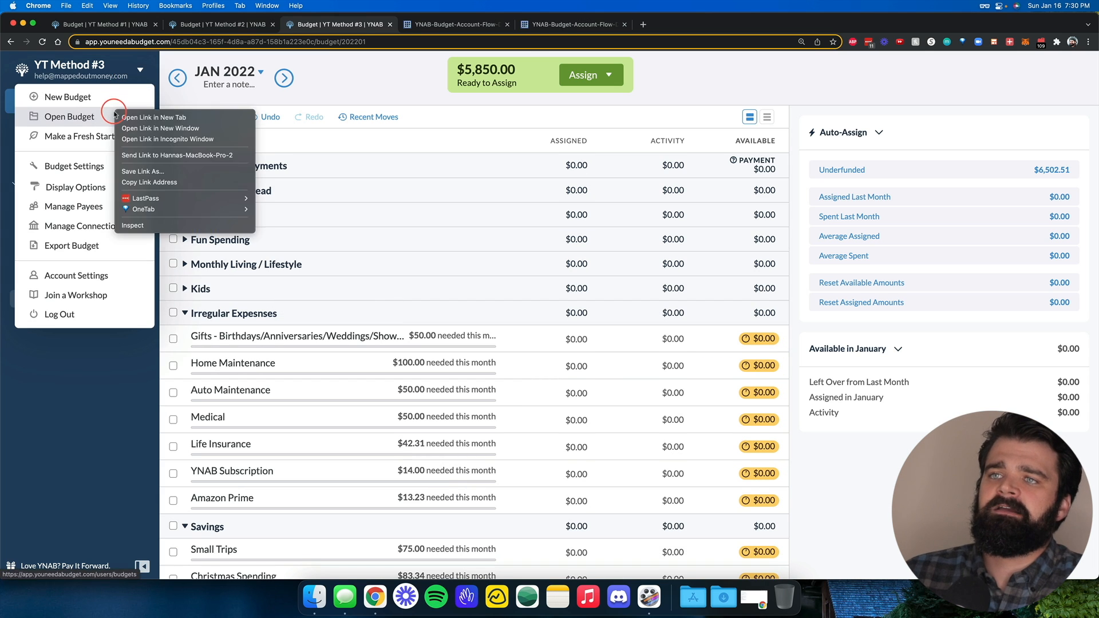
left_click(134, 118)
left_click(484, 28)
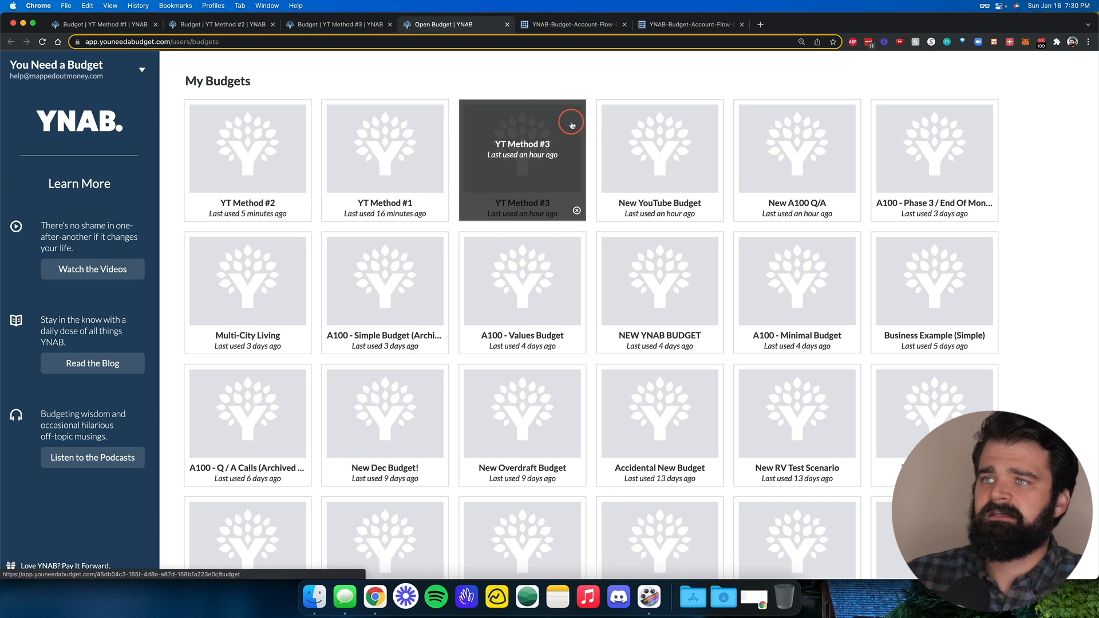
key("super+f")
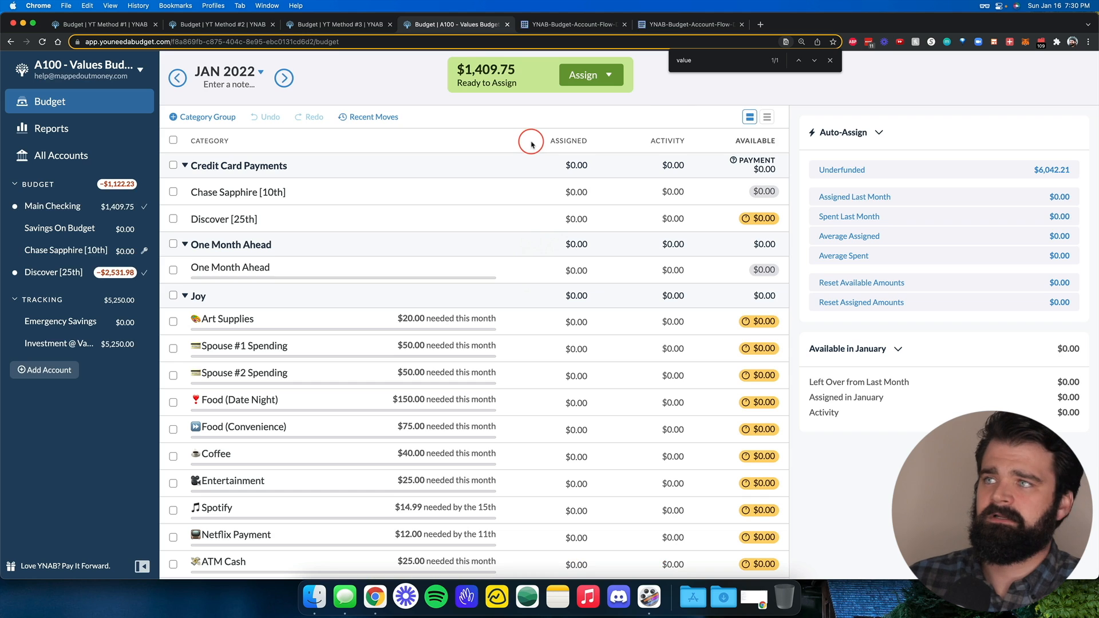
left_click(830, 60)
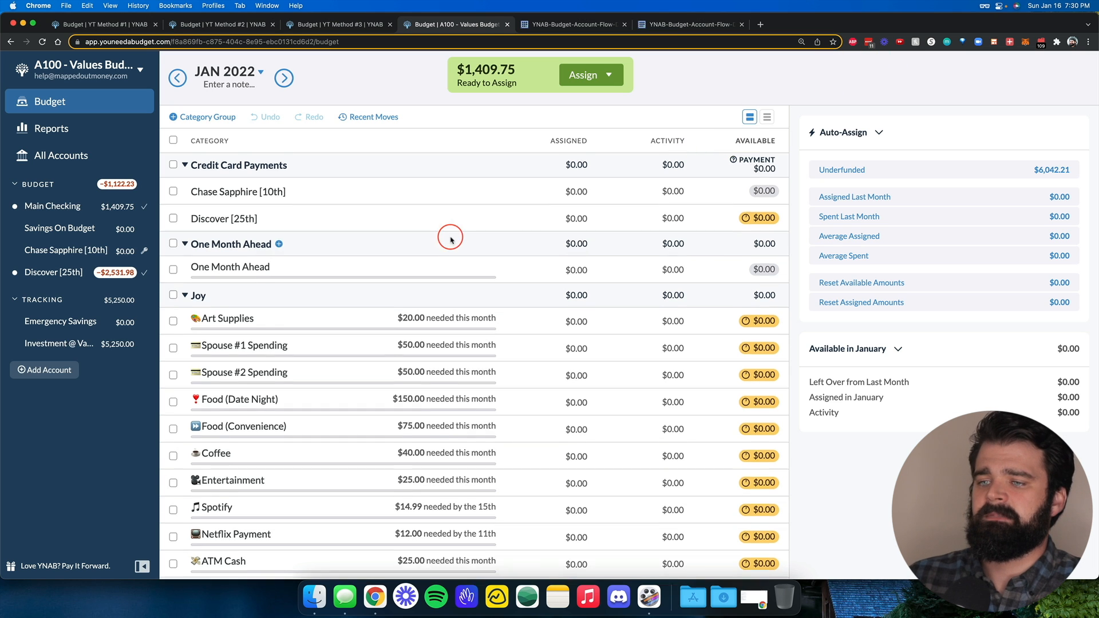
Step: Examine how the Values Budget organizes categories under Joy, Family & Relationships and Home & Stability, and collapse all its category groups
scroll(450, 240, "down", 5)
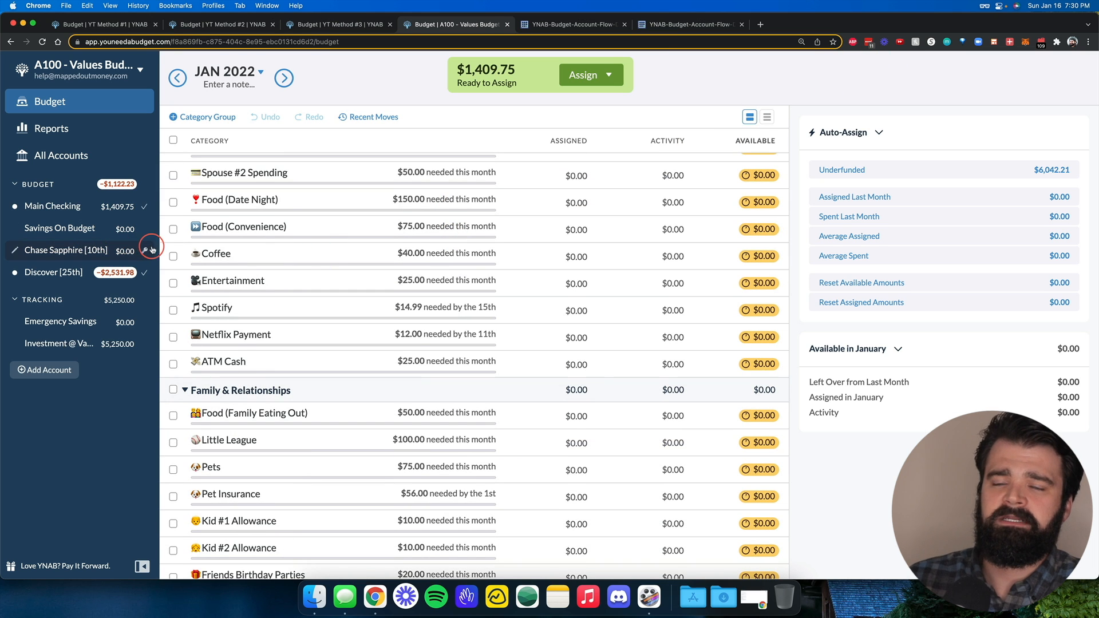
scroll(333, 253, "down", 2)
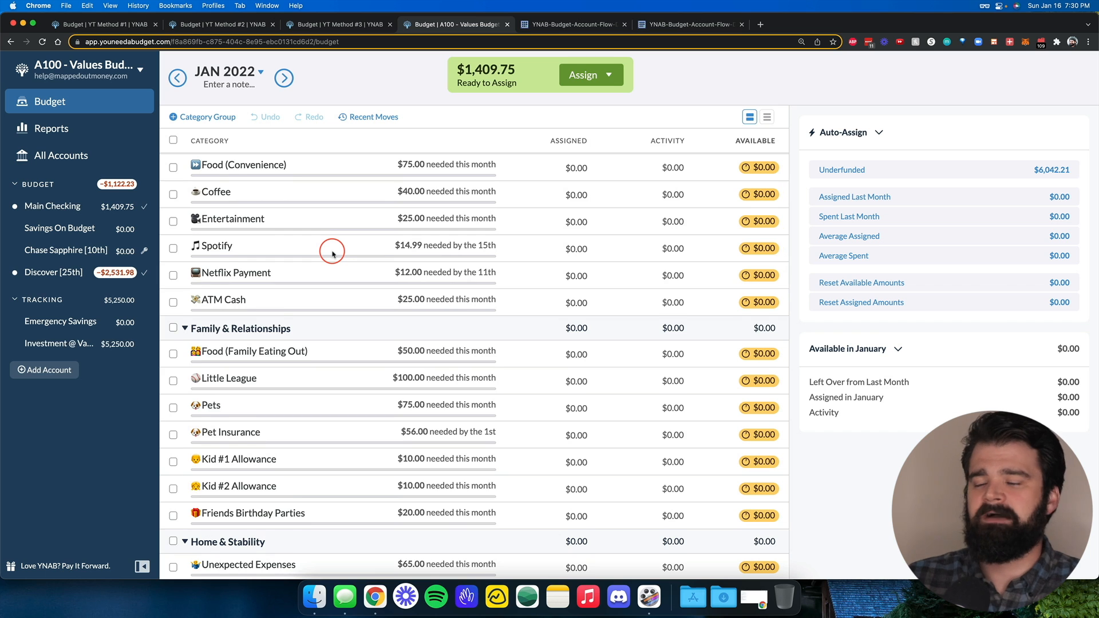
scroll(333, 252, "down", 2)
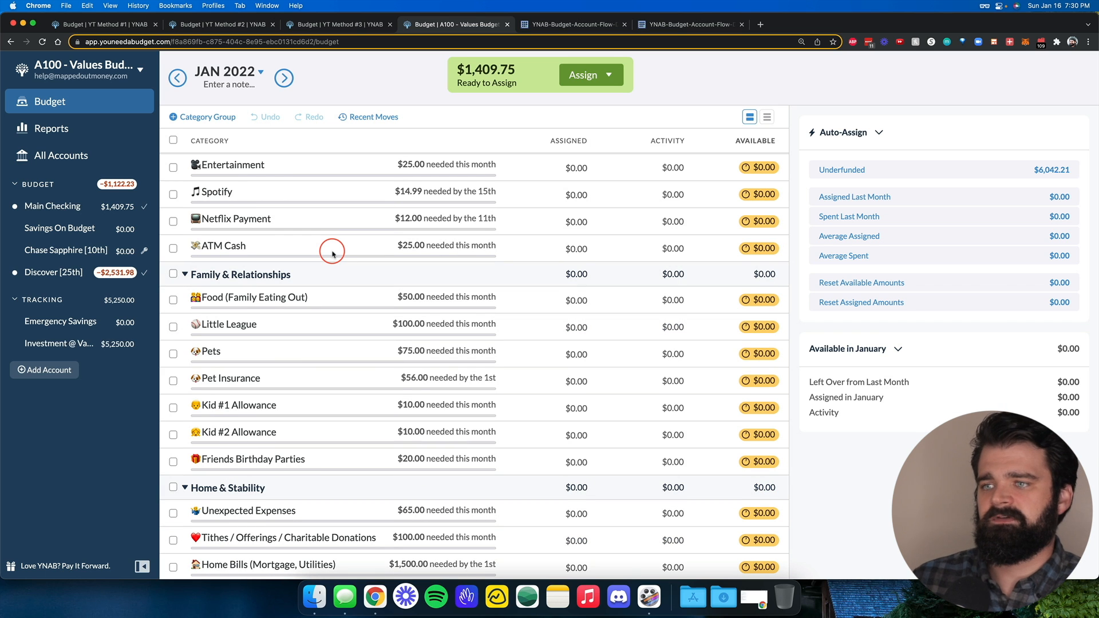
scroll(333, 253, "down", 1)
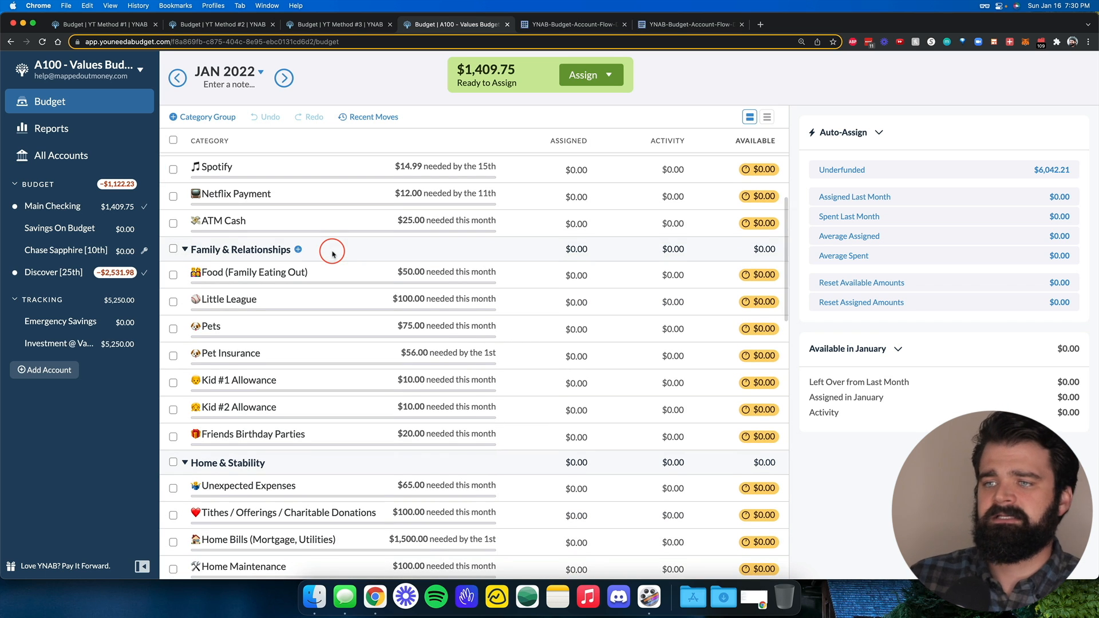
scroll(333, 253, "down", 1)
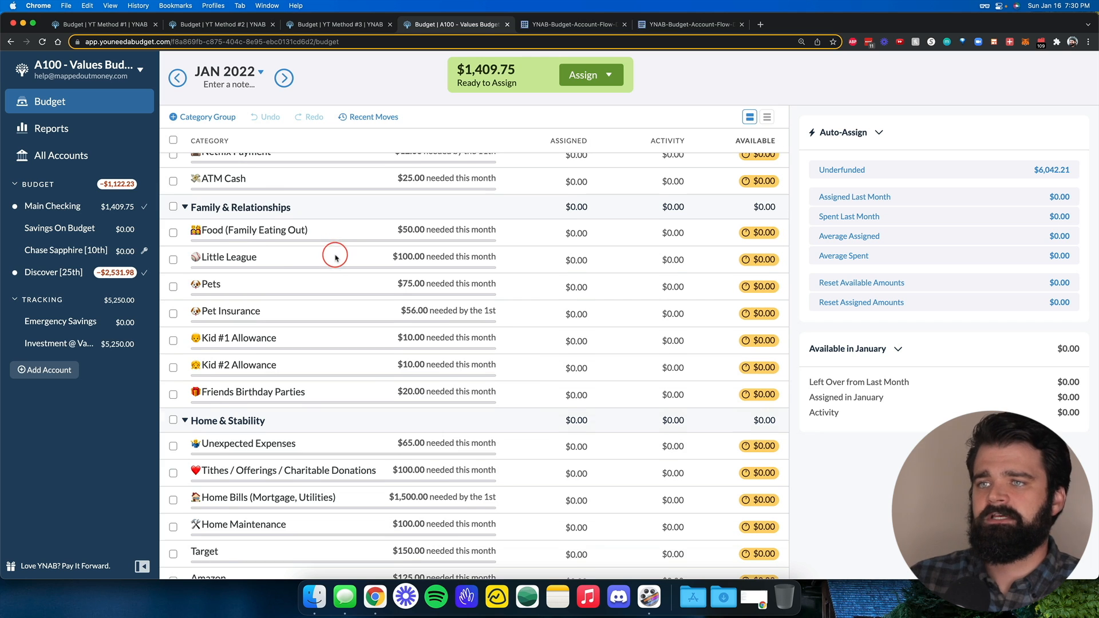
scroll(338, 261, "up", 7)
scroll(339, 264, "up", 2)
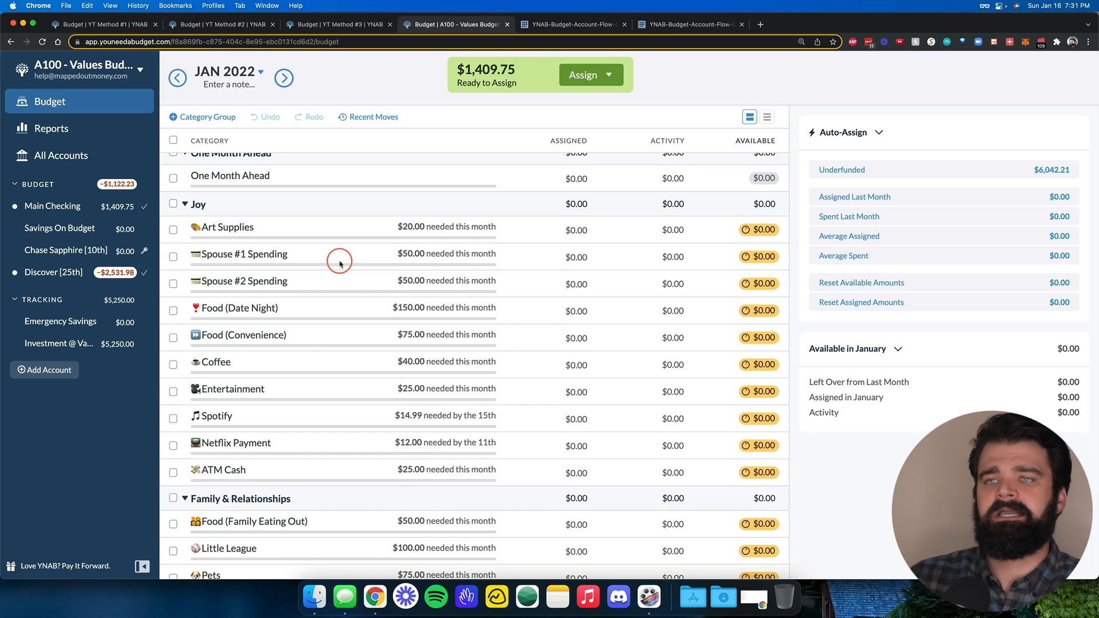
scroll(339, 260, "down", 1)
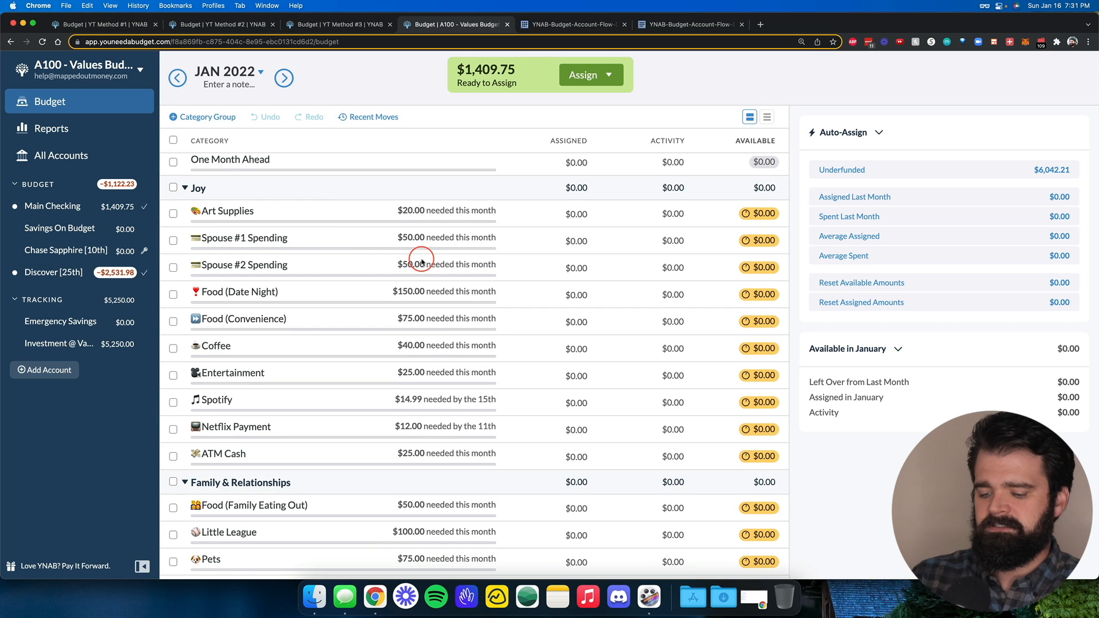
key("shift+comma")
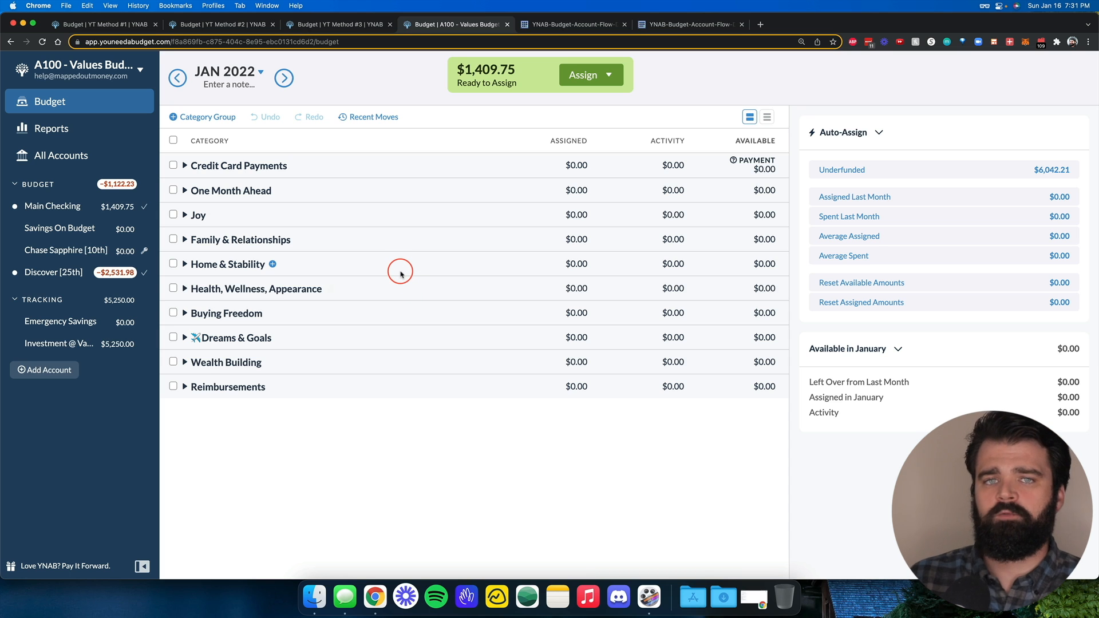
Step: Return to the Method #3 budget and auto-assign all the Ready to Assign money to its underfunded categories
left_click(351, 23)
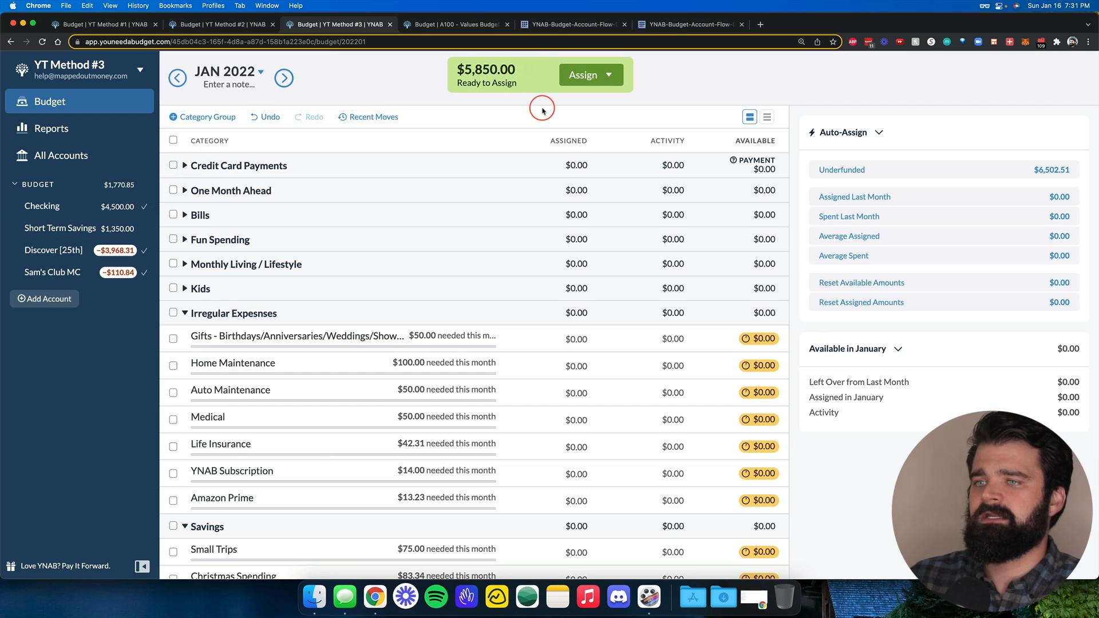
scroll(541, 104, "down", 2)
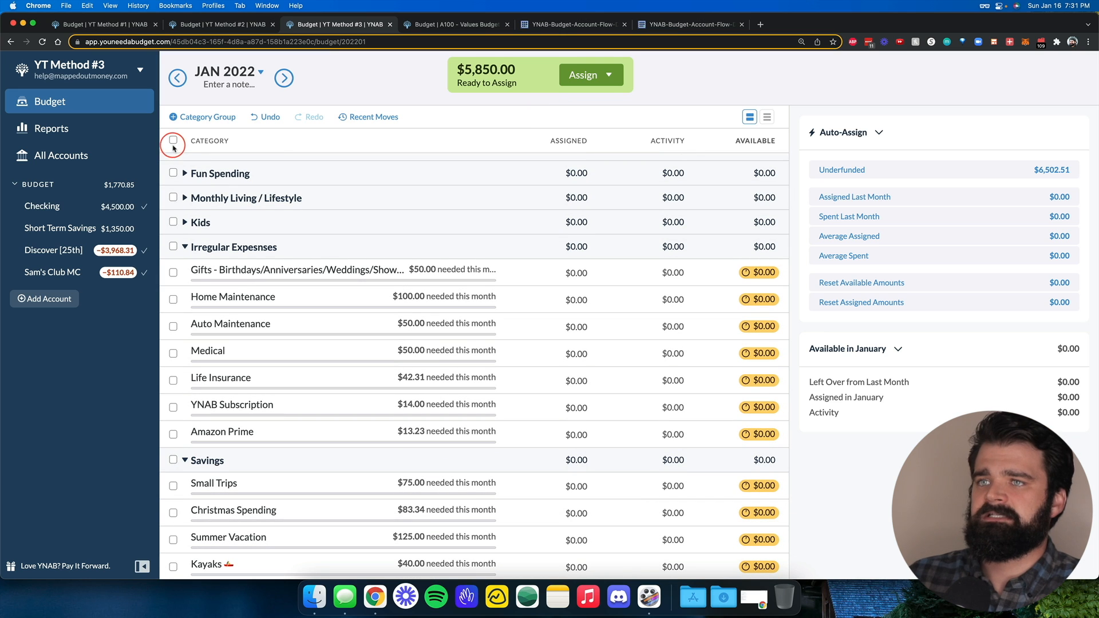
left_click(613, 77)
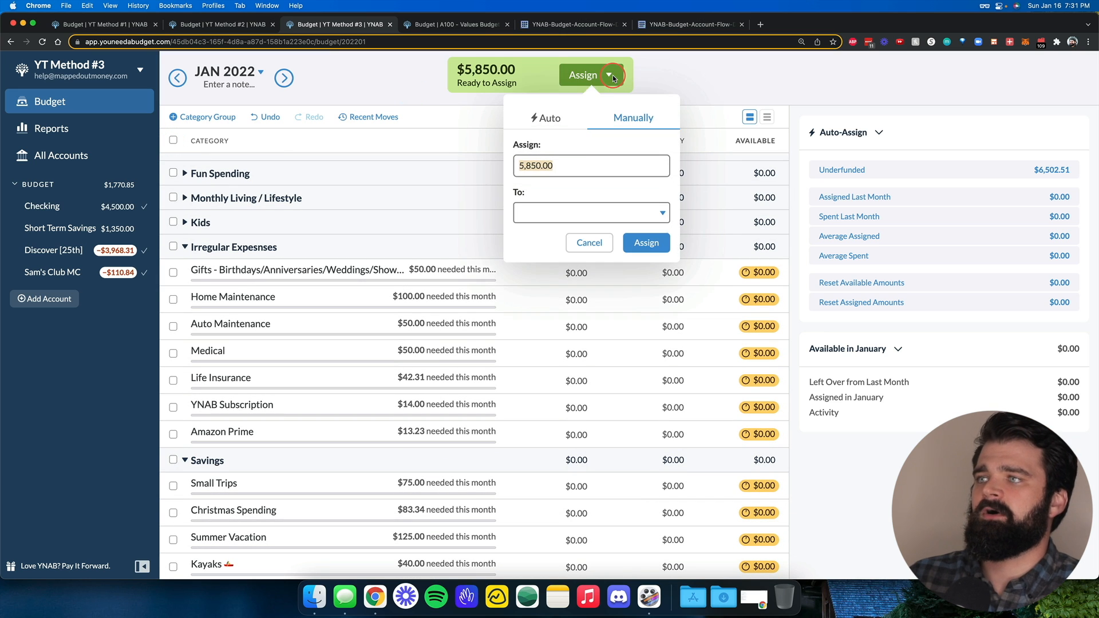
left_click(550, 117)
left_click(585, 148)
left_click(655, 375)
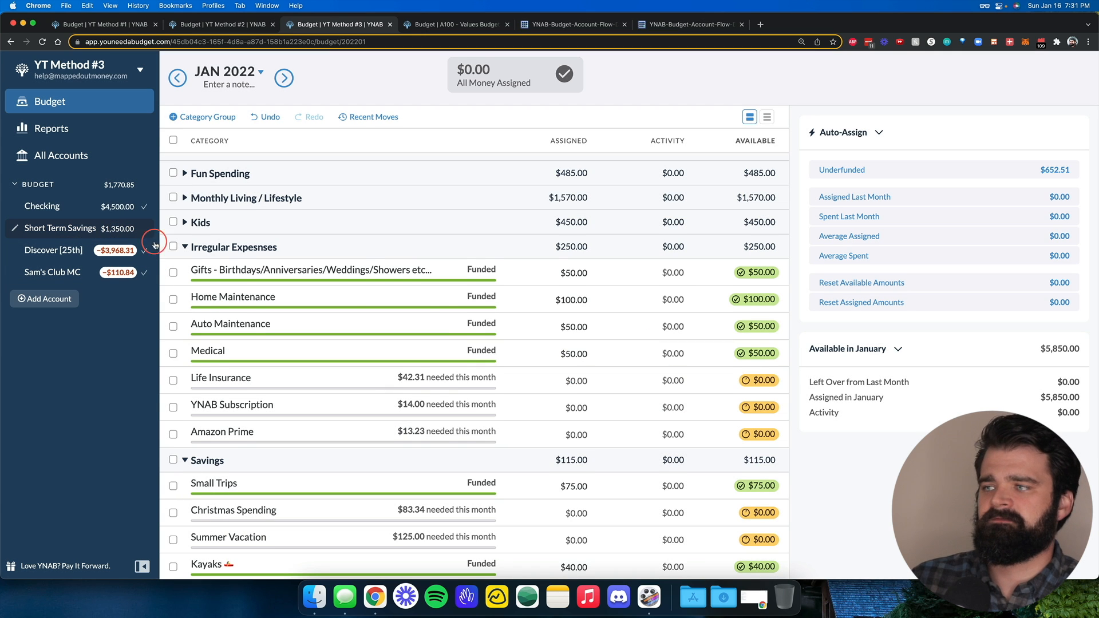
Step: Review which Irregular Expesnses and Savings categories are funded and compare them with the Checking and Short Term Savings accounts
scroll(463, 331, "down", 1)
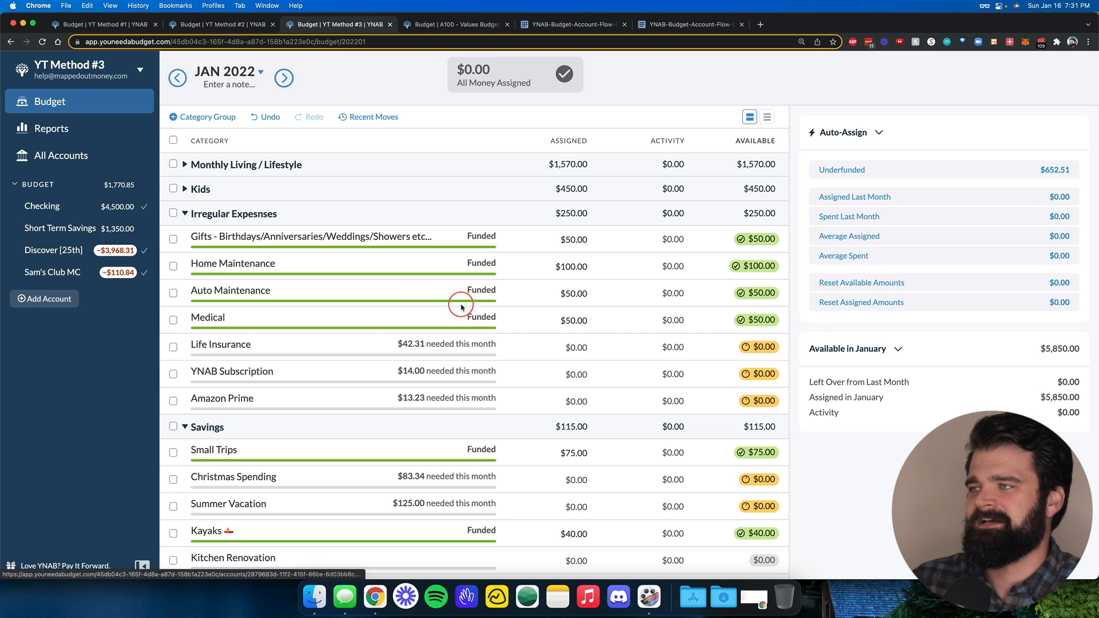
scroll(485, 308, "down", 1)
scroll(484, 307, "down", 1)
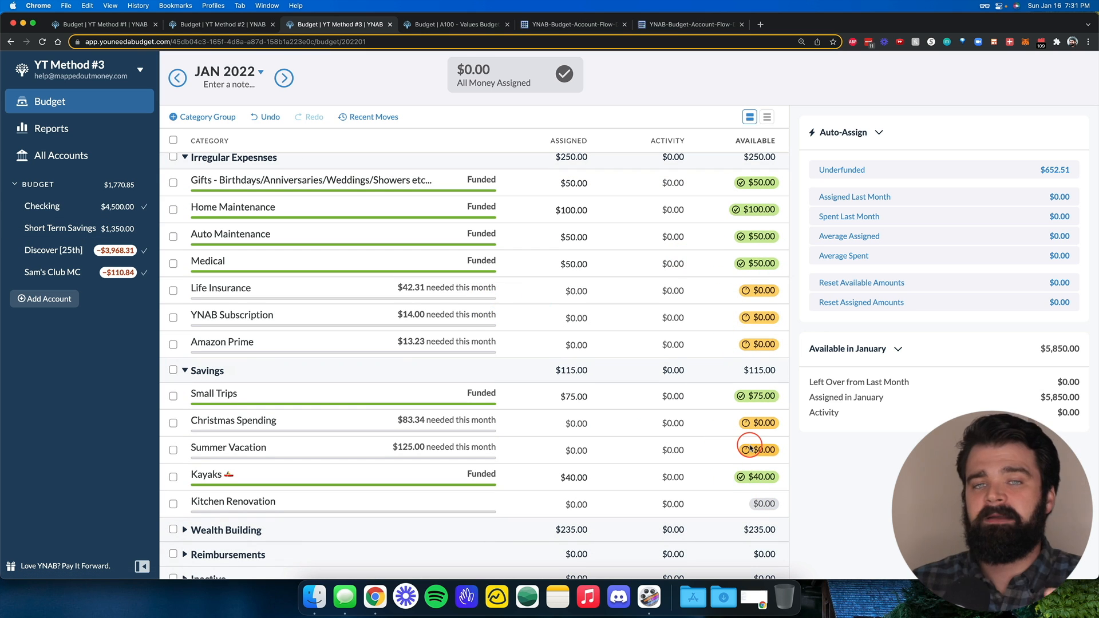
mouse_move(750, 448)
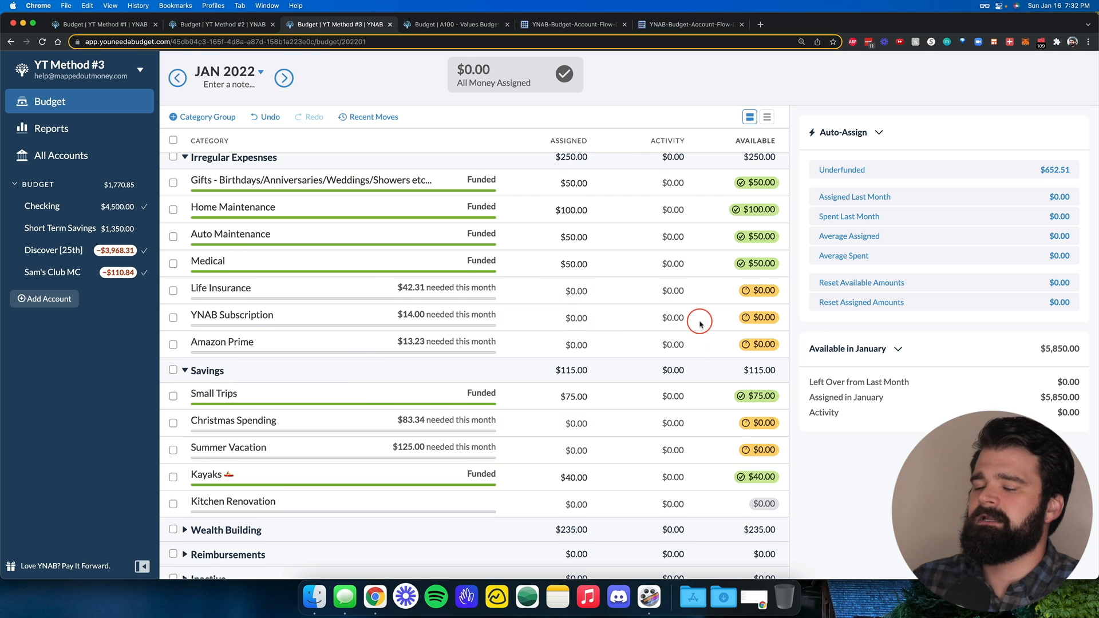
scroll(700, 324, "down", 1)
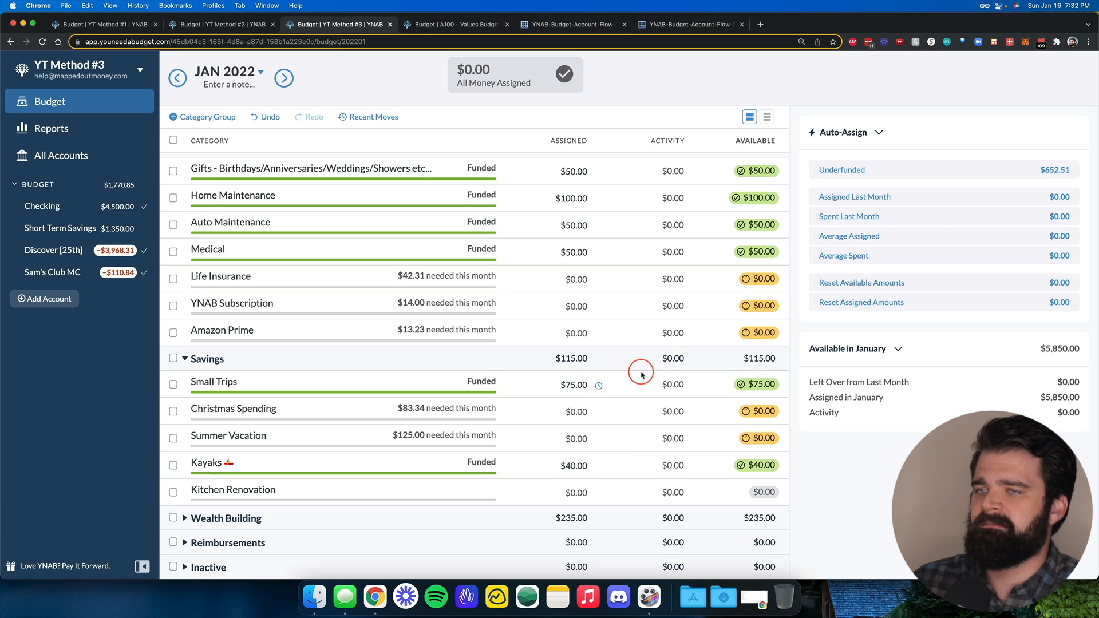
scroll(669, 429, "up", 3)
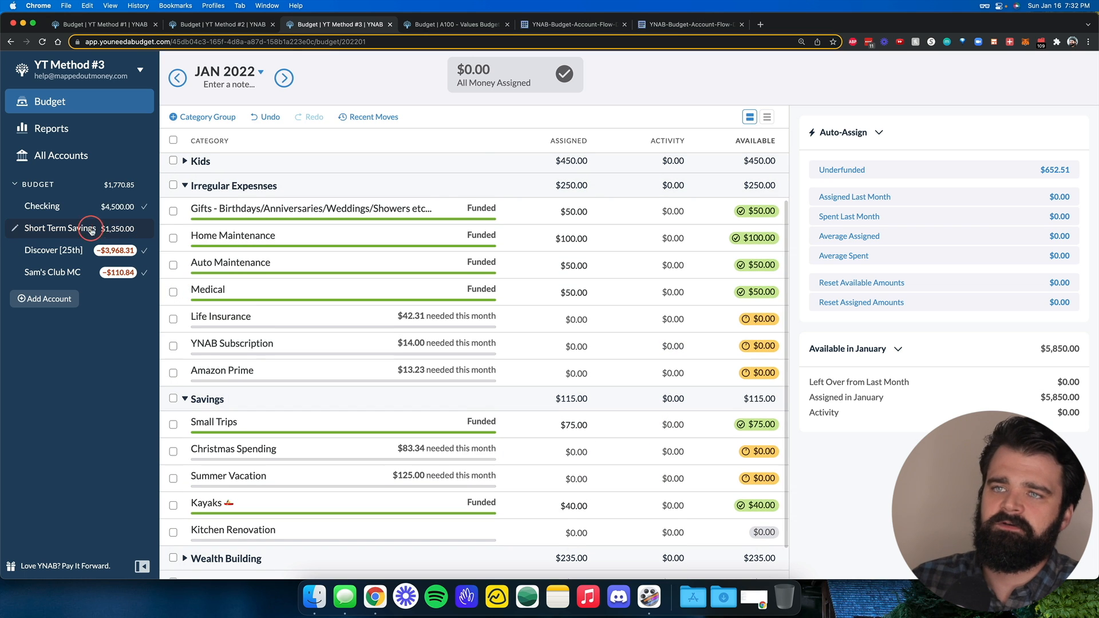
scroll(426, 369, "up", 3)
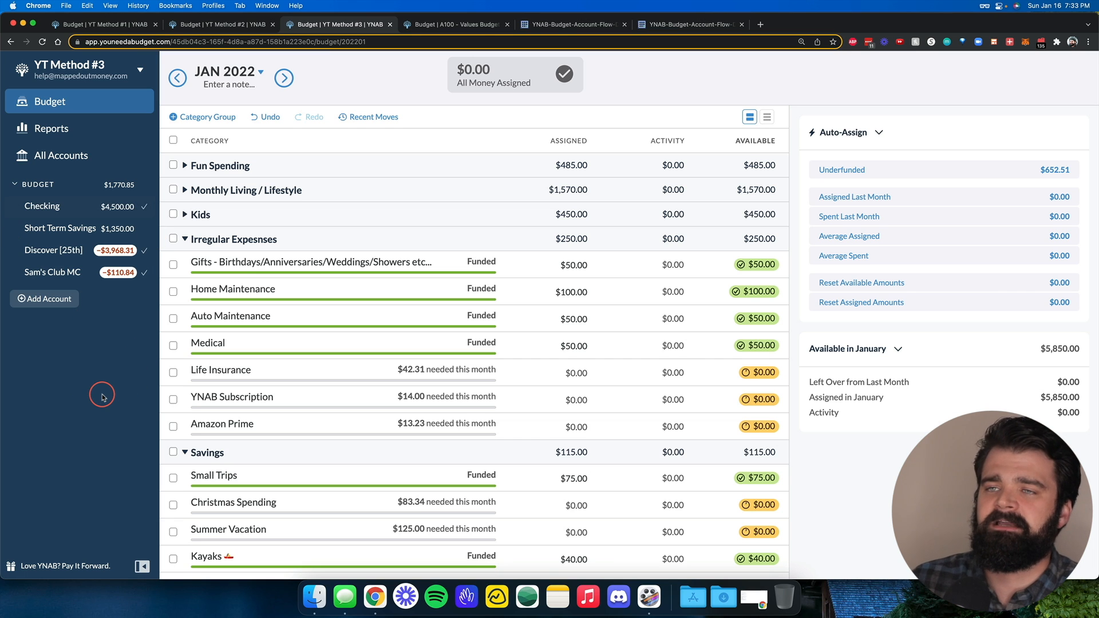
scroll(704, 311, "down", 3)
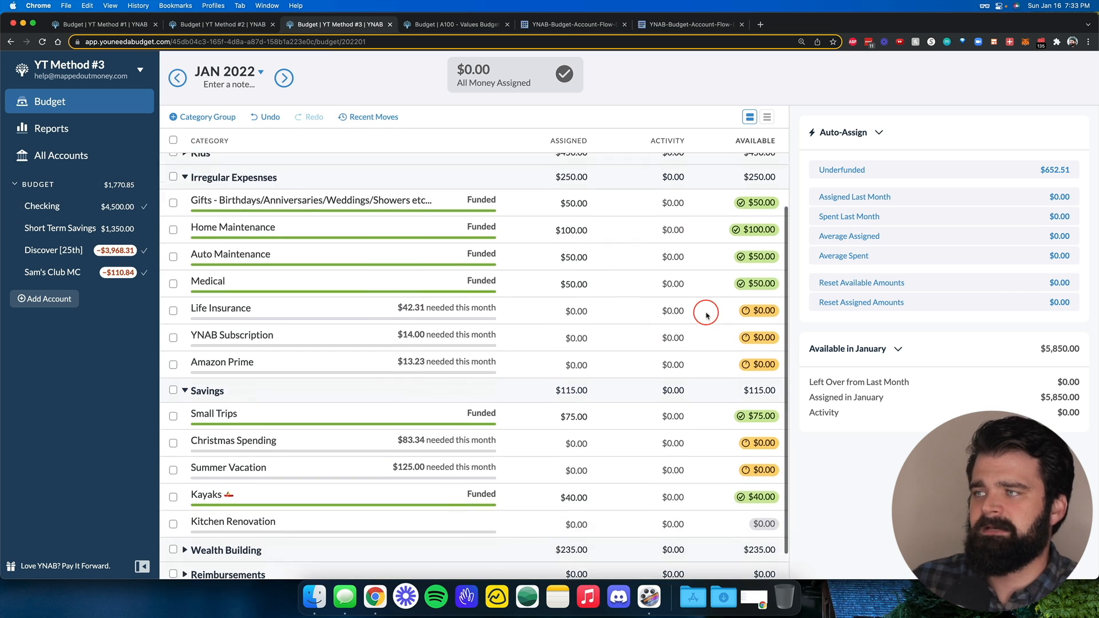
Step: Expand all category groups in the Method #3 budget and review the funding of the Bills and Fun Spending categories
scroll(707, 315, "up", 5)
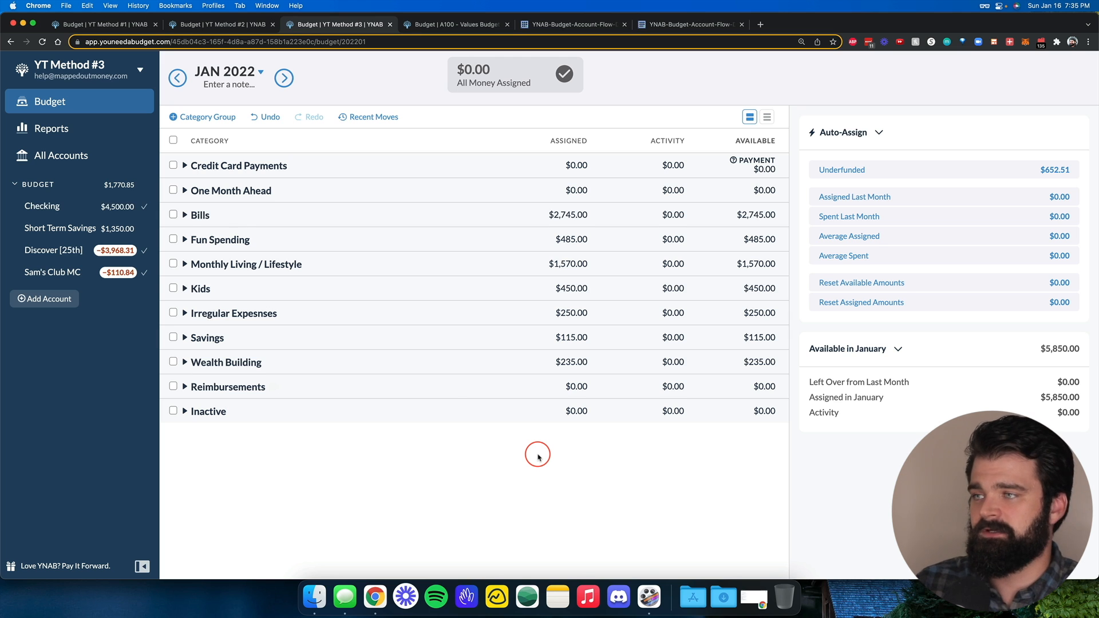
key("e")
scroll(684, 391, "down", 4)
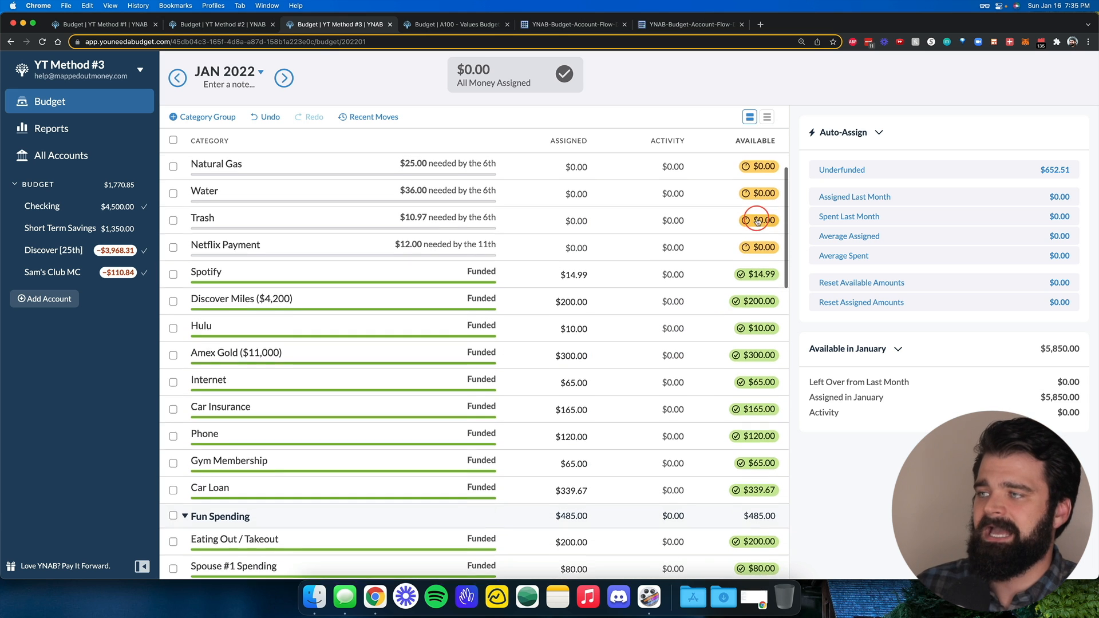